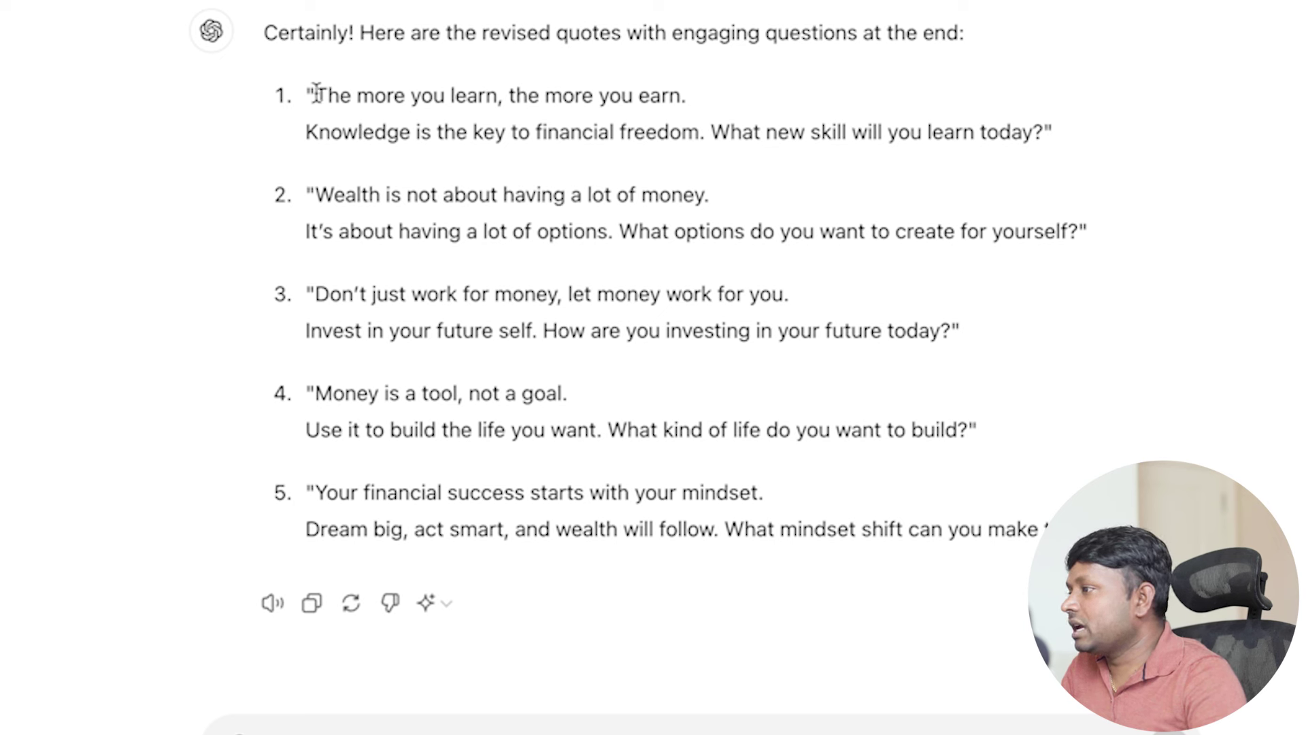
pyautogui.moveTo(276, 96); pyautogui.dragTo(1082, 145)
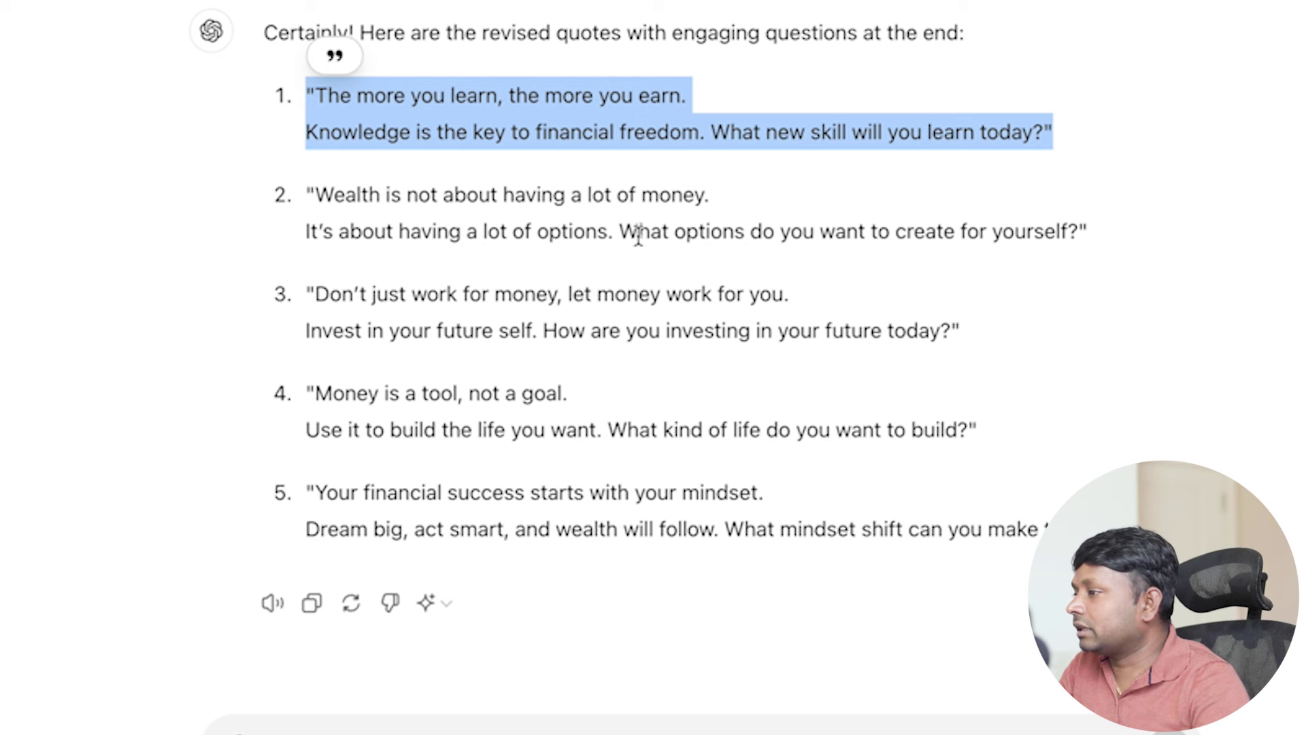
pyautogui.click(559, 202)
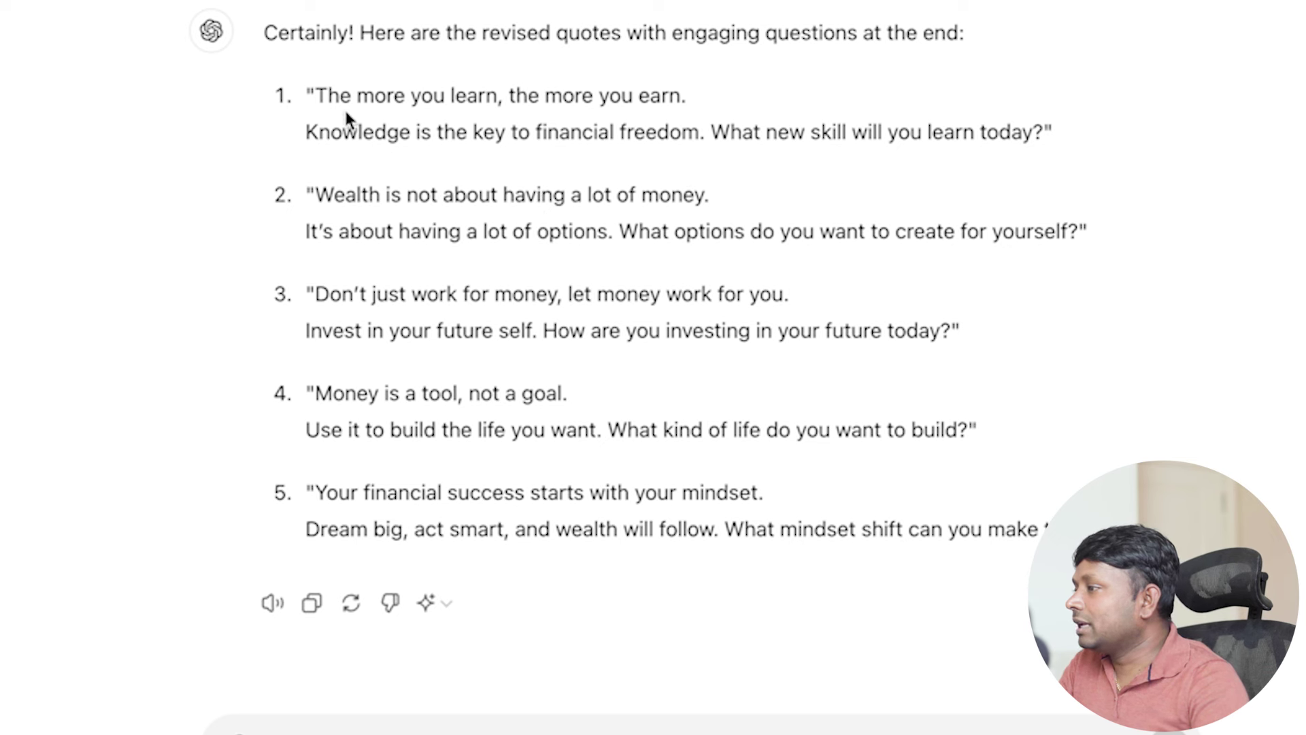
pyautogui.moveTo(315, 96); pyautogui.dragTo(975, 133)
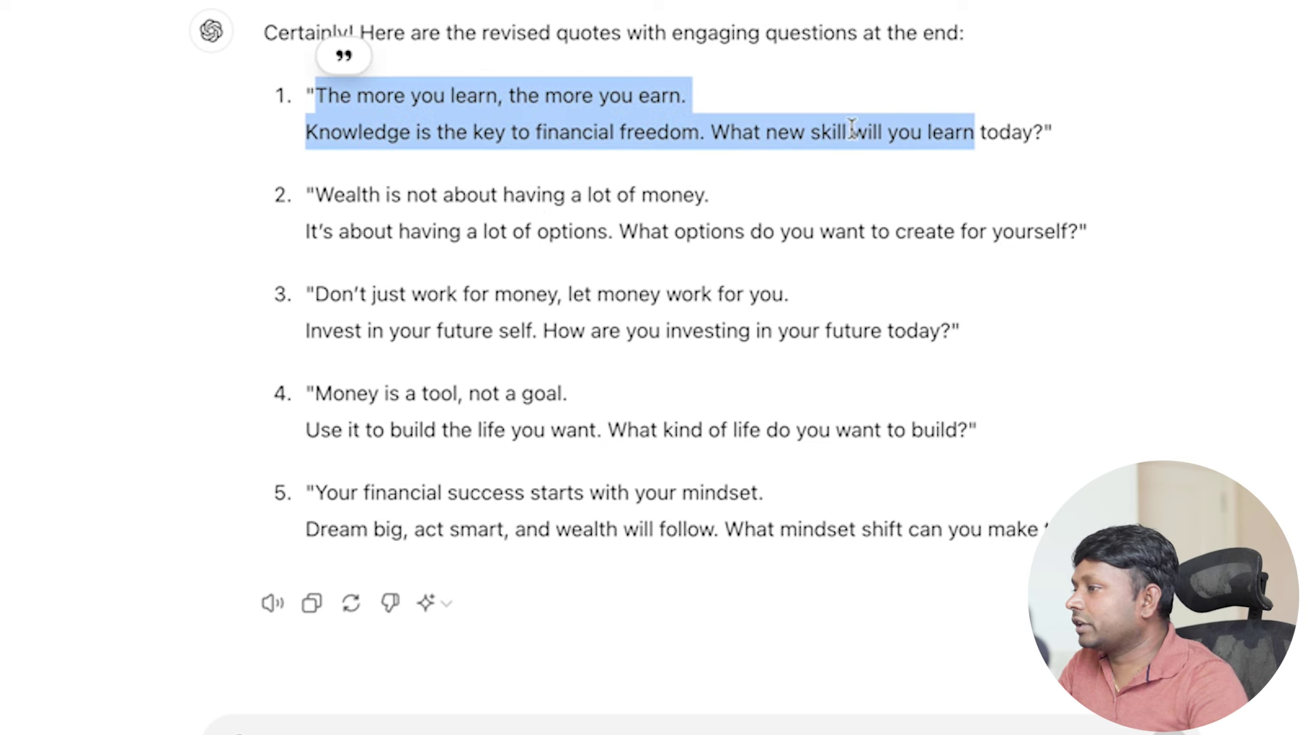
pyautogui.click(864, 132)
# Copy the text "The more you learn, the more you earn" from the first quote.
pyautogui.moveTo(315, 96); pyautogui.dragTo(670, 97)
pyautogui.rightClick(663, 99)
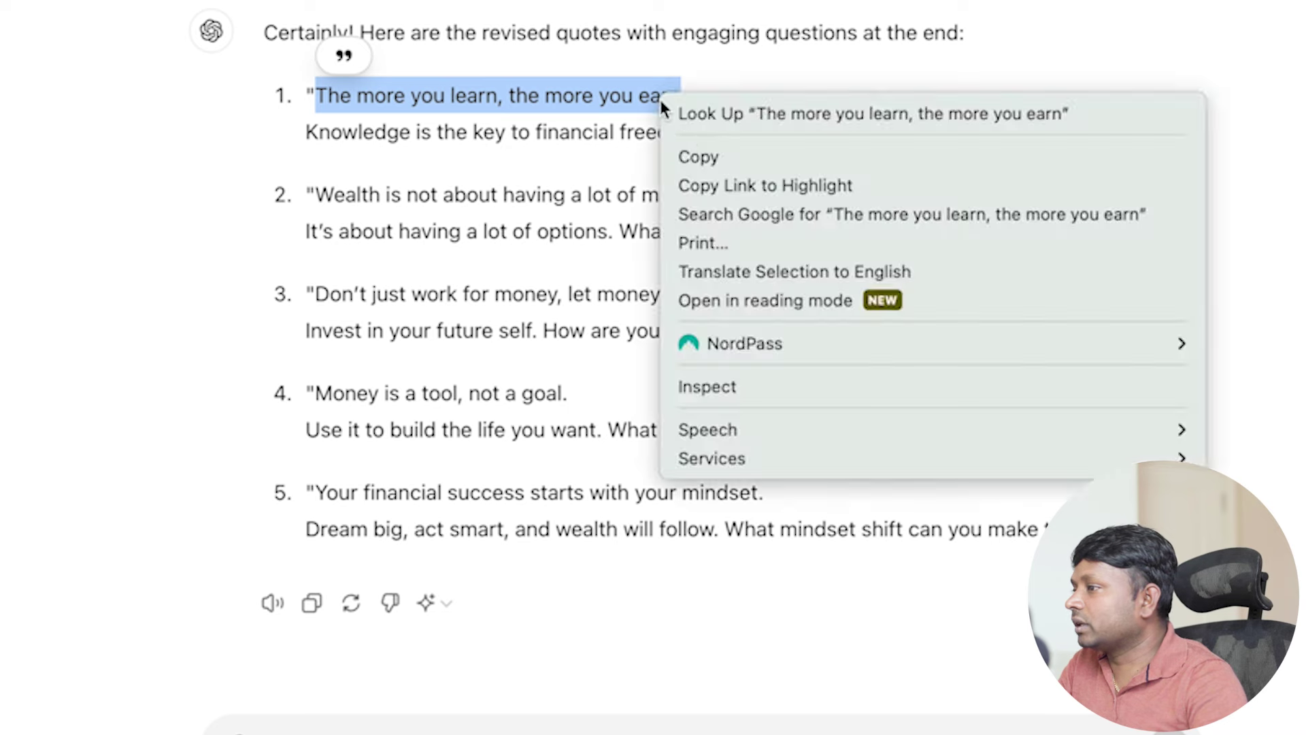
pyautogui.click(689, 156)
# Switch to Canva, search for "reel", choose the Instagram Reel type and create a blank Instagram Reel.
pyautogui.click(223, 22)
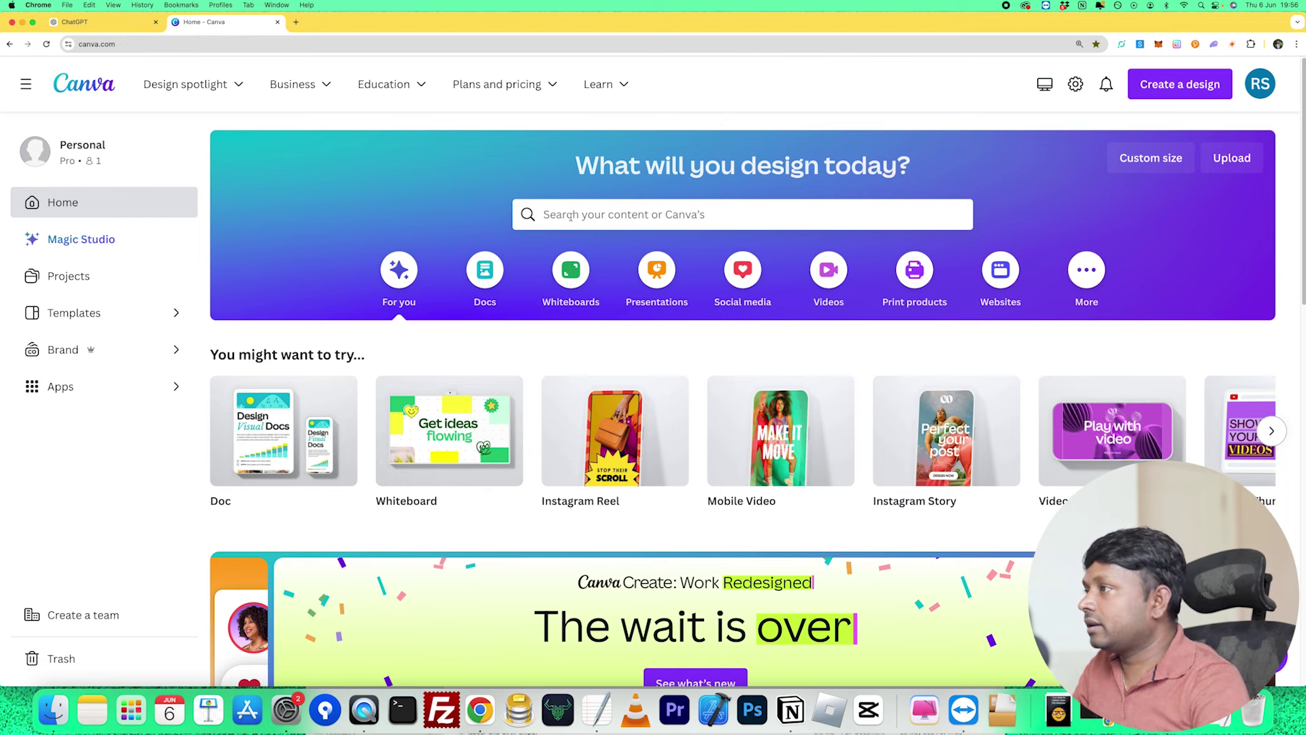
pyautogui.click(570, 216)
pyautogui.write('reel')
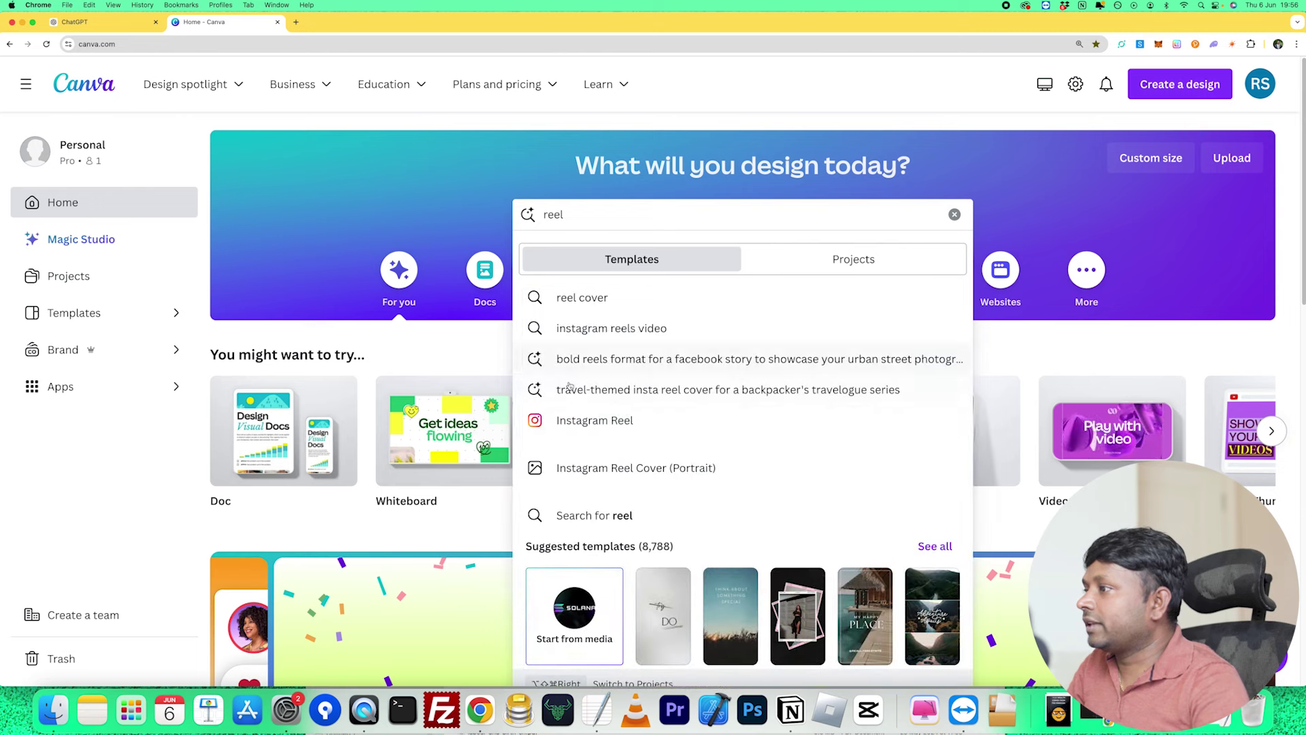
pyautogui.click(587, 423)
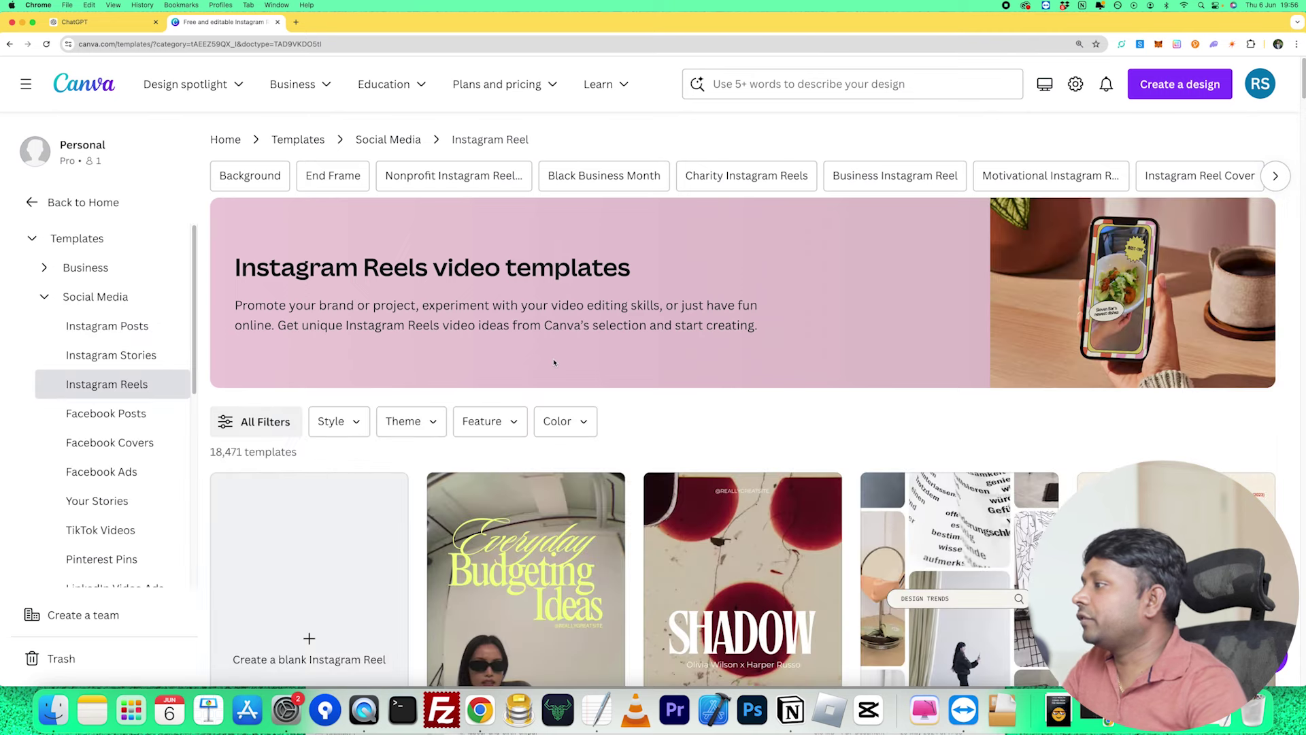
pyautogui.scroll(-3, 554, 359)
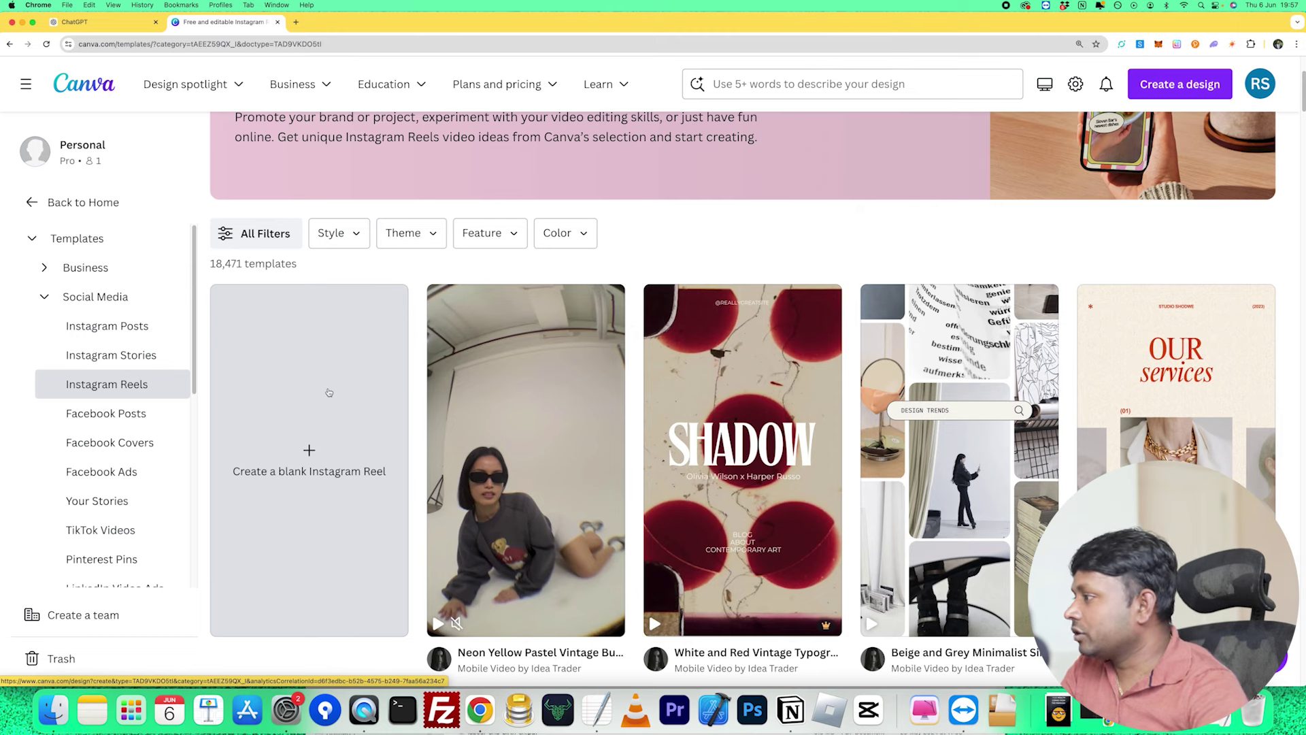
pyautogui.click(308, 427)
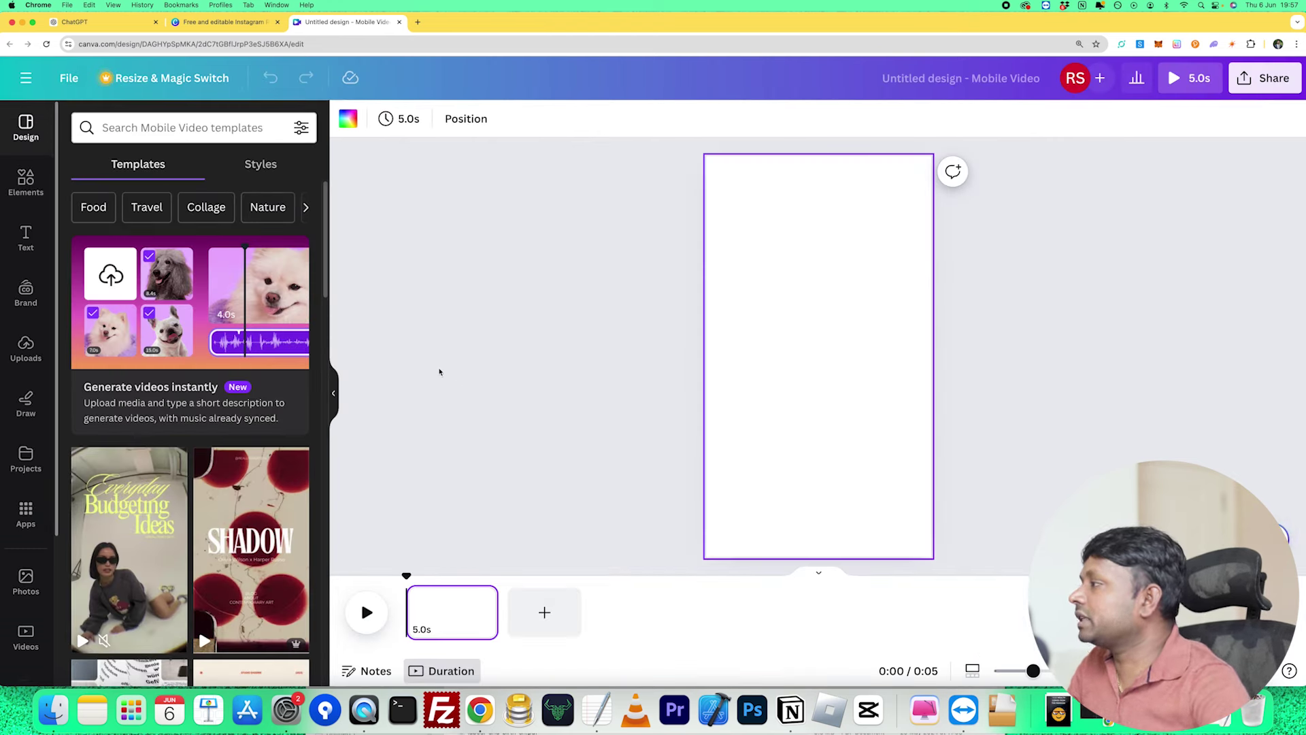
# Add a heading with the copied text "The more you learn, the more you earn" and move it to the top of the page.
pyautogui.click(27, 238)
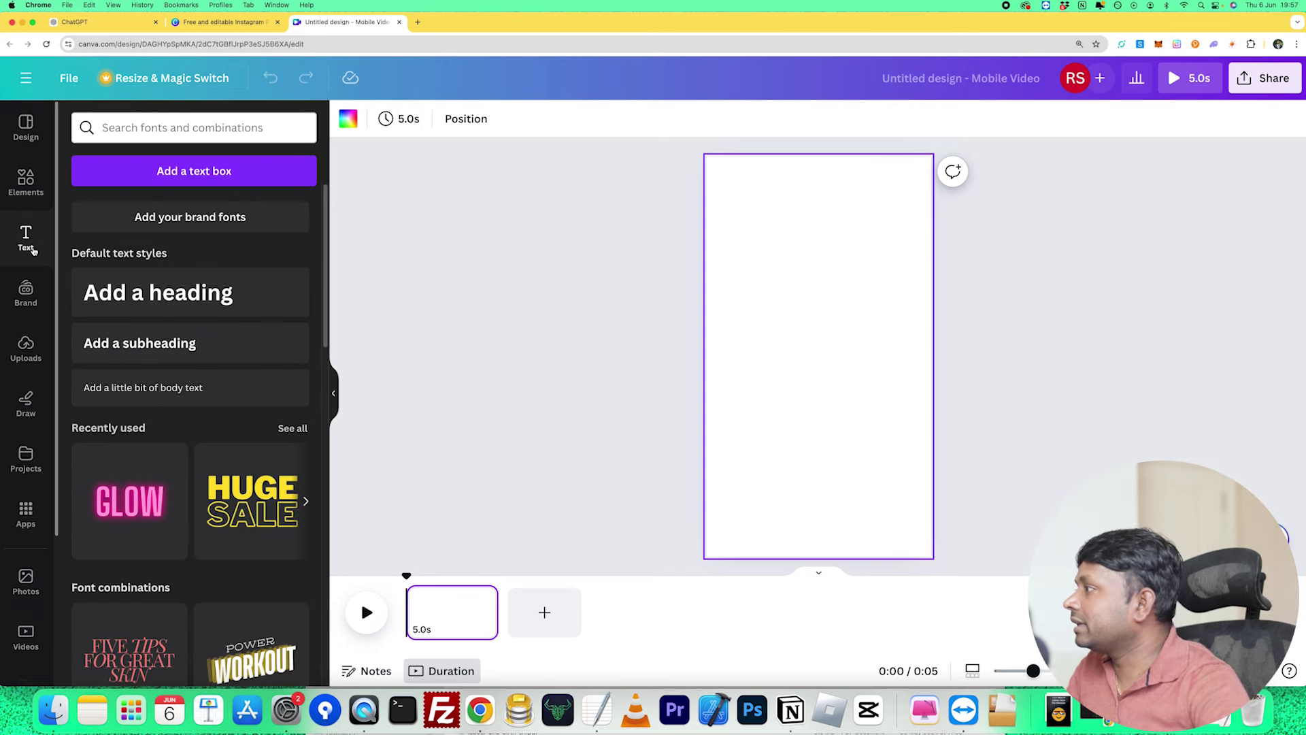
pyautogui.click(128, 307)
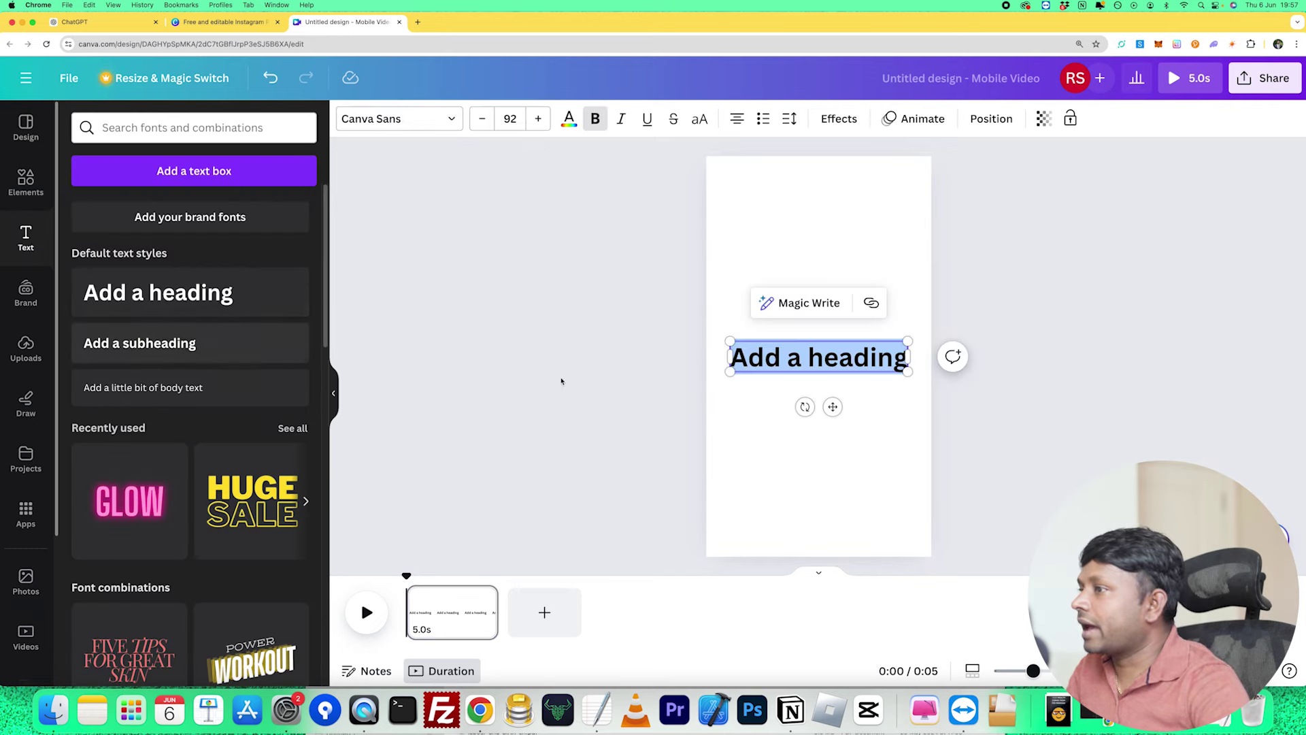
pyautogui.click(779, 358)
pyautogui.hotkey('ctrl', 'a')
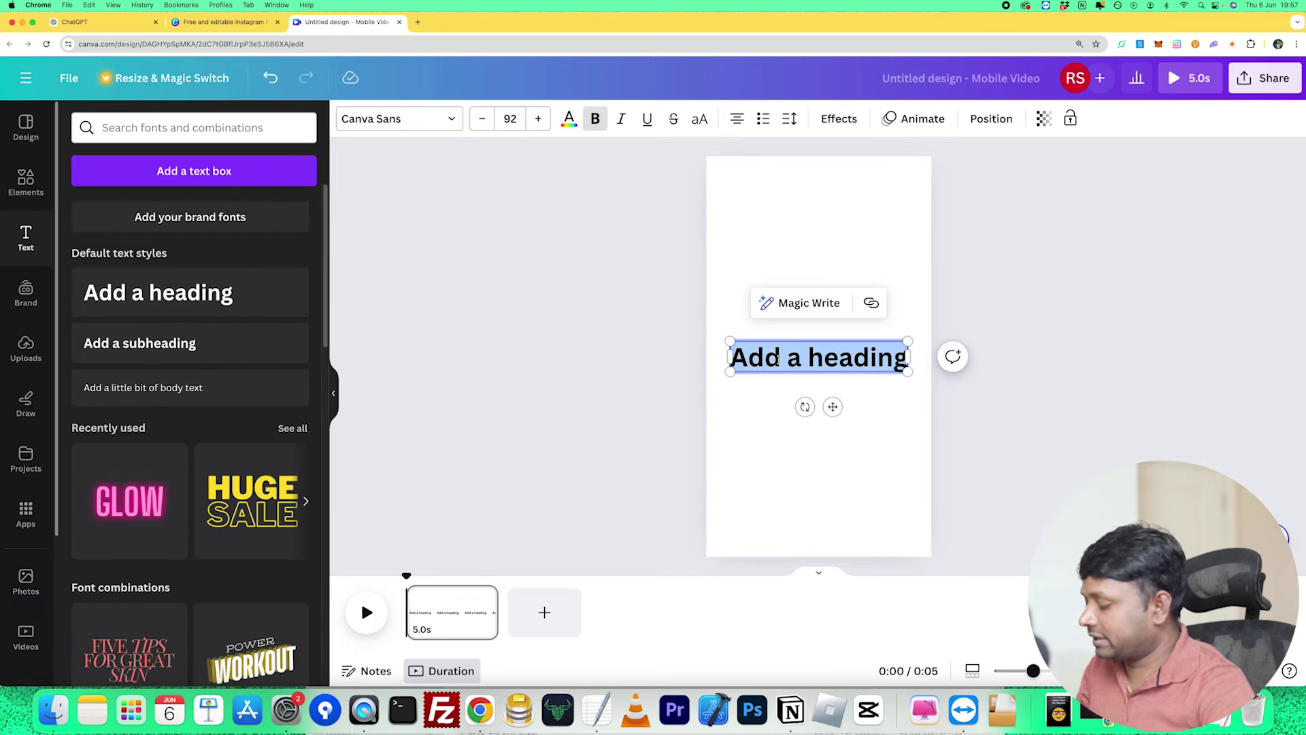
pyautogui.hotkey('ctrl', 'v')
pyautogui.click(793, 511)
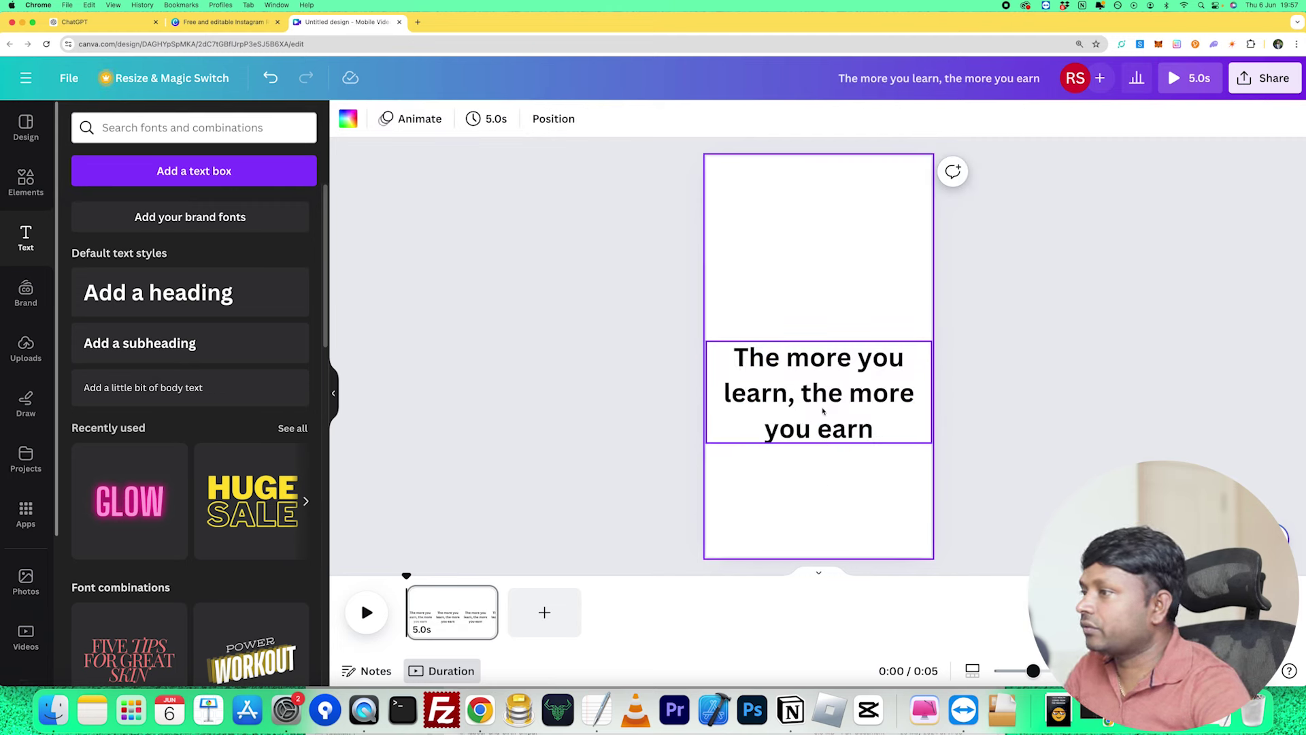
pyautogui.moveTo(824, 402); pyautogui.dragTo(824, 219)
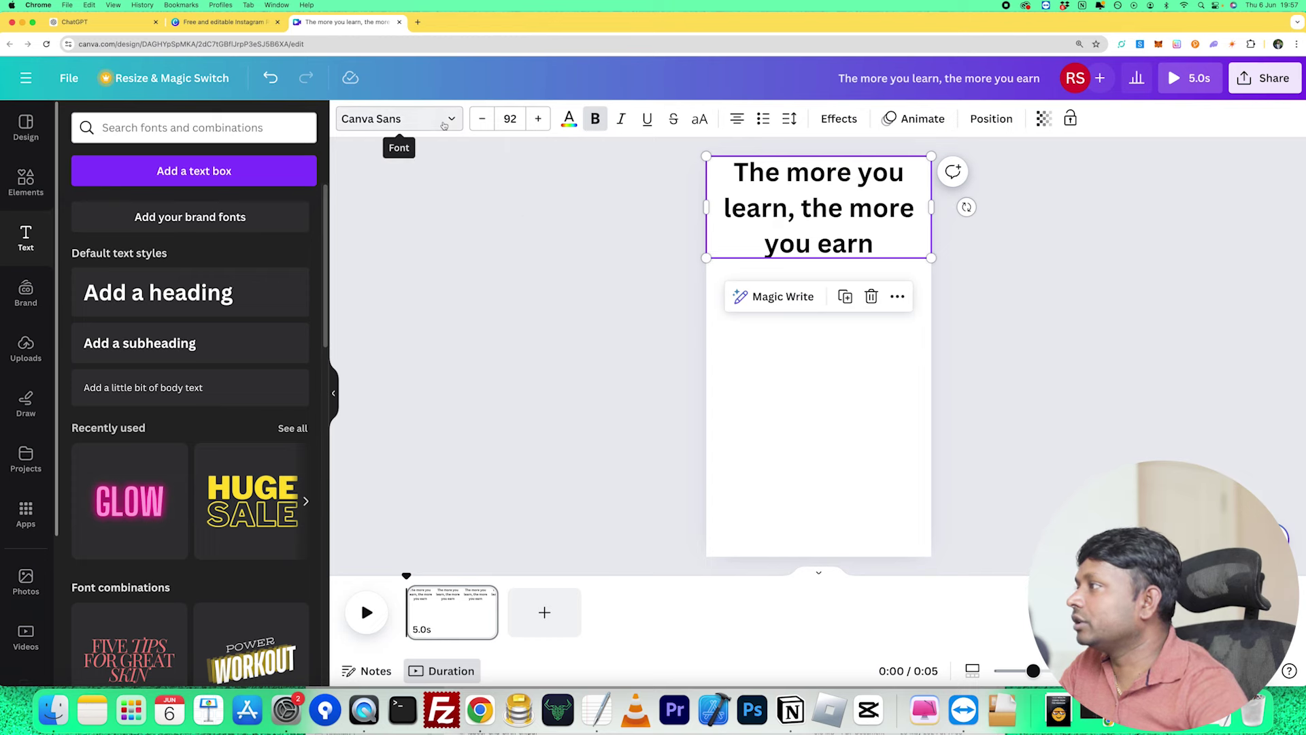
# Try the Horizon font on the heading.
pyautogui.click(395, 120)
pyautogui.scroll(-3, 219, 442)
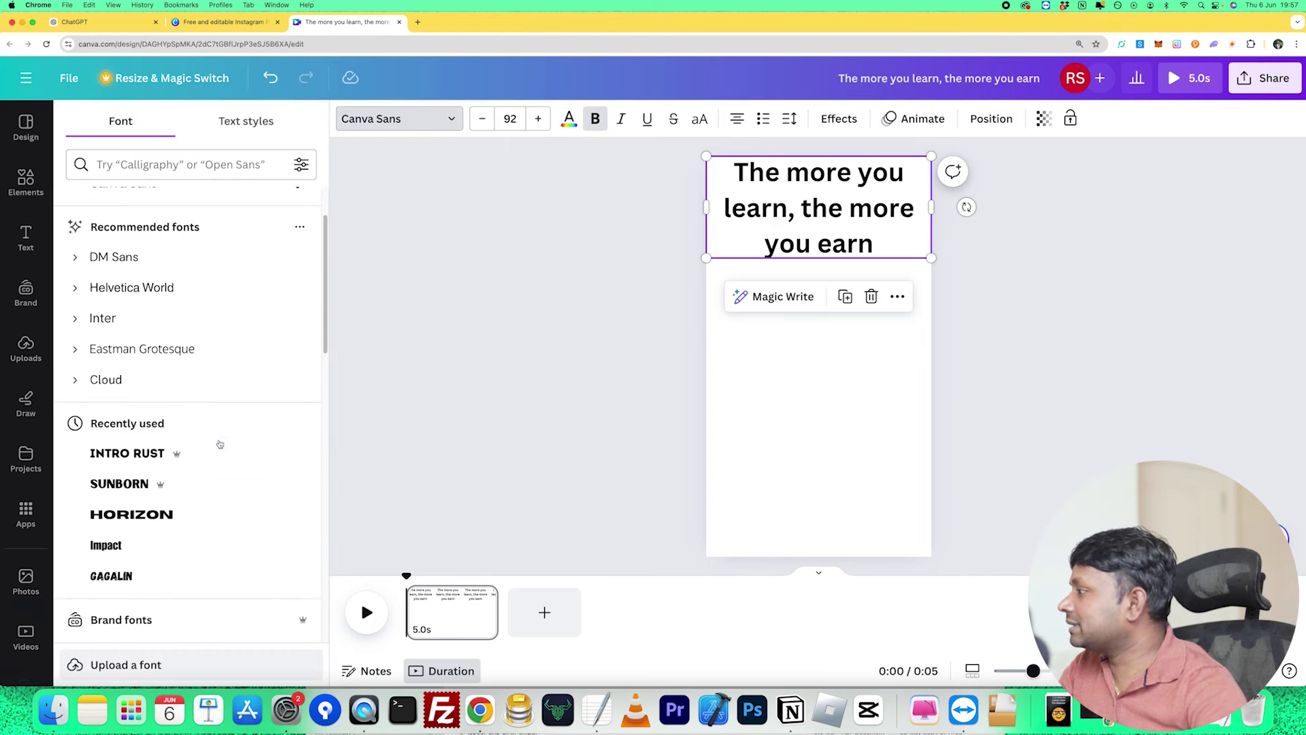
pyautogui.click(170, 506)
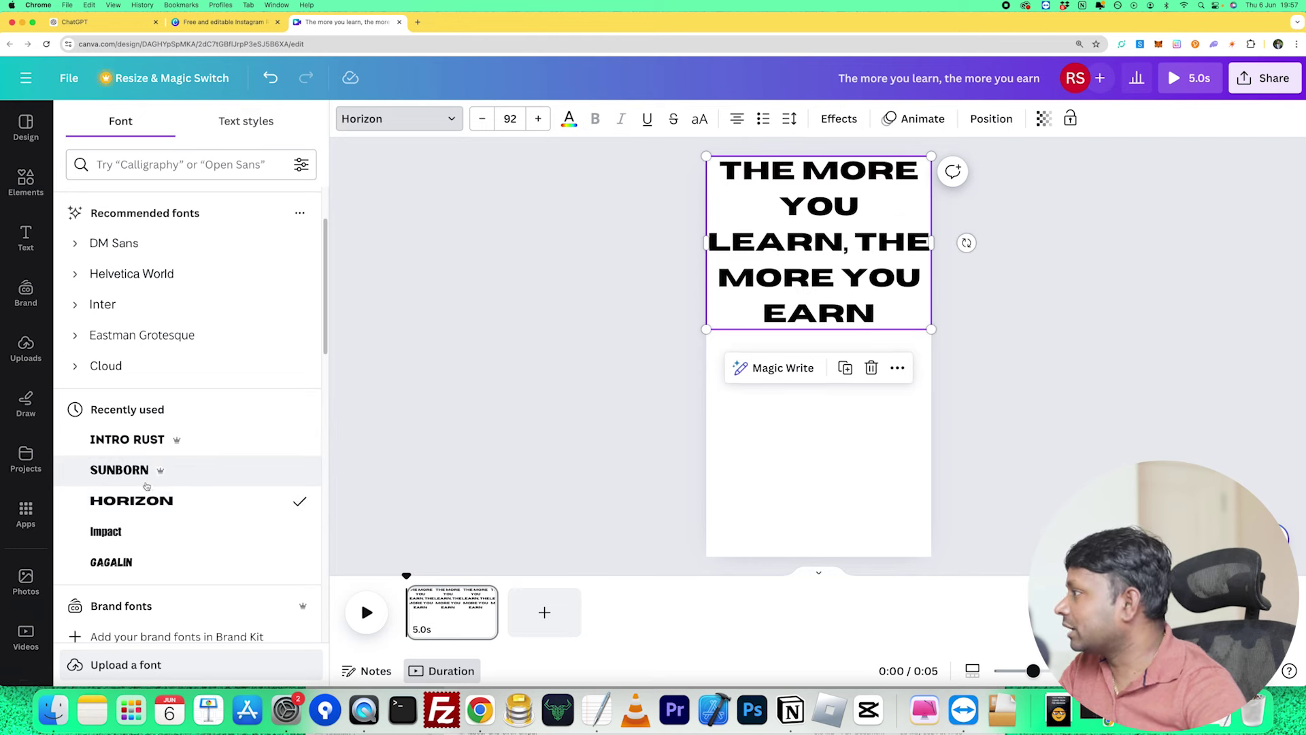
# Set the heading's font to Garet and make it bold.
pyautogui.scroll(-10, 163, 487)
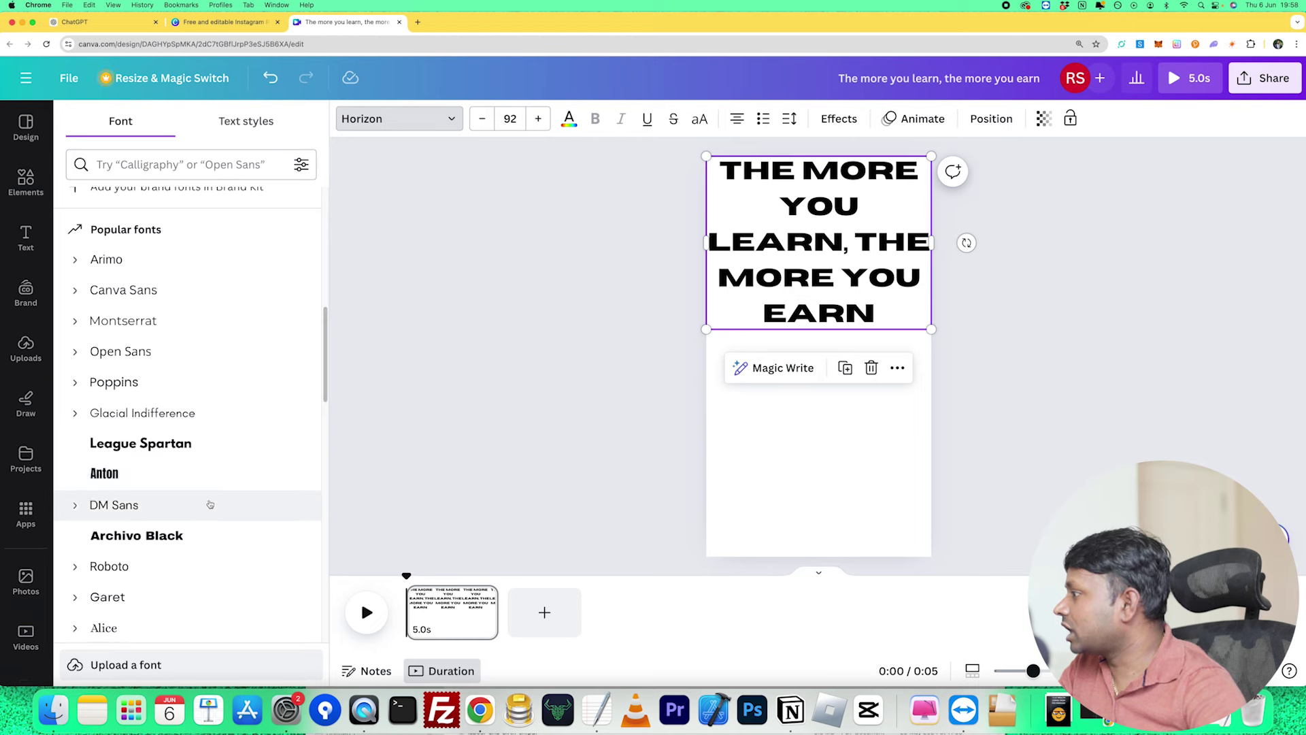
pyautogui.scroll(-1, 197, 498)
pyautogui.scroll(5, 197, 498)
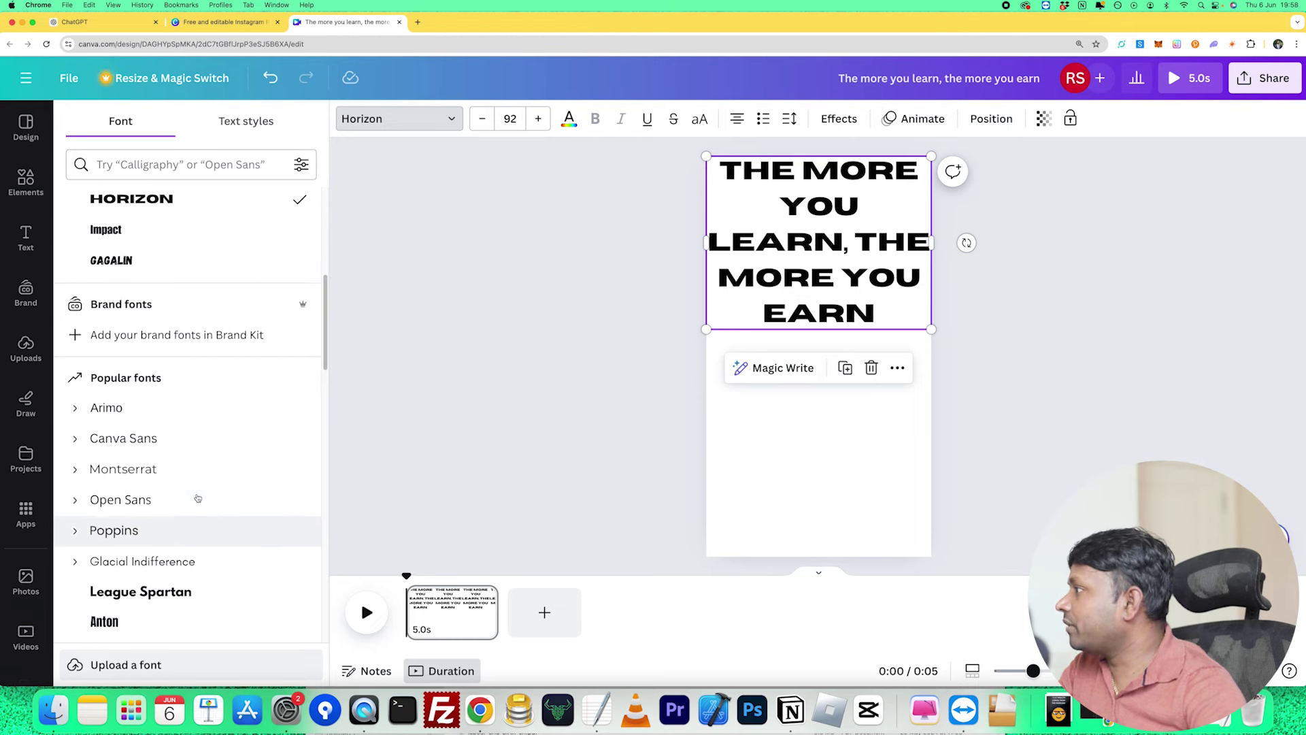
pyautogui.scroll(4, 197, 498)
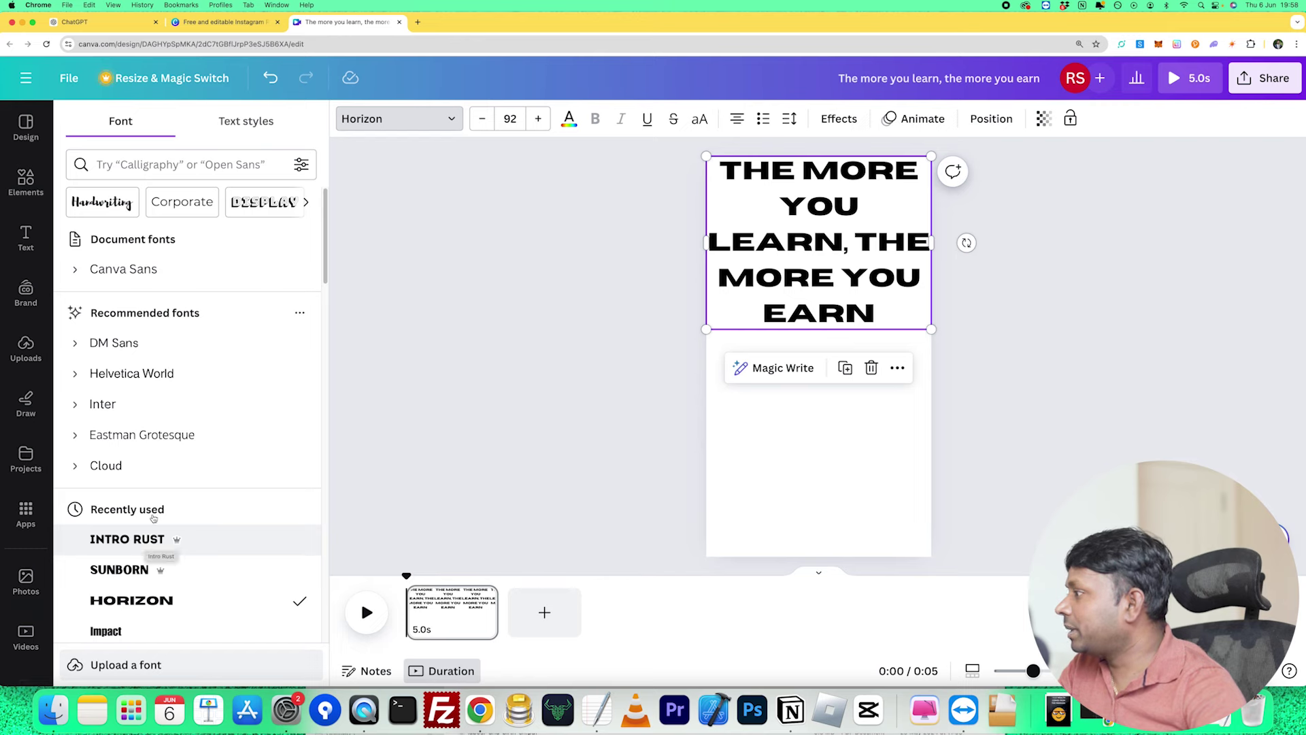
pyautogui.scroll(-1, 183, 426)
pyautogui.scroll(-6, 183, 425)
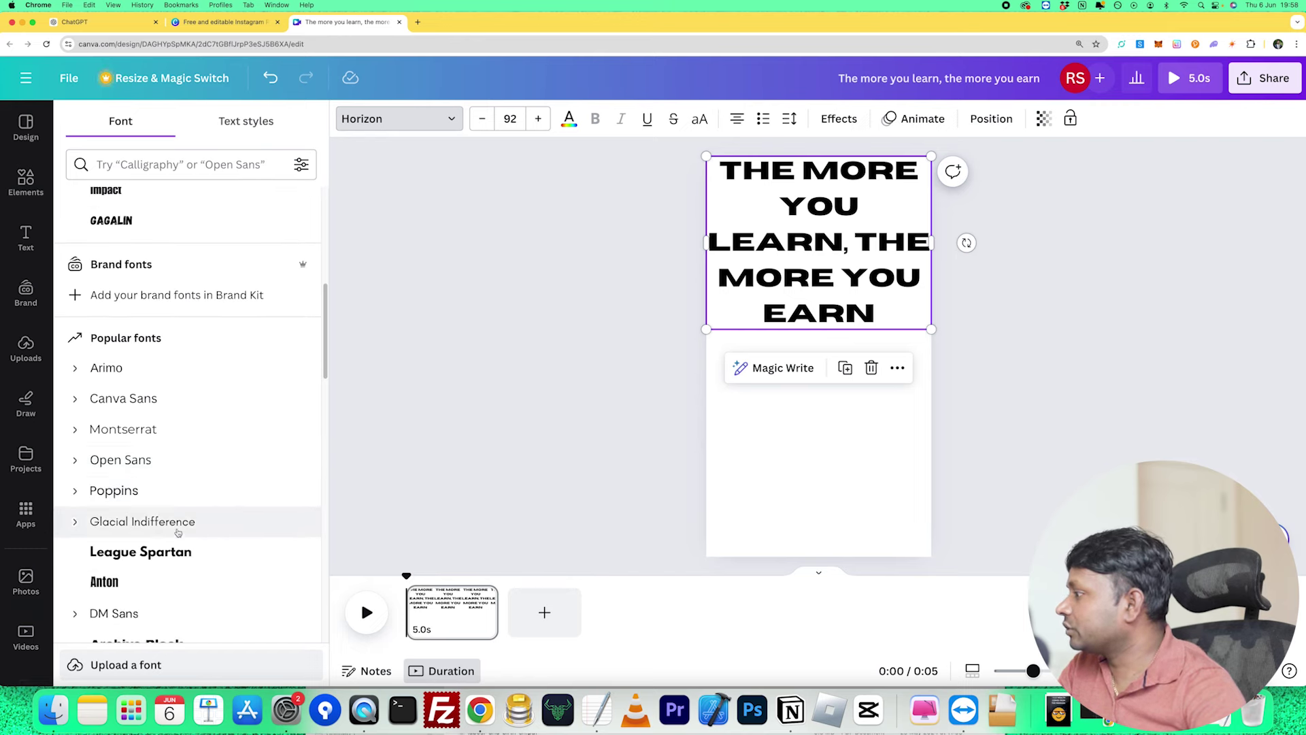
pyautogui.scroll(-4, 180, 538)
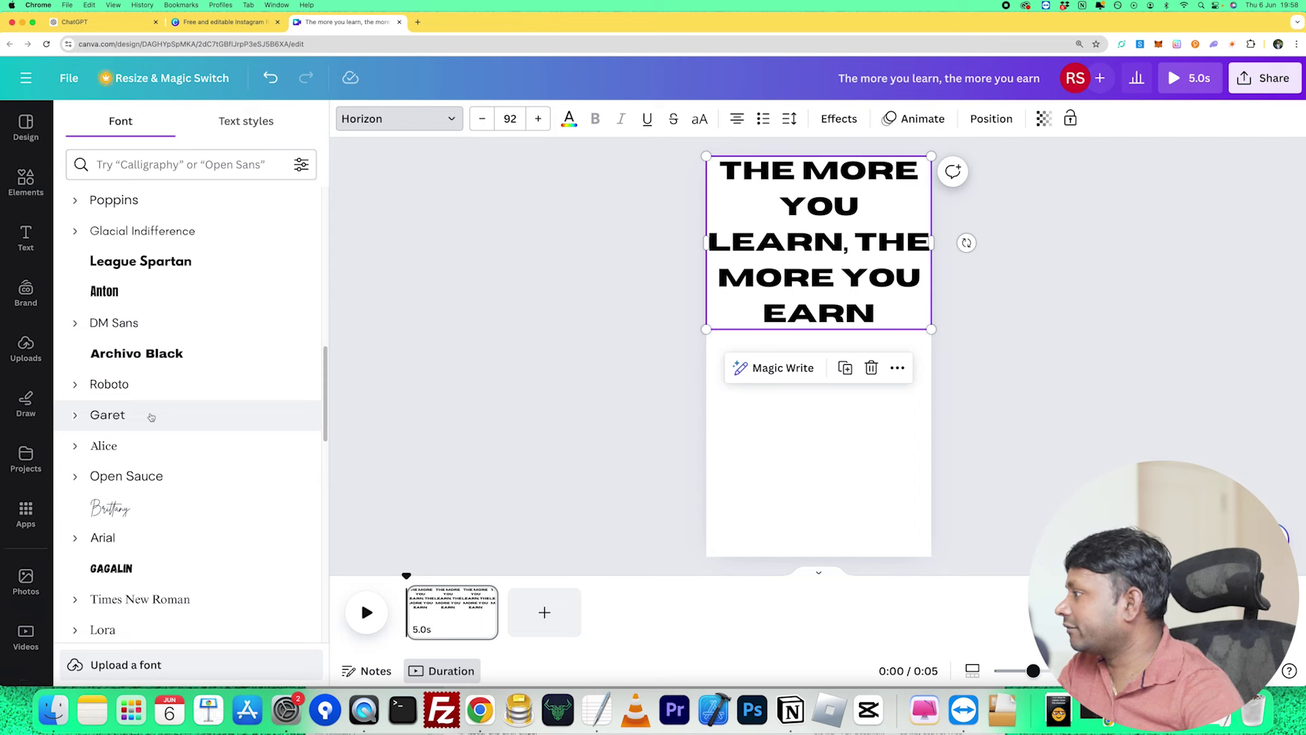
pyautogui.click(105, 422)
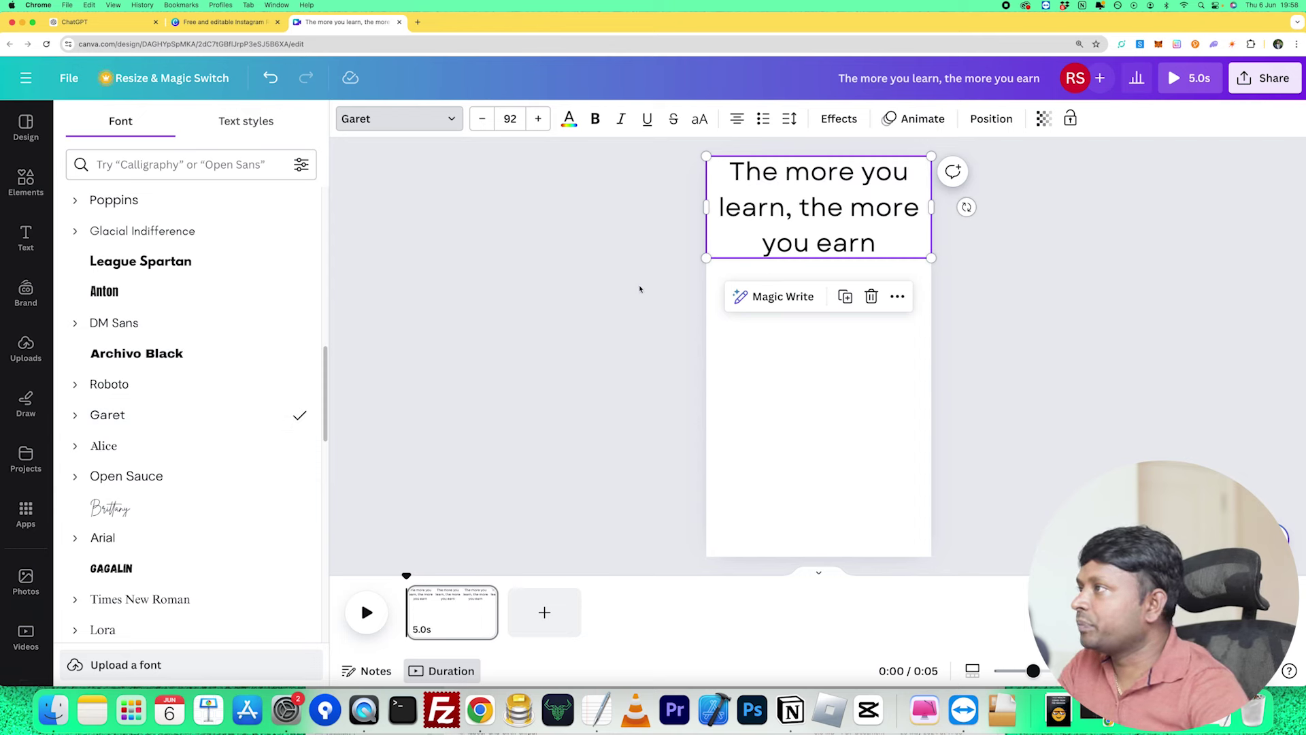
pyautogui.click(597, 125)
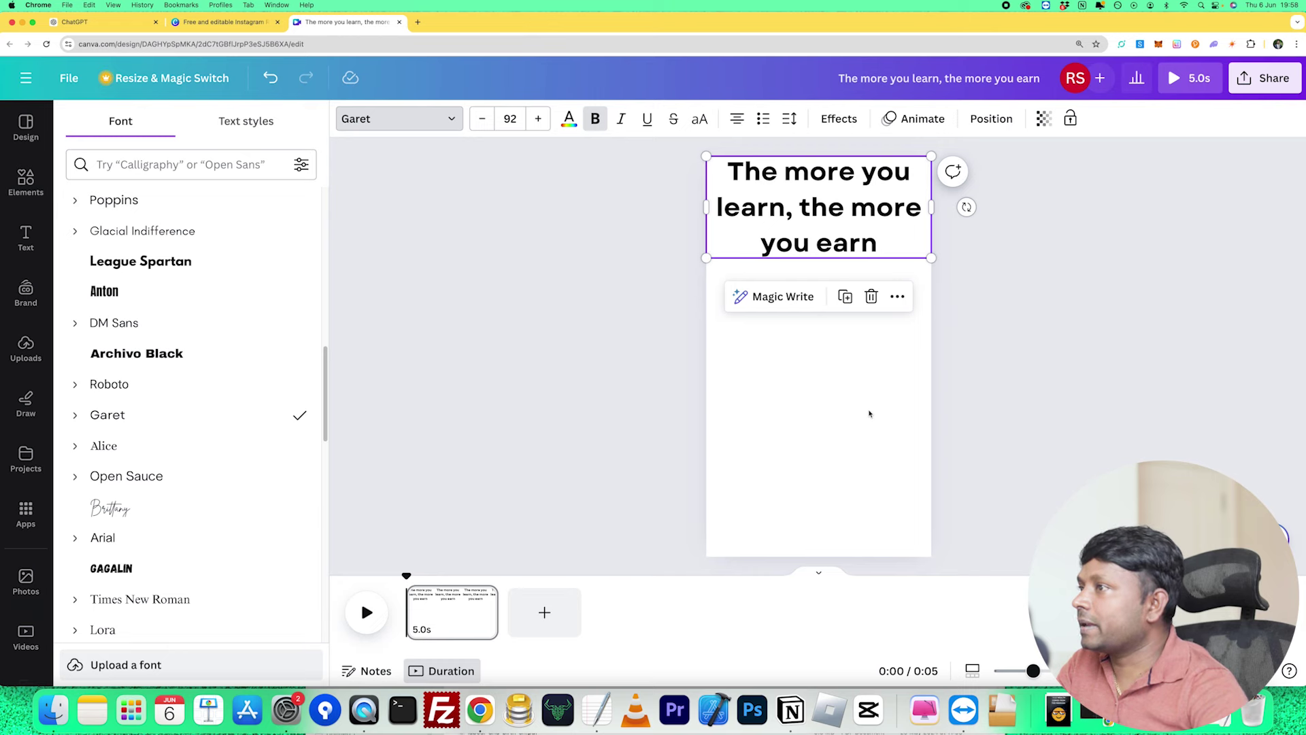
pyautogui.click(827, 441)
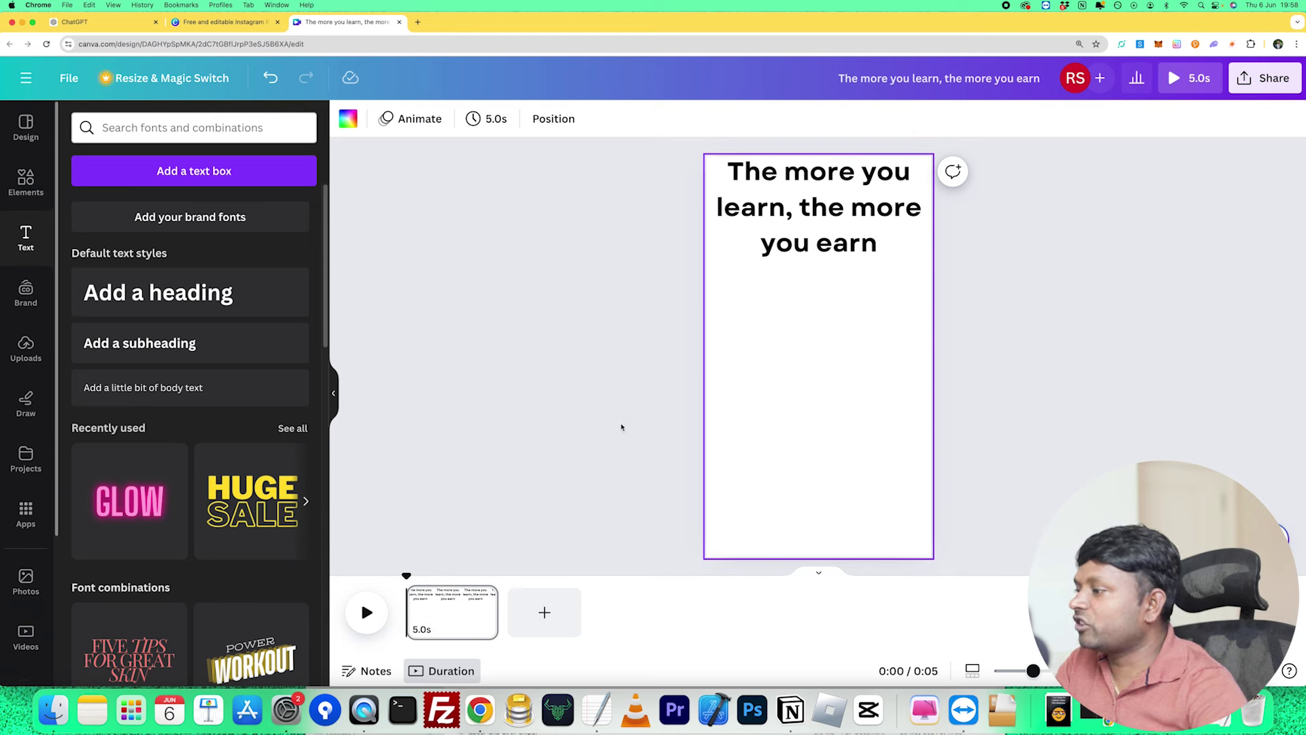
# Duplicate the page and delete the copy.
pyautogui.rightClick(447, 613)
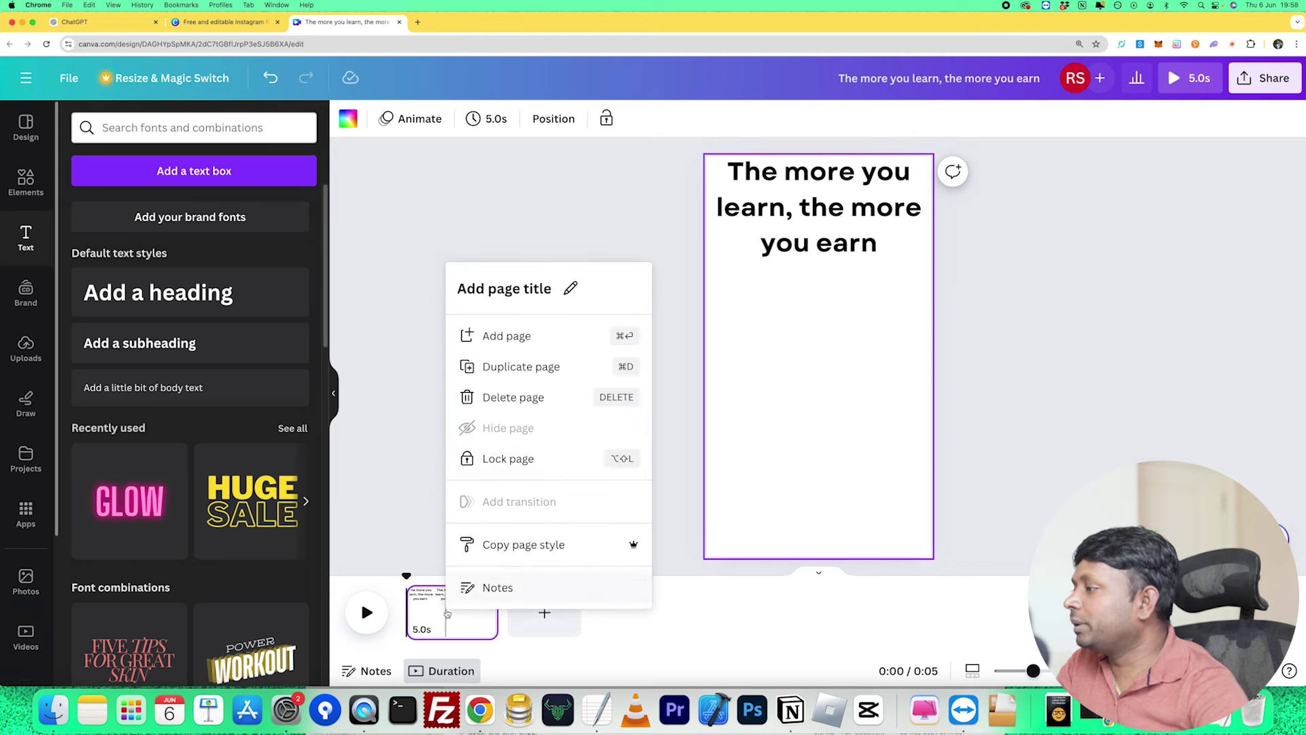
pyautogui.click(505, 374)
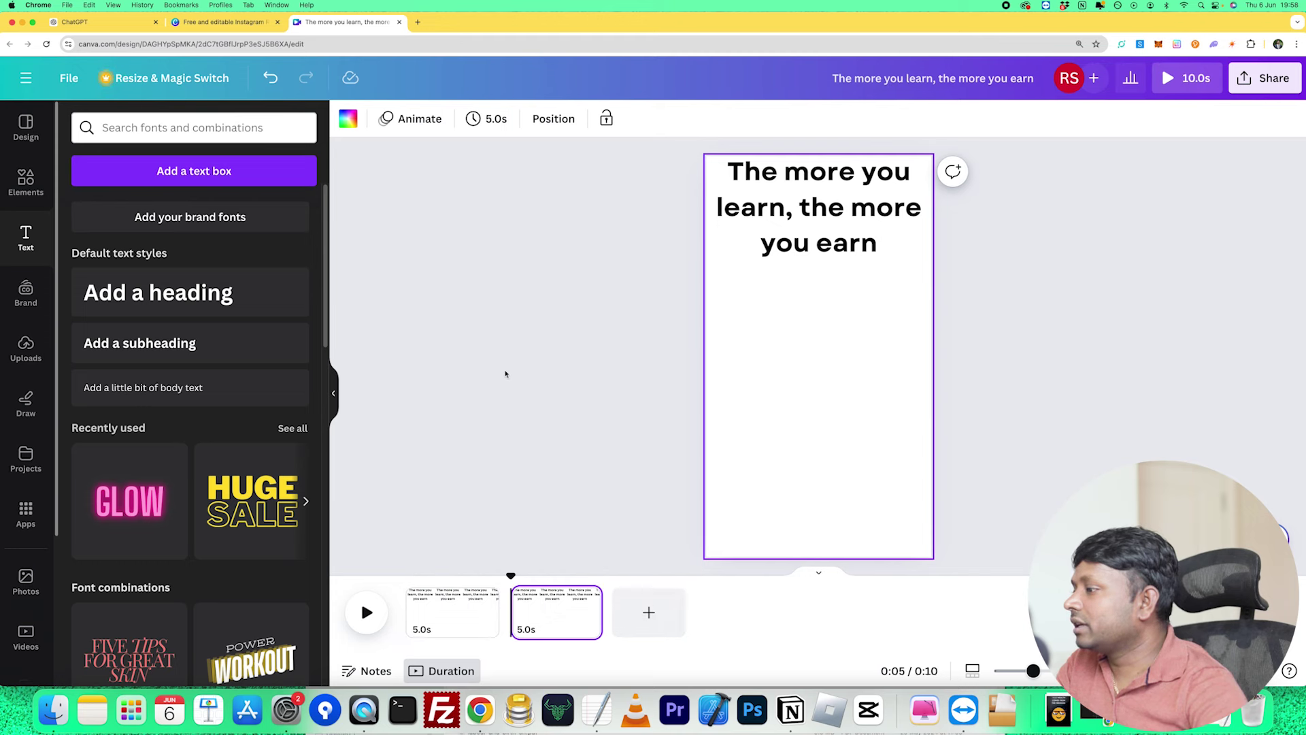
pyautogui.press('Delete')
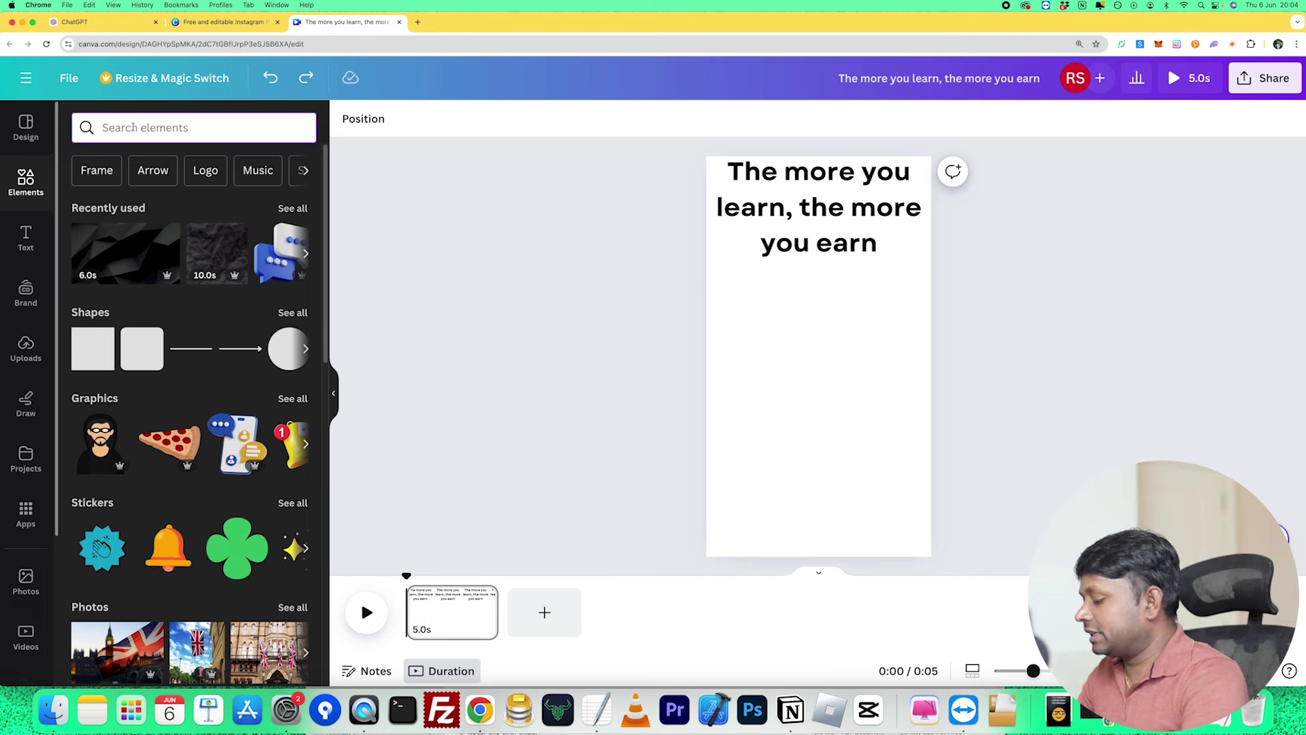
# Search the elements for "dark background" and show all the video results.
pyautogui.write('dark')
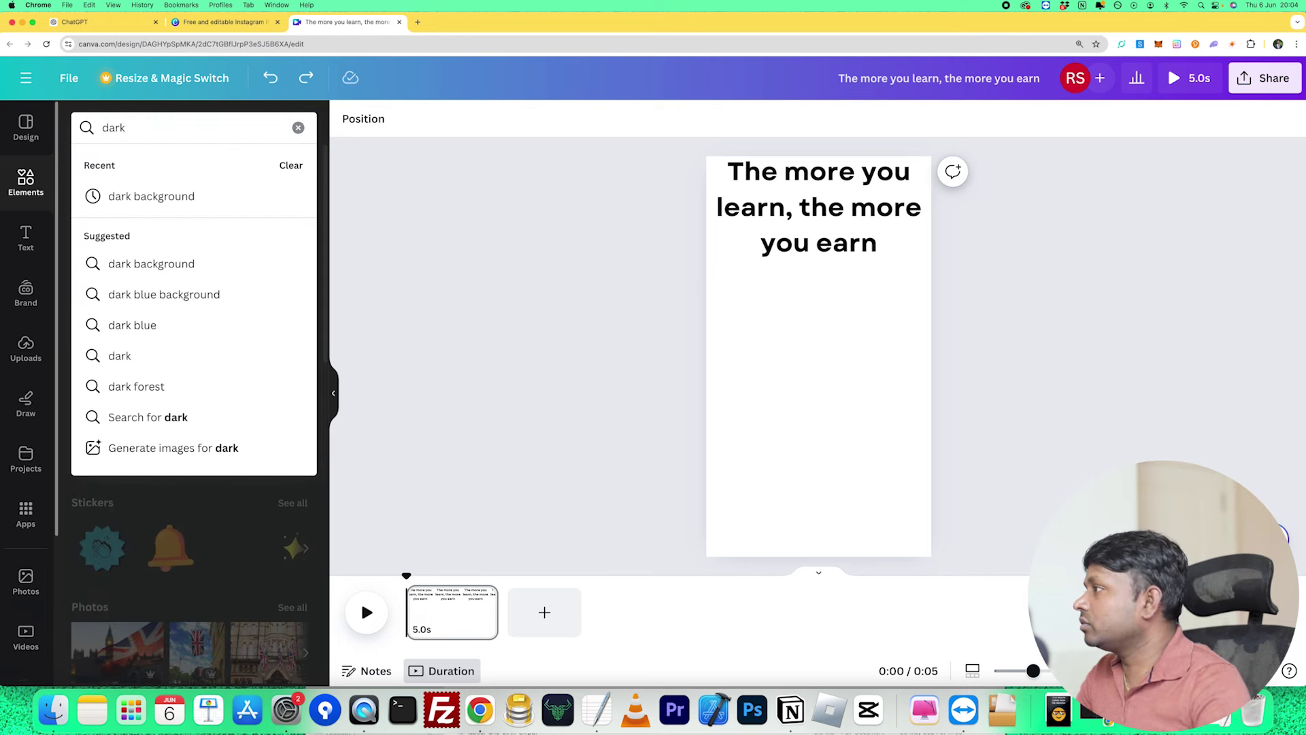
pyautogui.click(161, 195)
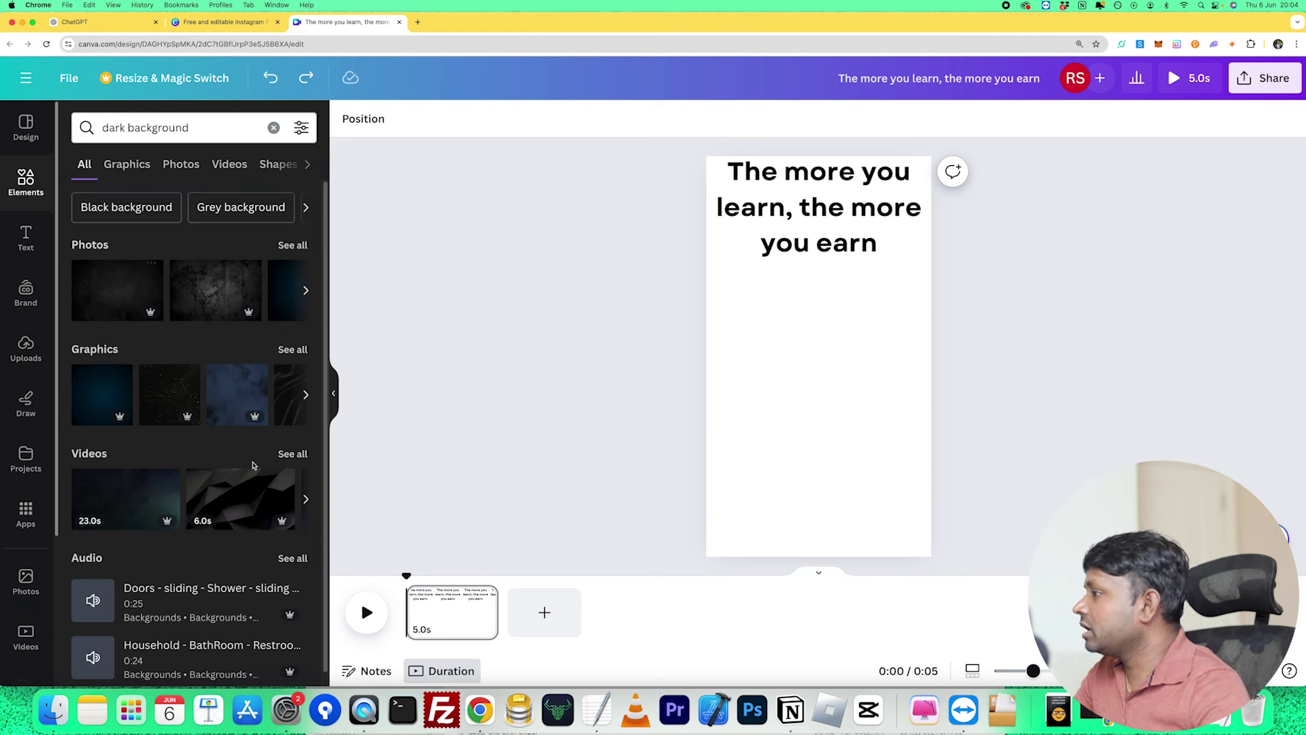
pyautogui.click(293, 454)
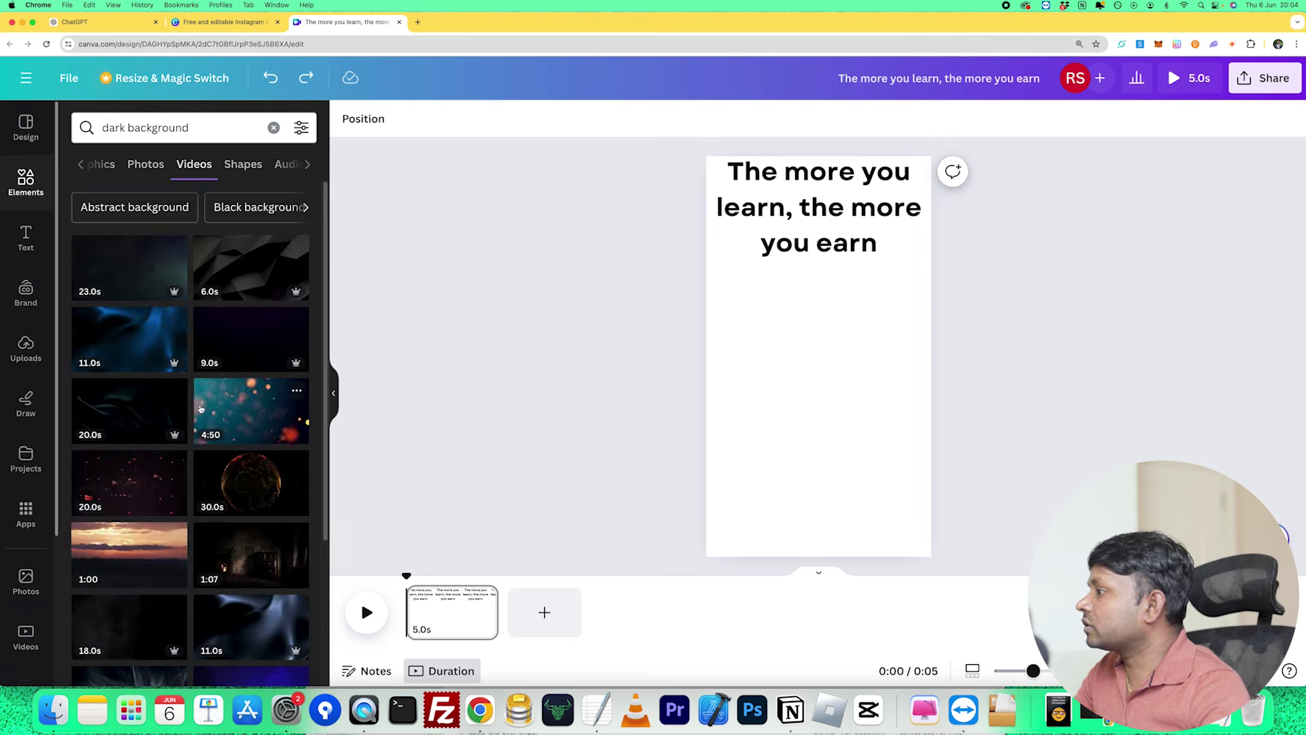
# Try the 6-second black geometric background video on the page and remove it.
pyautogui.click(232, 279)
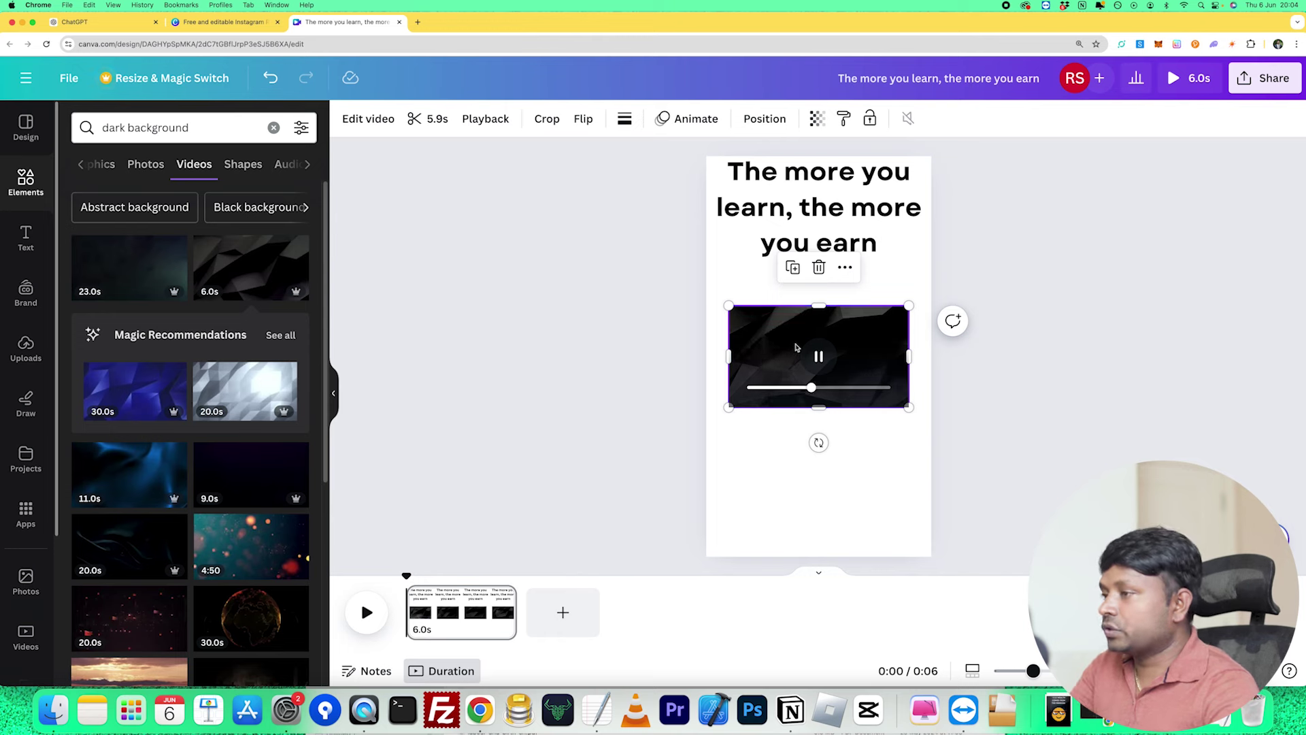
pyautogui.press('Delete')
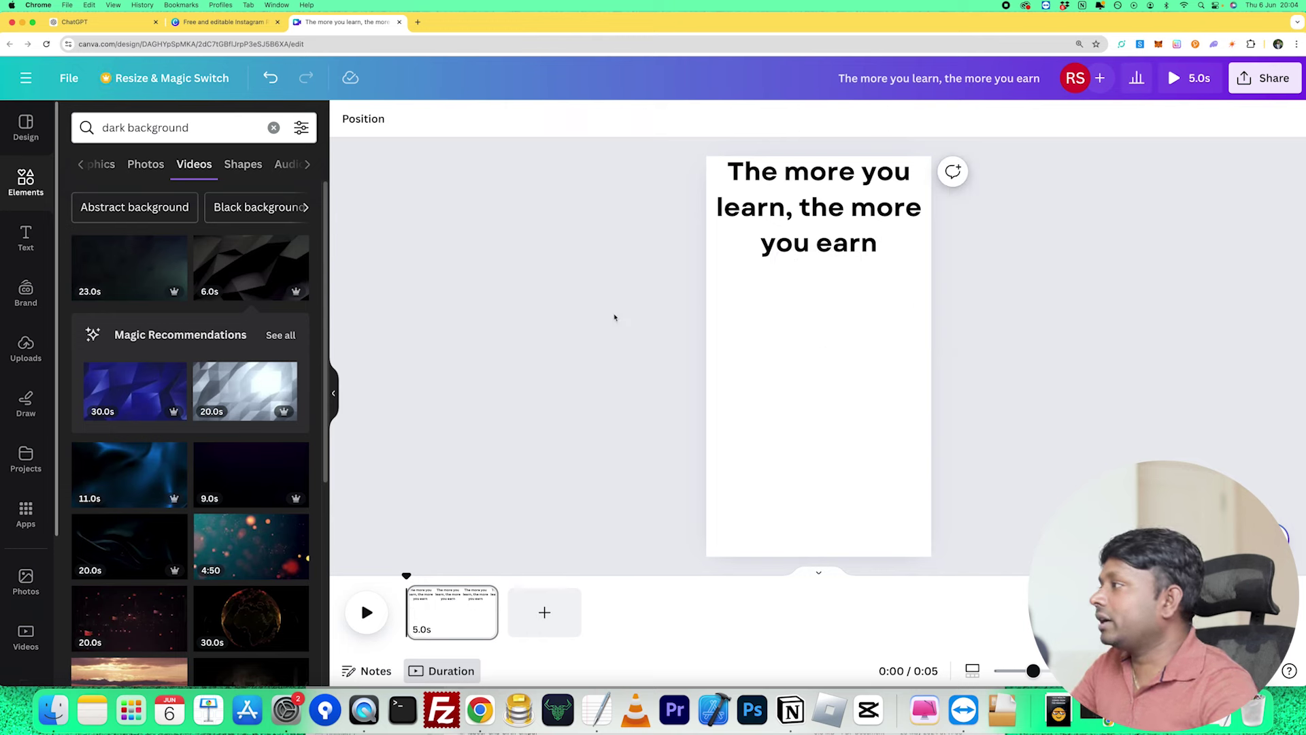
# Filter the dark background videos to vertical orientation.
pyautogui.click(301, 129)
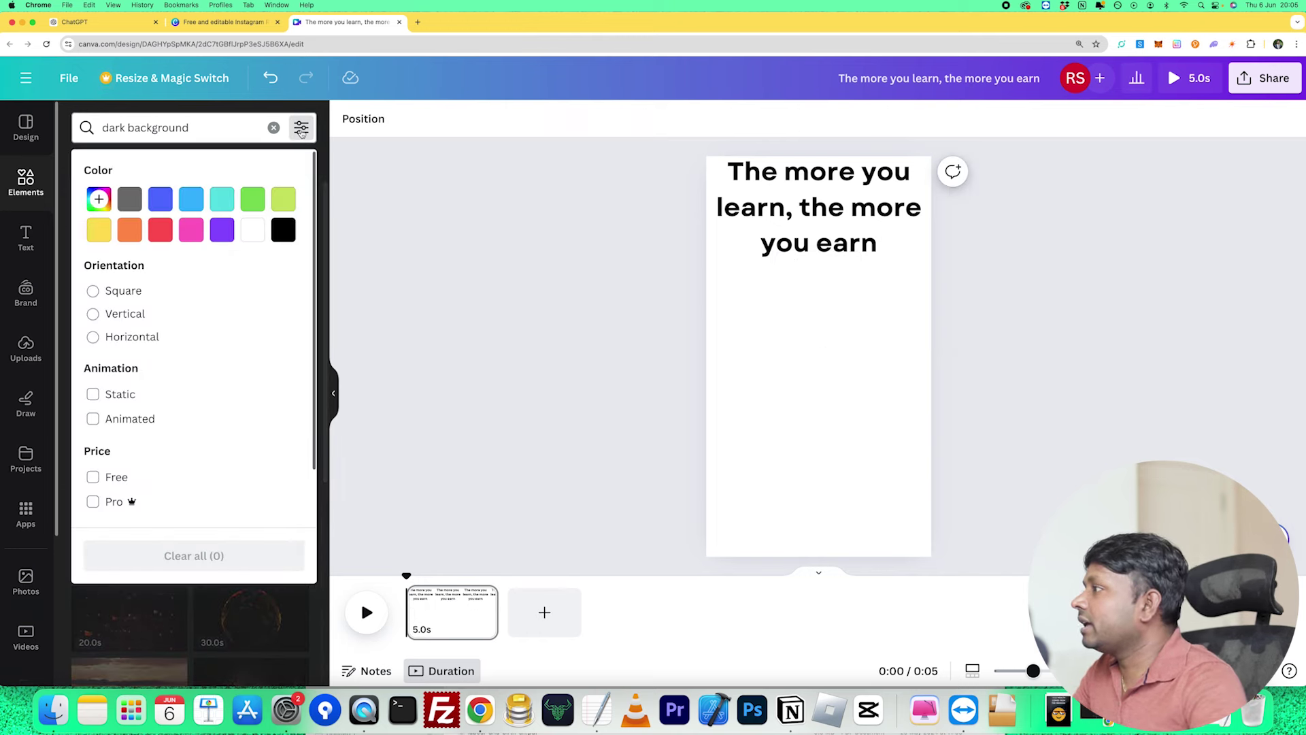
pyautogui.click(118, 319)
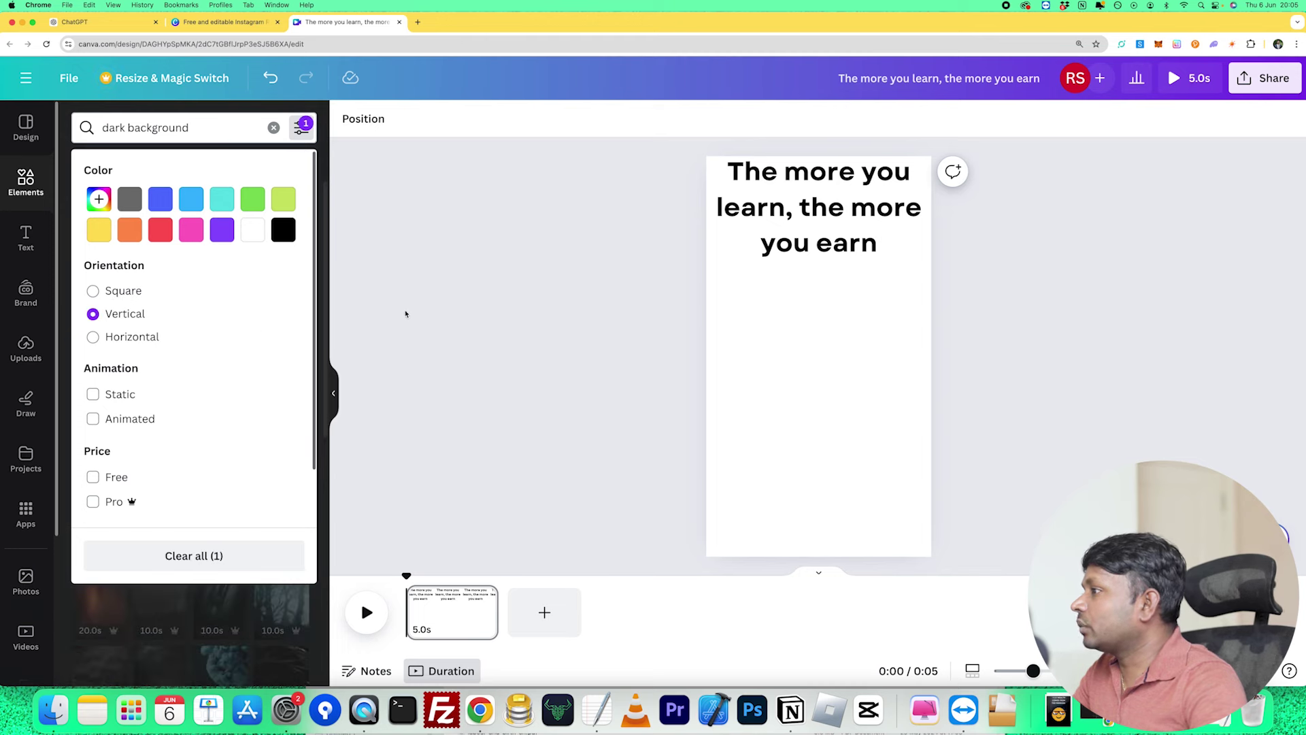
pyautogui.click(402, 312)
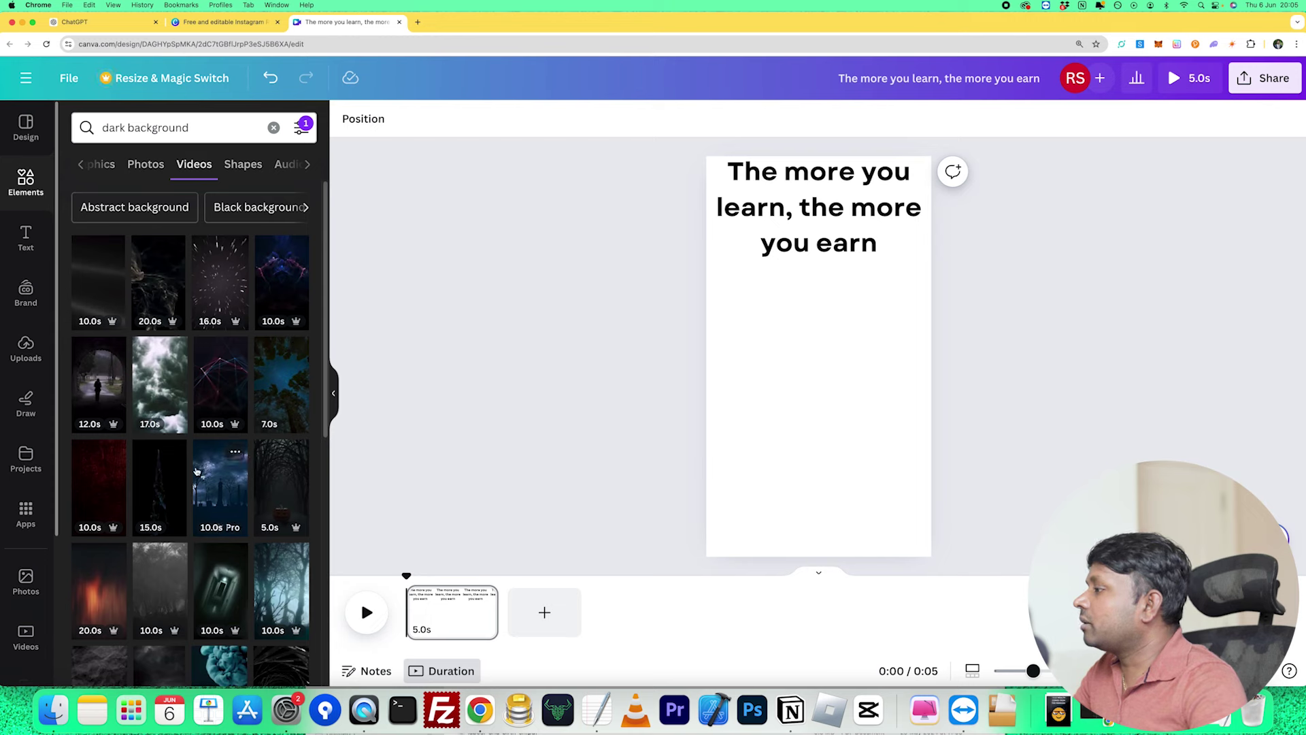
# Add the 10-second dark crumpled-paper video from the search results and enlarge it to fill the whole page.
pyautogui.scroll(-1, 179, 490)
pyautogui.scroll(-5, 179, 490)
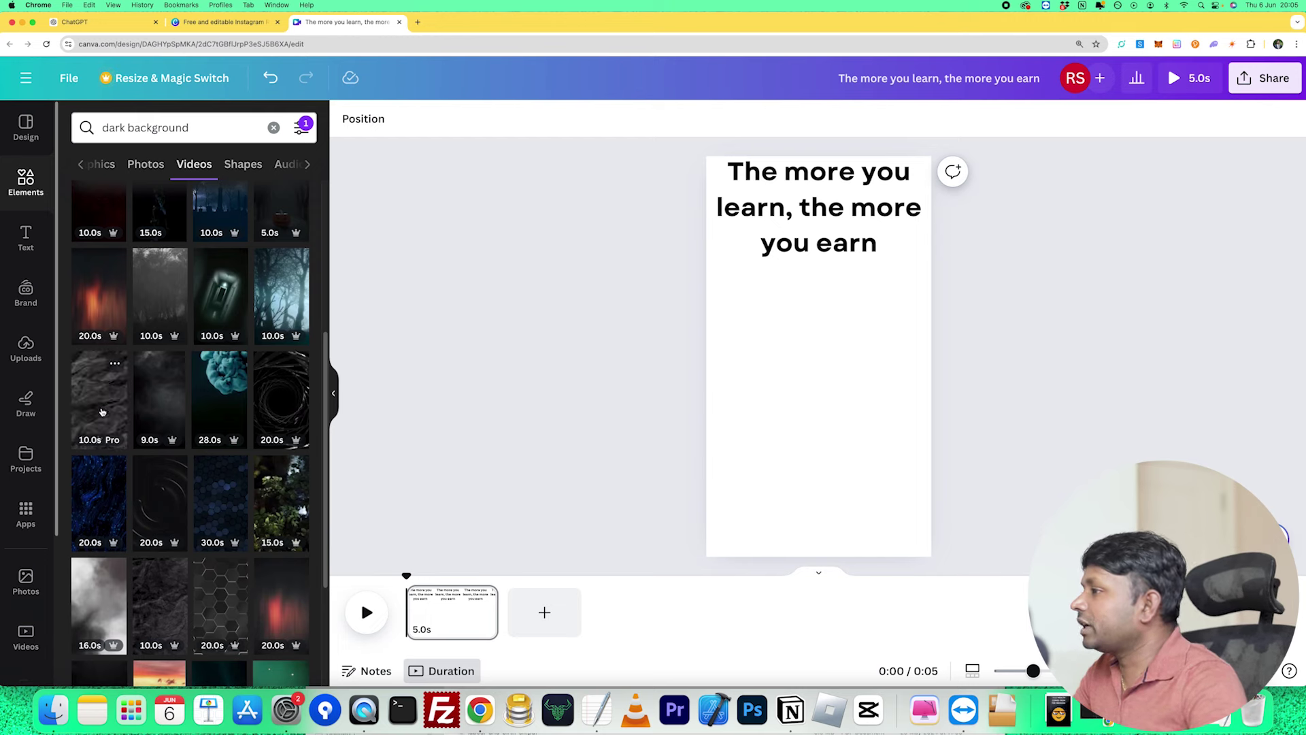
pyautogui.click(103, 413)
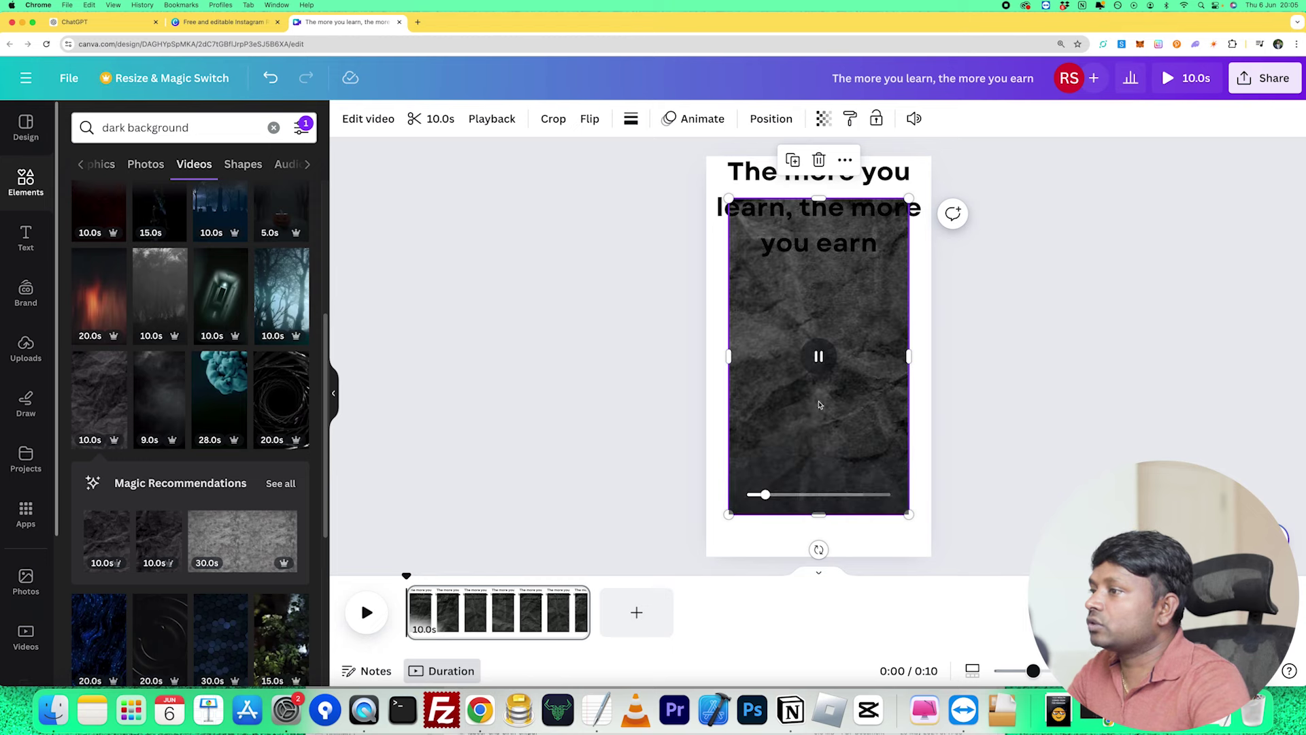
pyautogui.moveTo(806, 422); pyautogui.dragTo(784, 380)
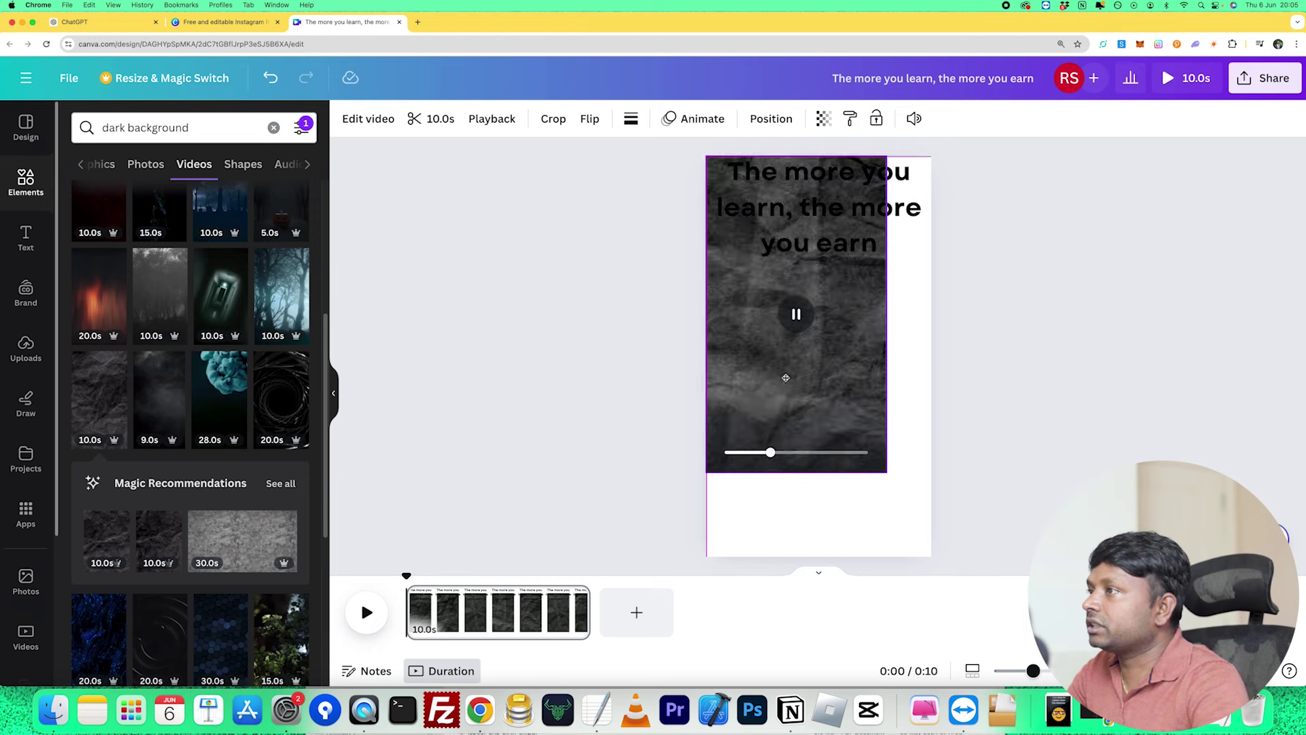
pyautogui.moveTo(886, 472); pyautogui.dragTo(939, 557)
pyautogui.click(982, 515)
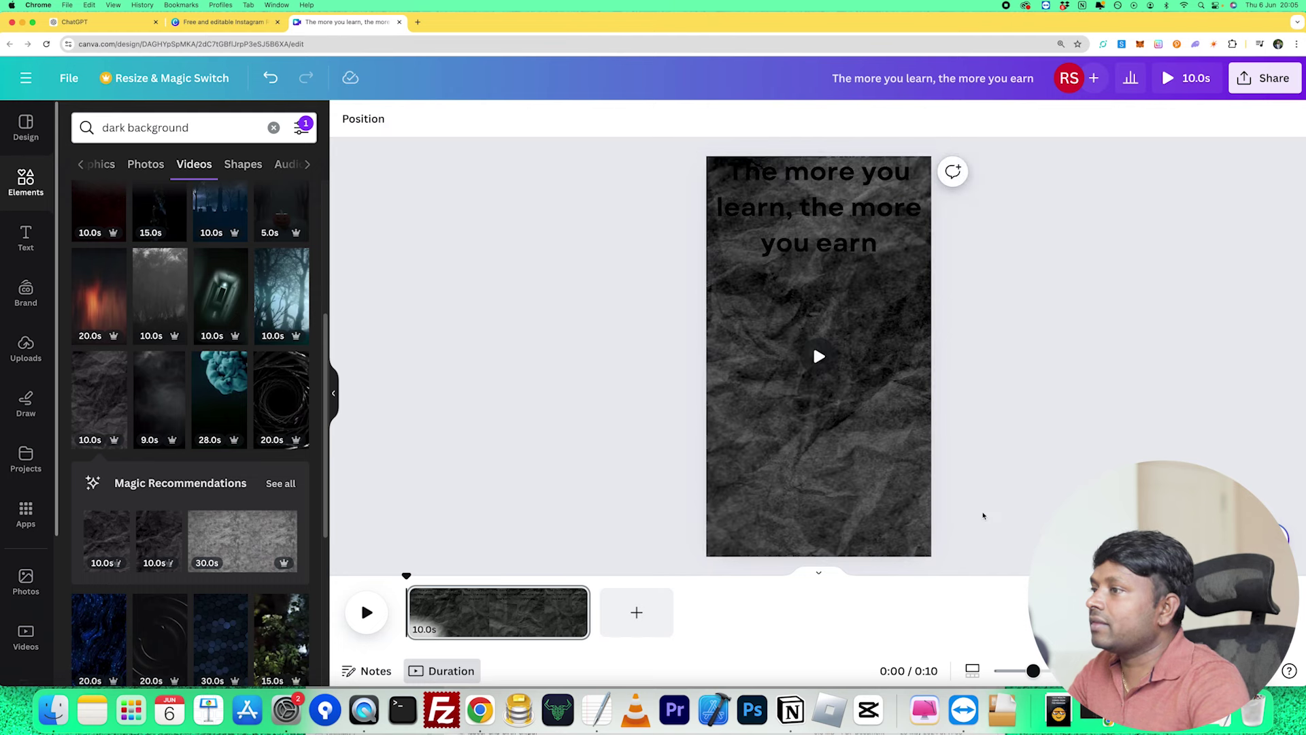
# Change the colour of the heading "The more you learn, the more you earn" to white.
pyautogui.click(802, 217)
pyautogui.click(568, 118)
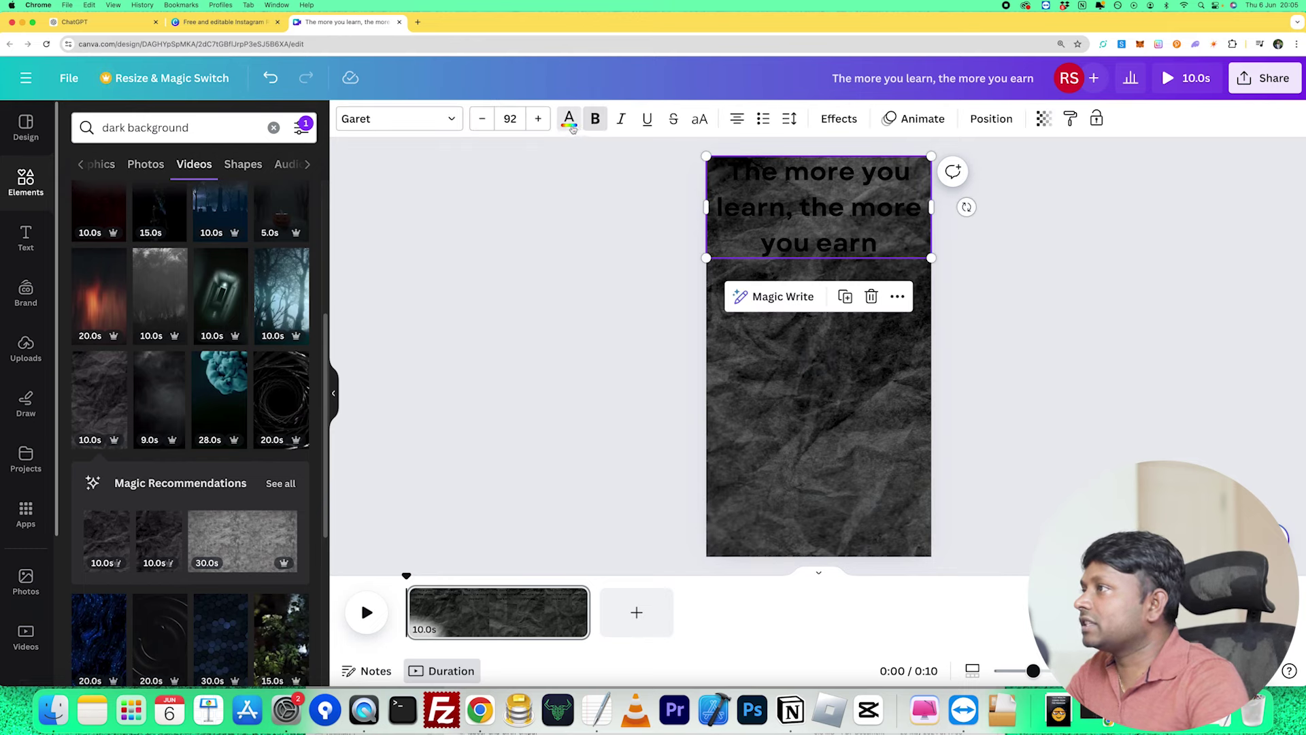
pyautogui.click(166, 211)
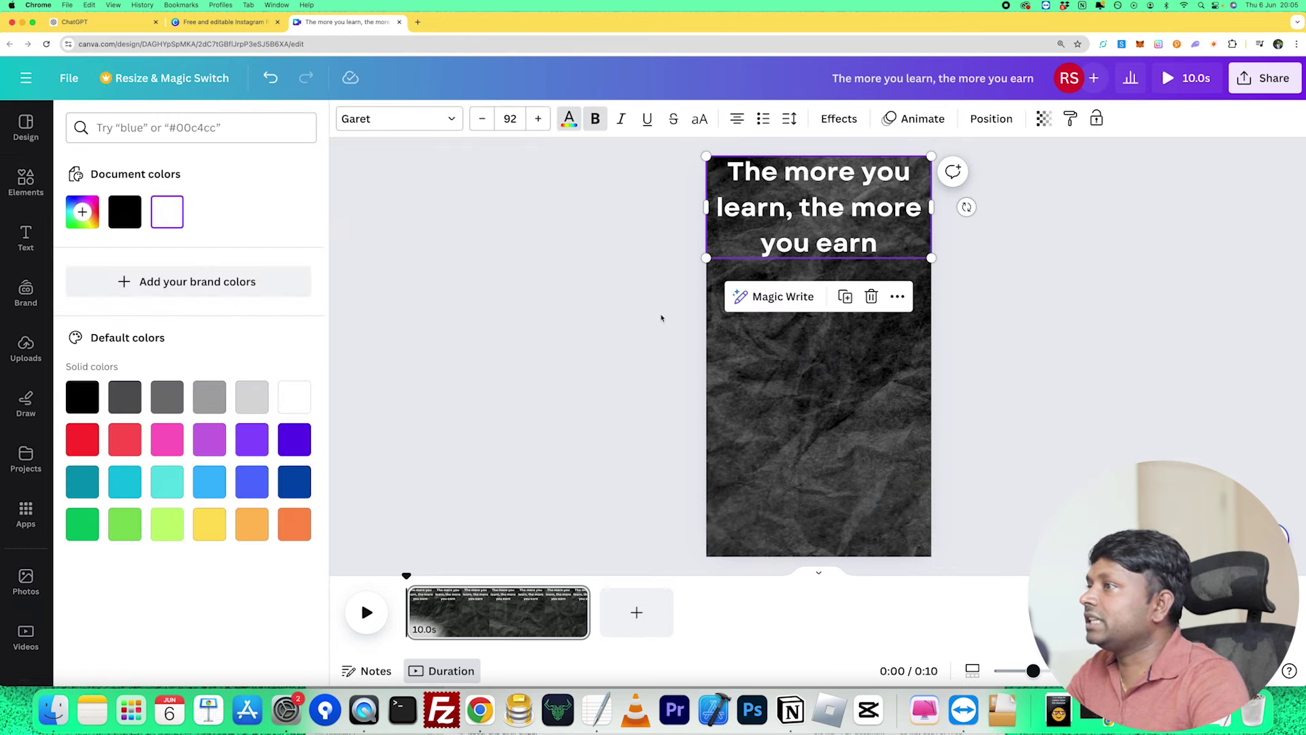
pyautogui.click(838, 245)
pyautogui.click(550, 347)
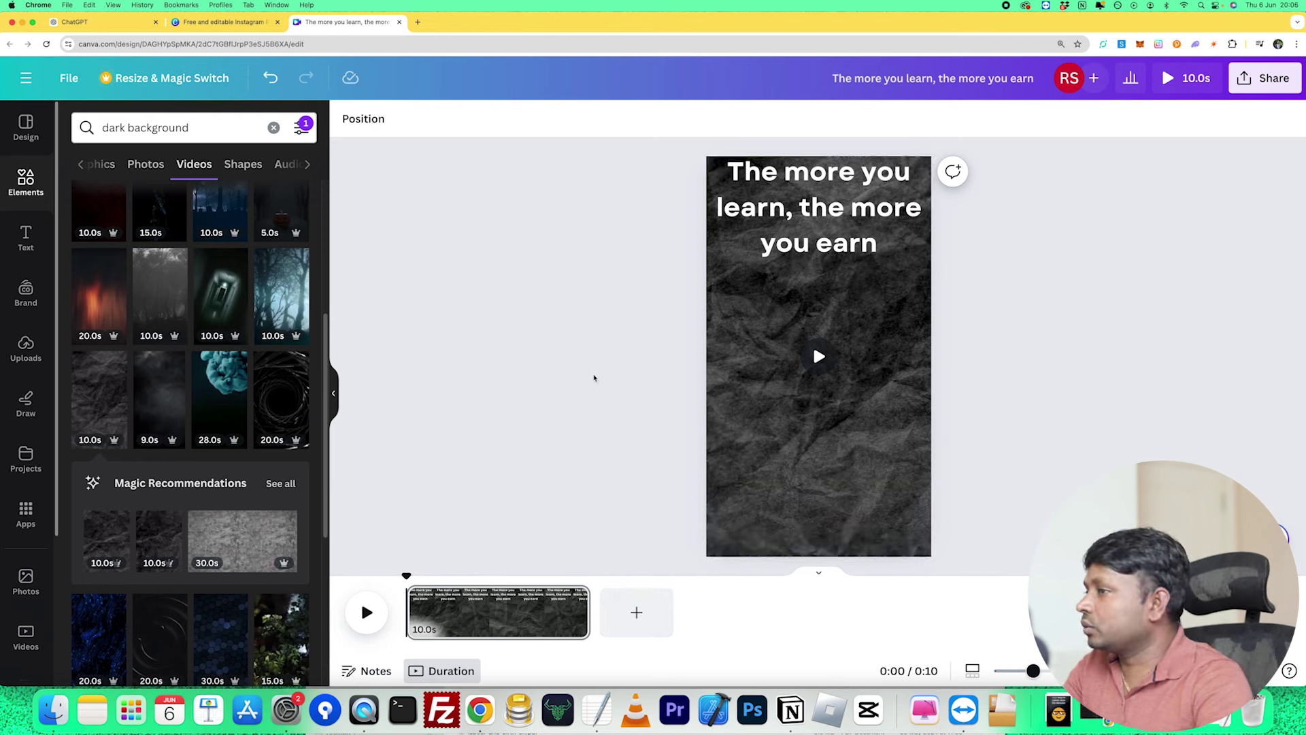
# Duplicate the page, and copy "Knowledge is the key to financial freedom" from the first revised quote in ChatGPT.
pyautogui.rightClick(515, 608)
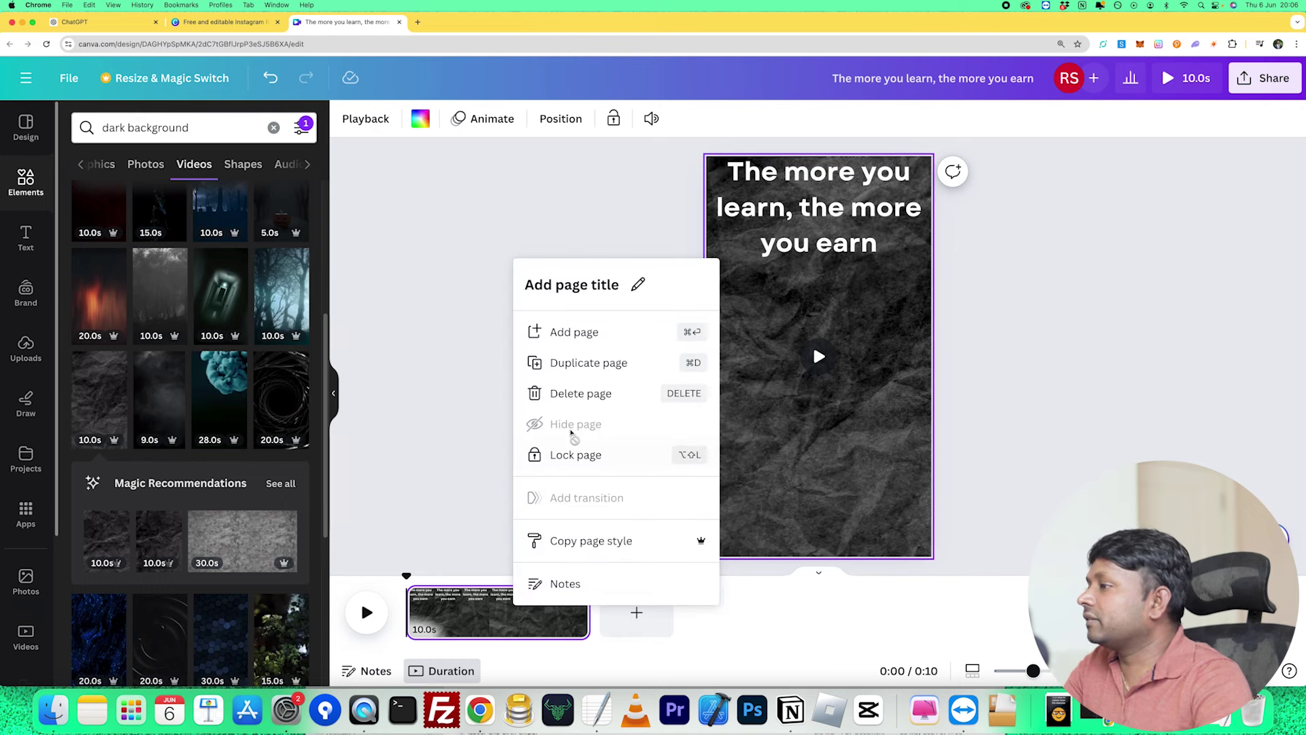
pyautogui.click(565, 365)
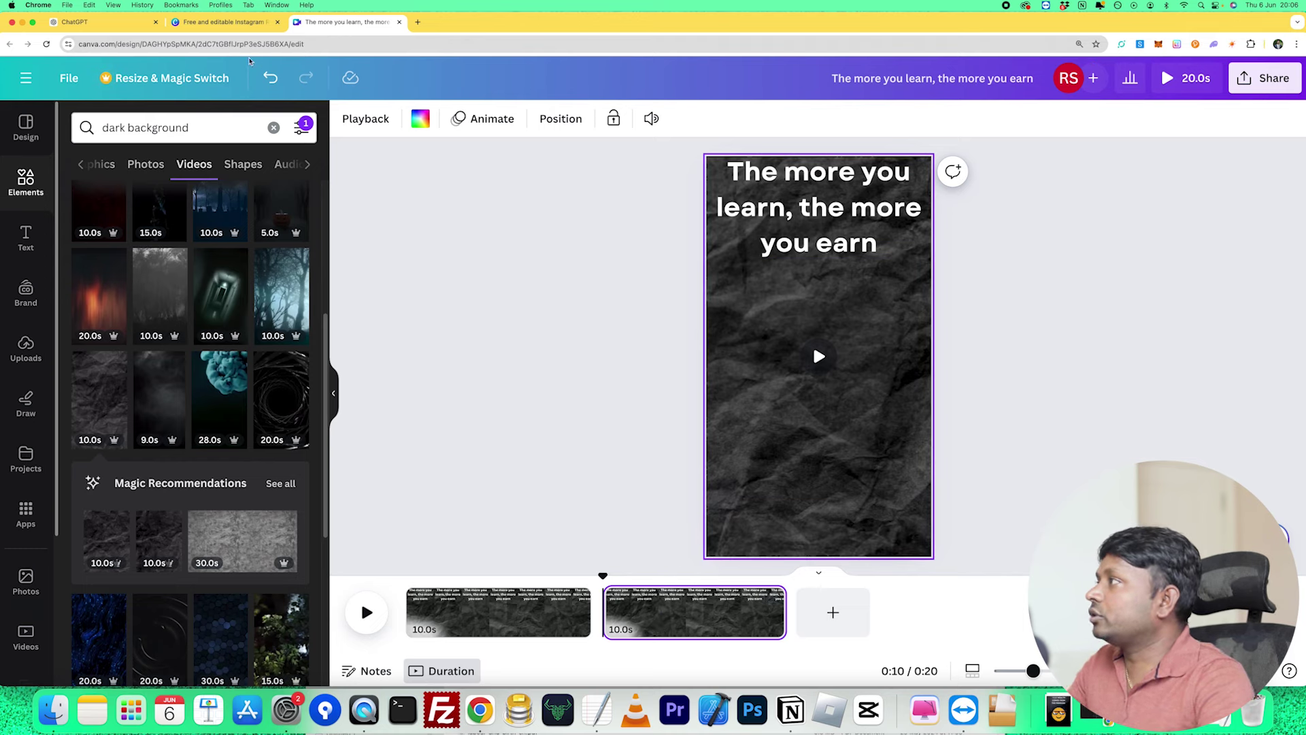
pyautogui.click(86, 21)
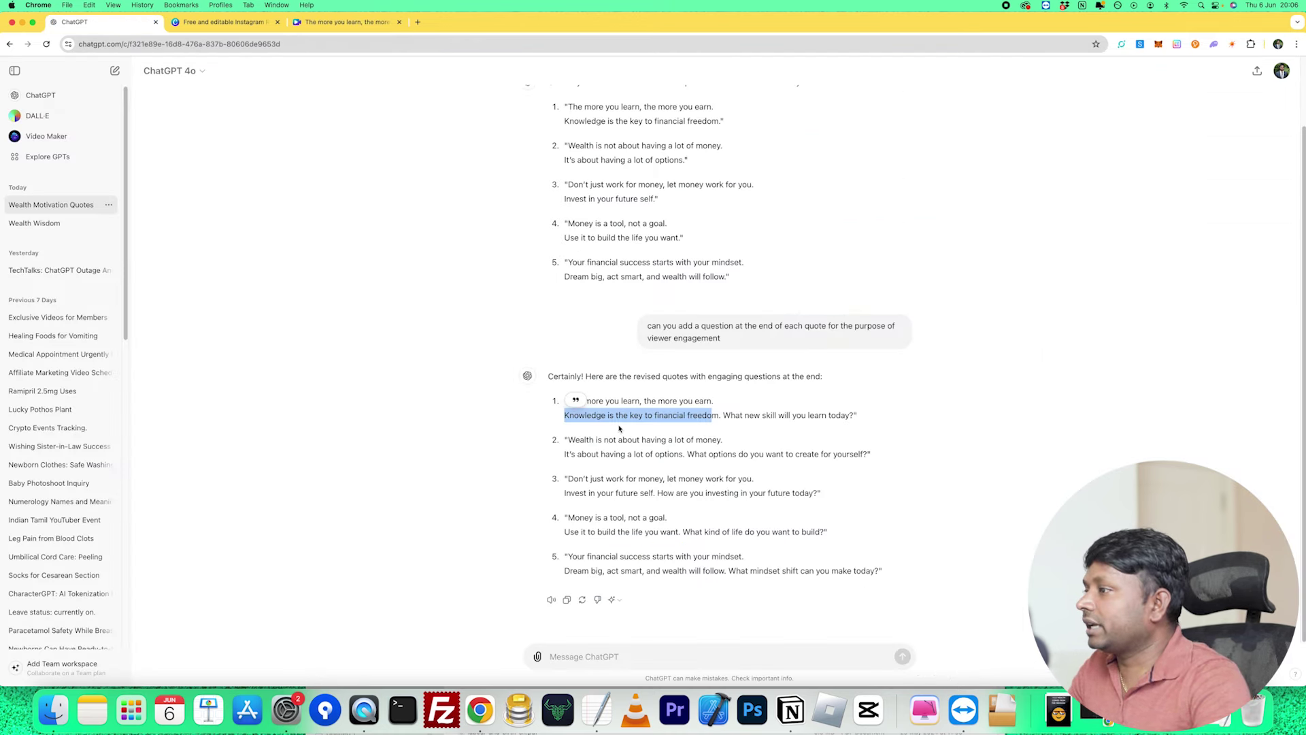
pyautogui.click(594, 430)
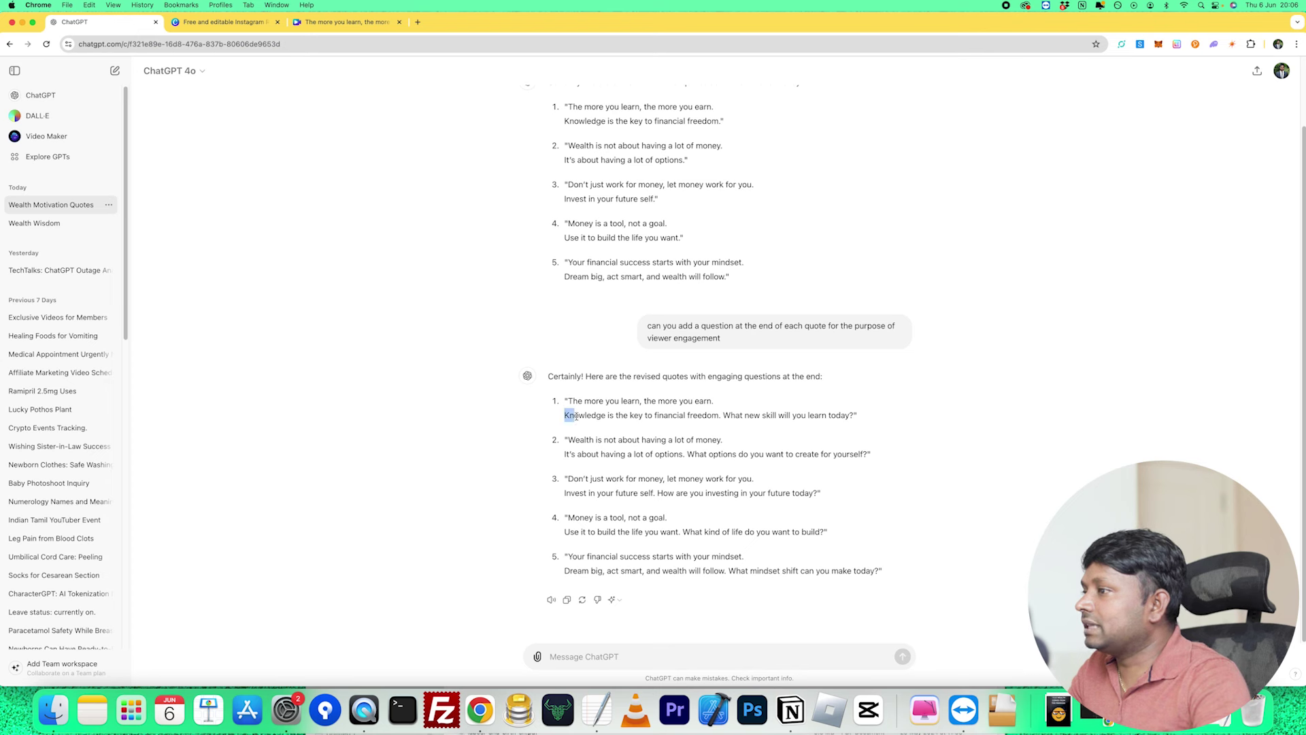
pyautogui.moveTo(575, 416); pyautogui.dragTo(682, 417)
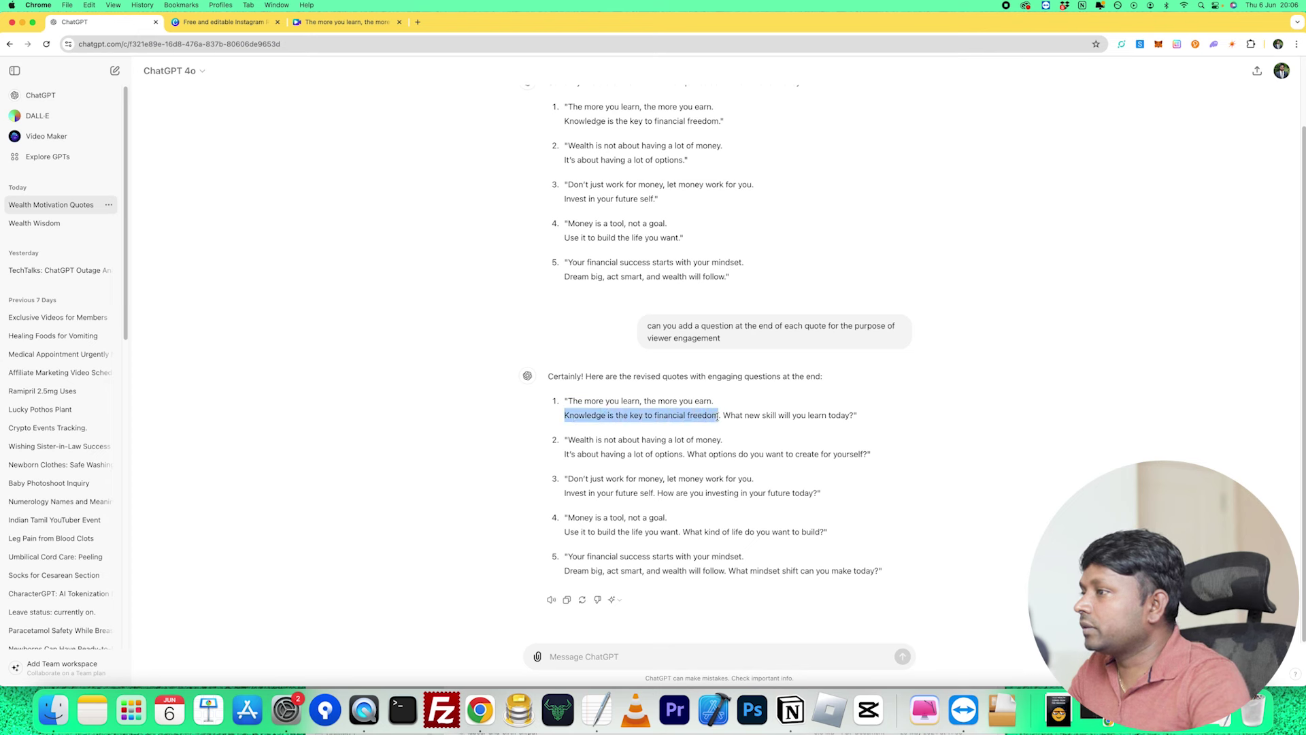
pyautogui.rightClick(709, 416)
pyautogui.click(749, 439)
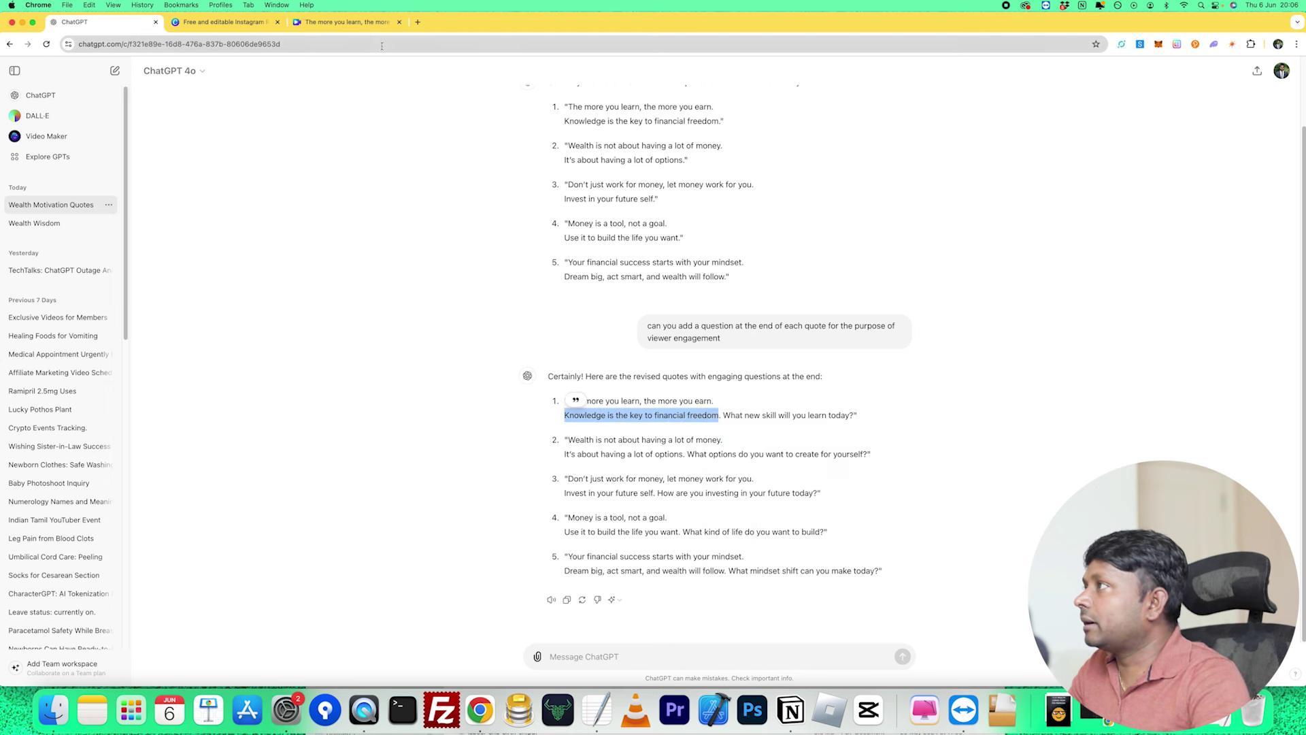
# Switch back to Canva and replace the second page's heading with the copied text "Knowledge is the key to financial freedom".
pyautogui.click(364, 23)
pyautogui.click(846, 219)
pyautogui.doubleClick(846, 219)
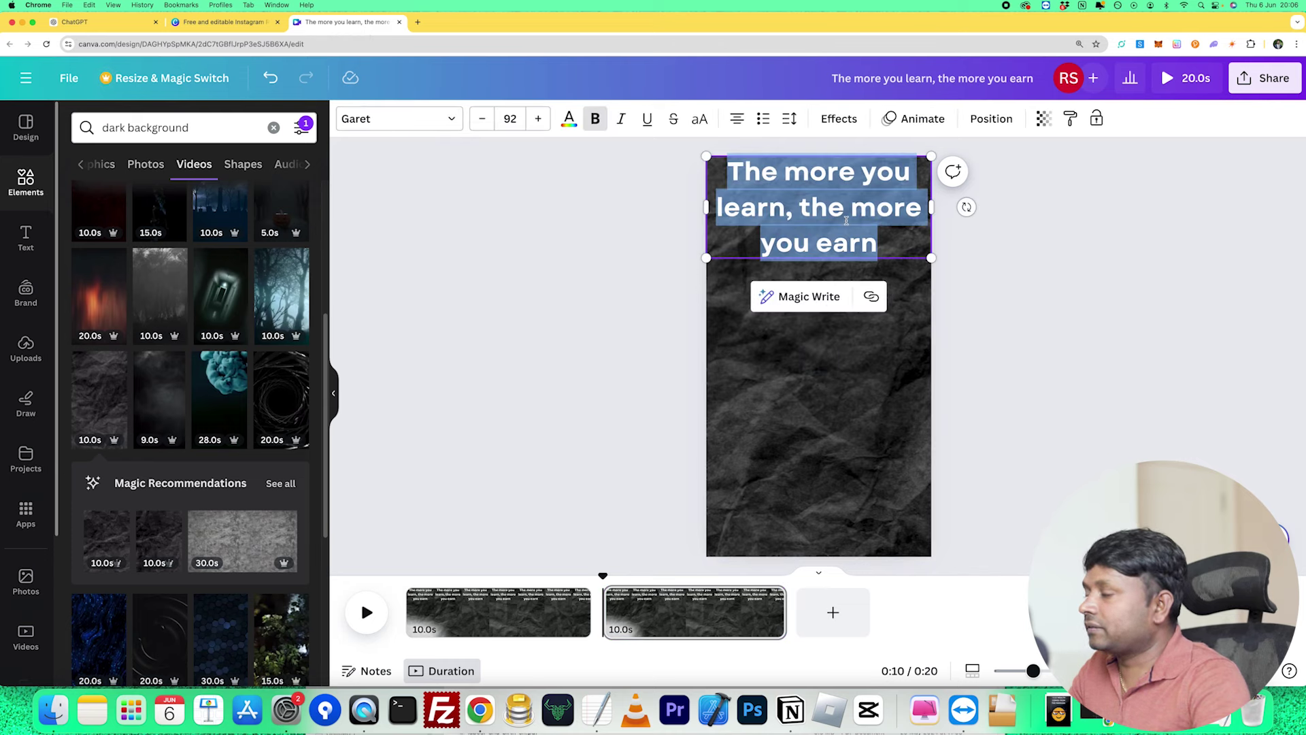
pyautogui.press('super+v')
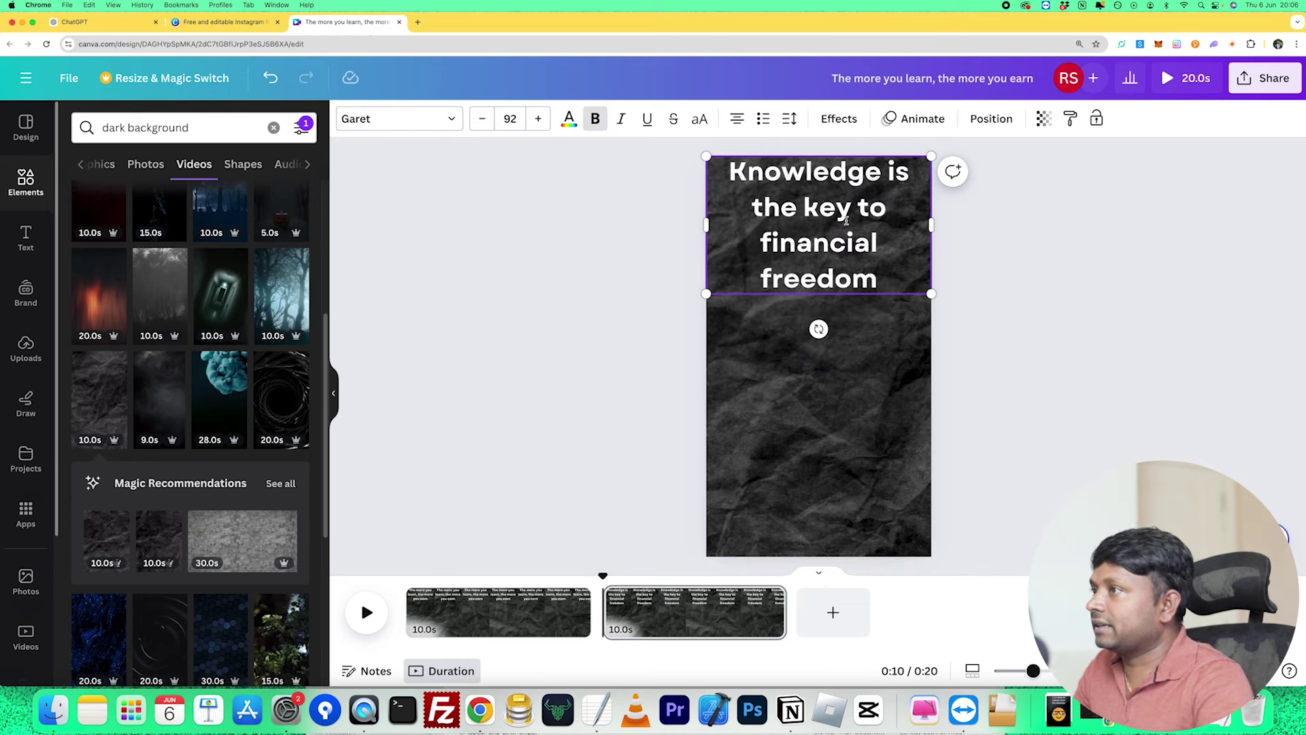
pyautogui.click(991, 359)
# Duplicate the second page, and copy the question "What new skill will you learn today?" from the first revised quote in ChatGPT.
pyautogui.click(532, 591)
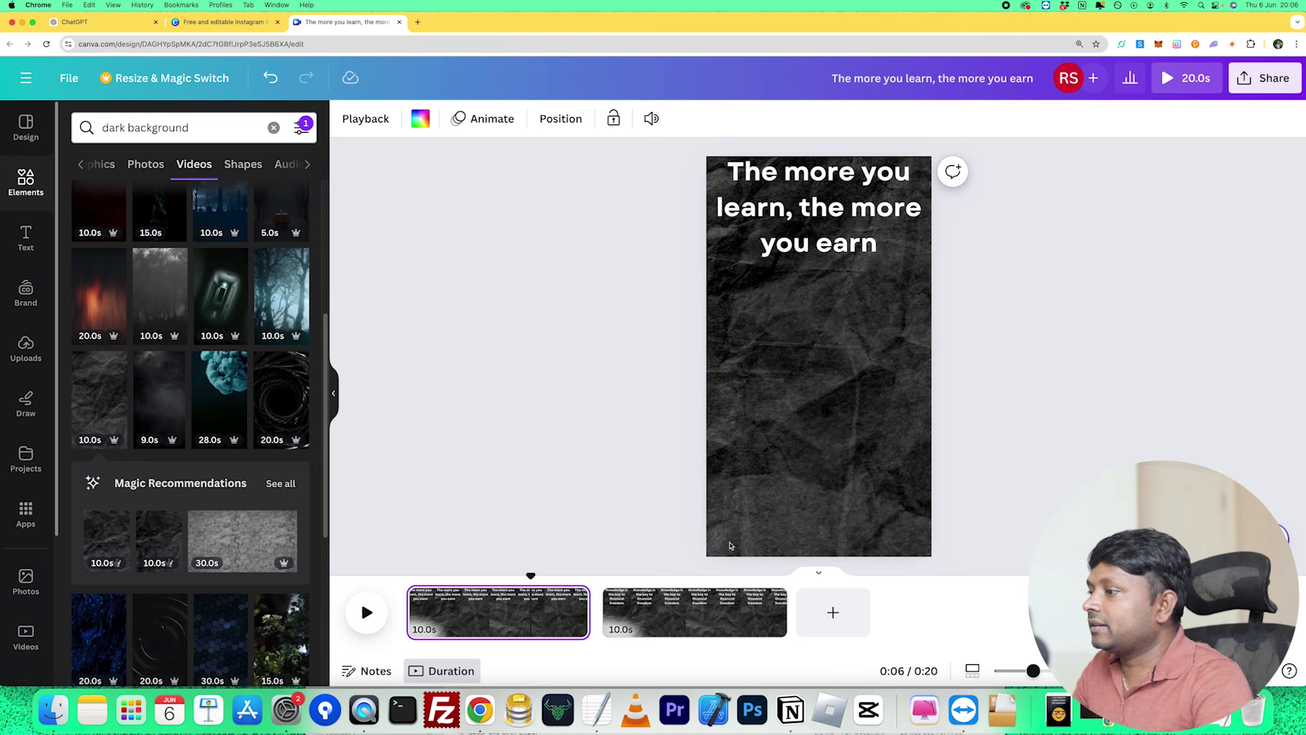
pyautogui.click(691, 606)
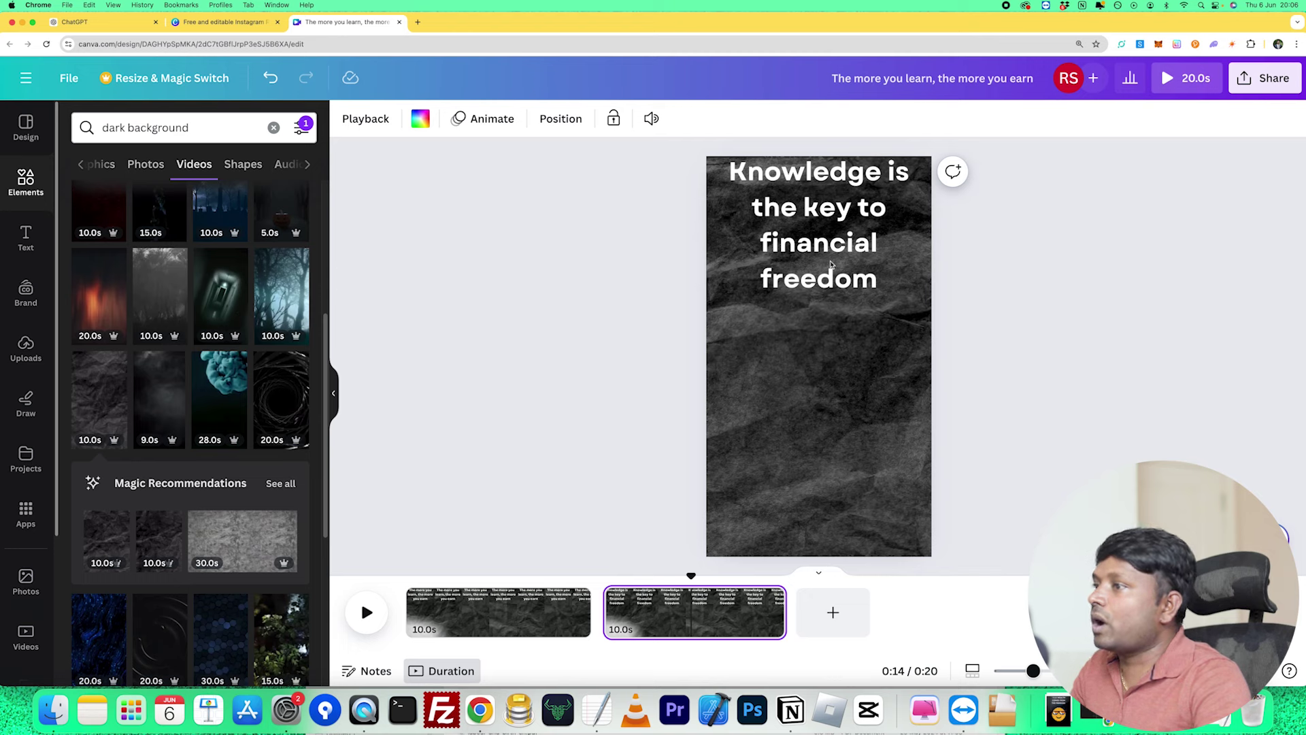
pyautogui.rightClick(722, 613)
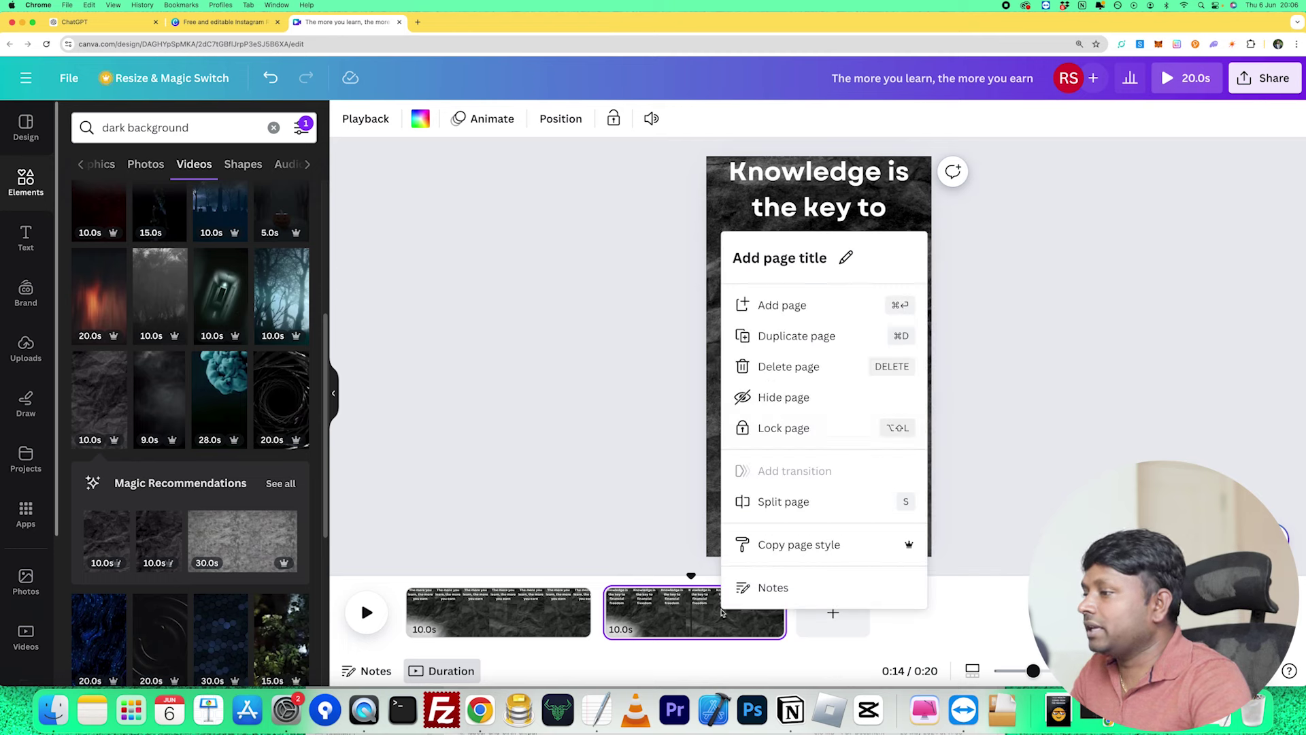
pyautogui.click(782, 335)
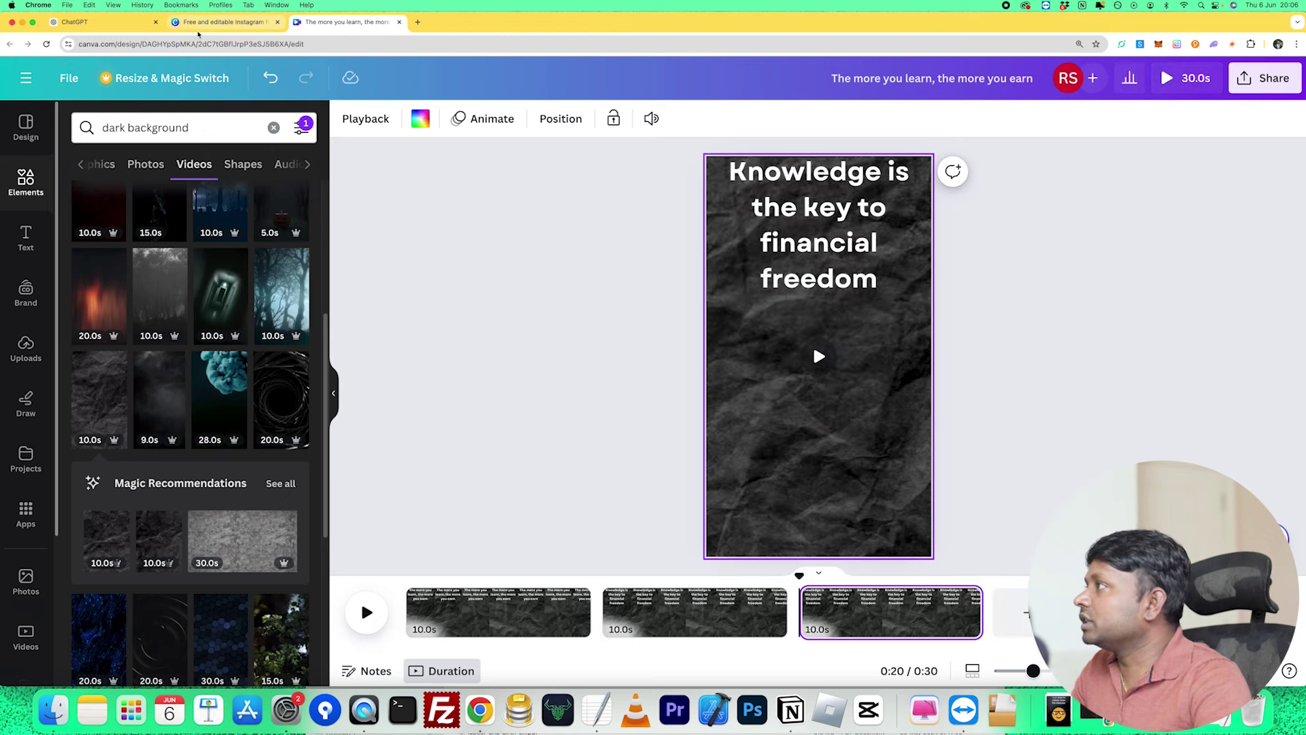
pyautogui.click(105, 23)
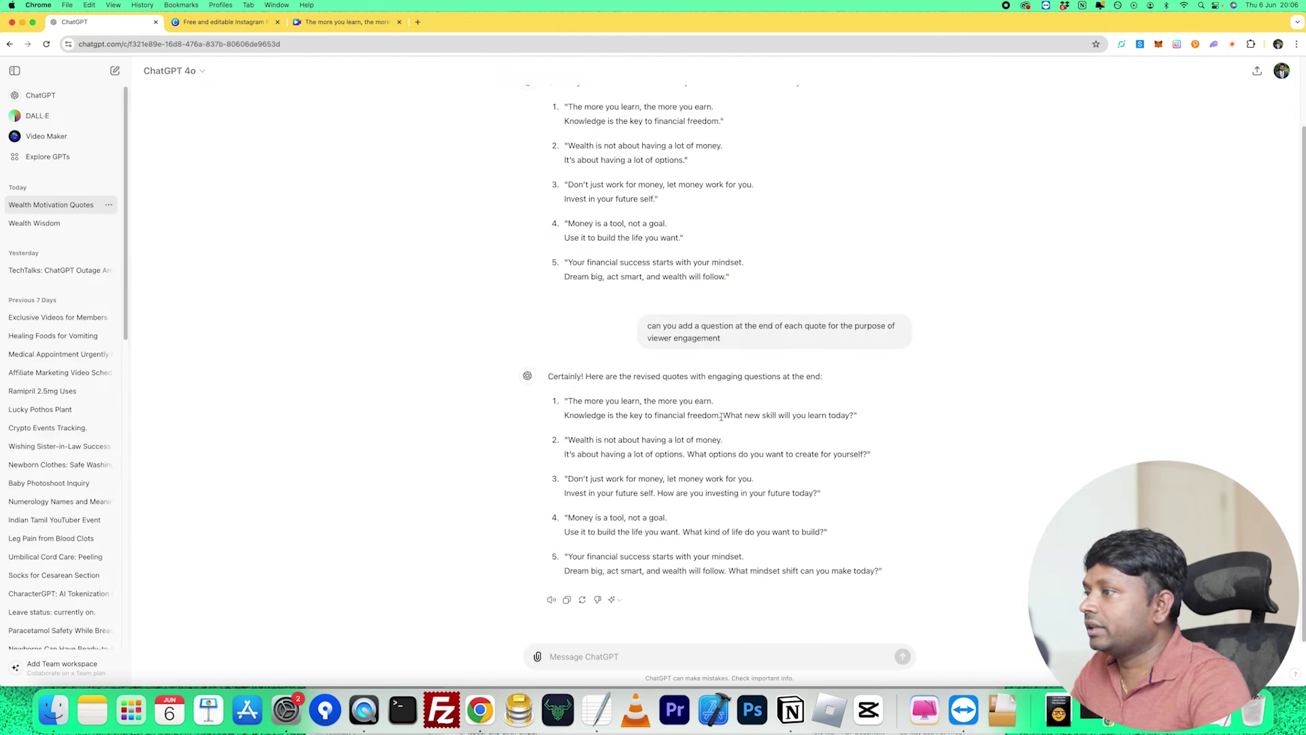
pyautogui.moveTo(753, 415); pyautogui.dragTo(852, 414)
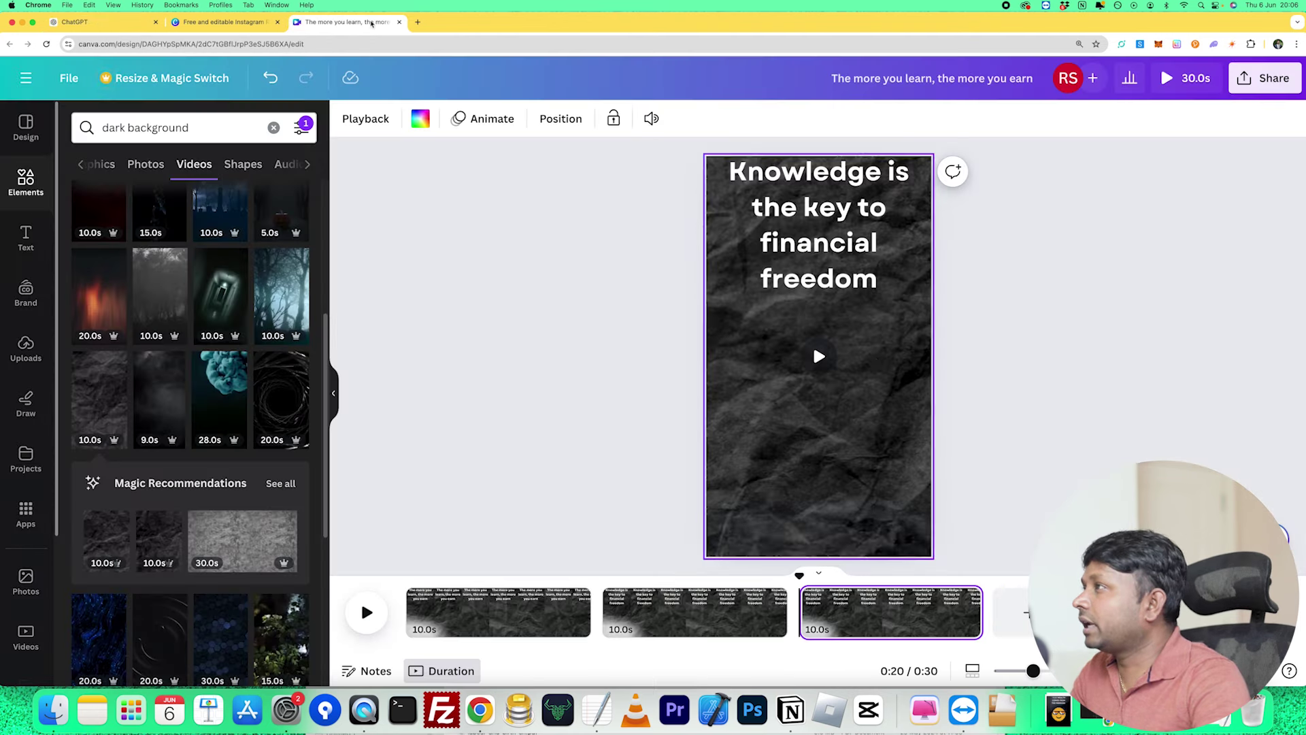
# Return to Canva and replace the third page's heading with the copied question "What new skill will you learn today?".
pyautogui.click(371, 22)
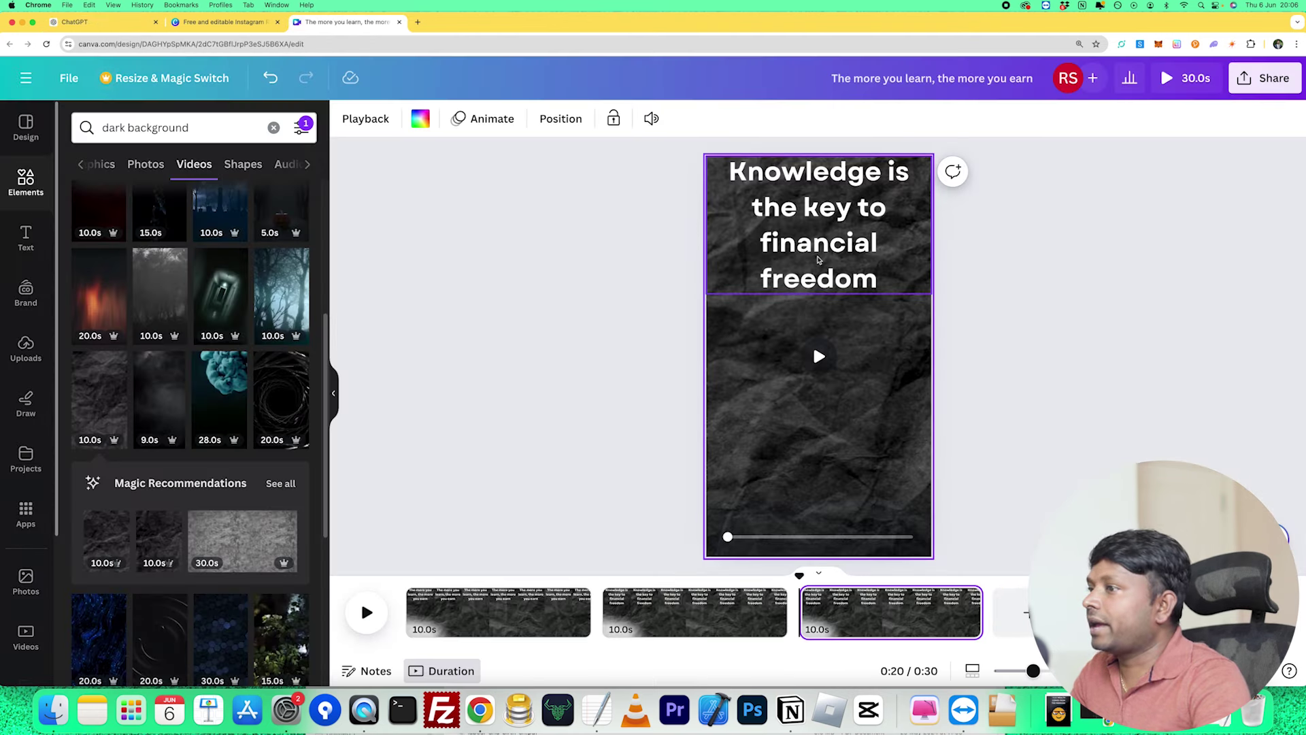
pyautogui.doubleClick(819, 286)
pyautogui.press('super+v')
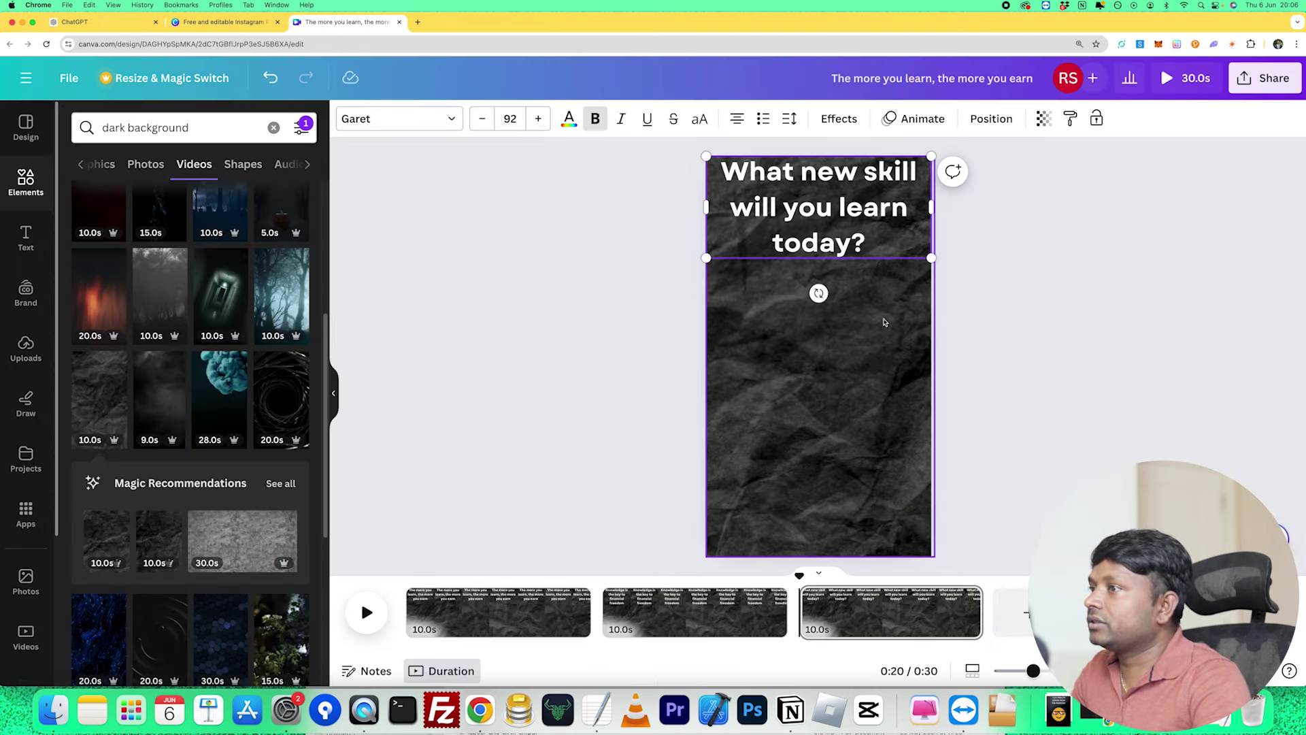
pyautogui.click(1009, 378)
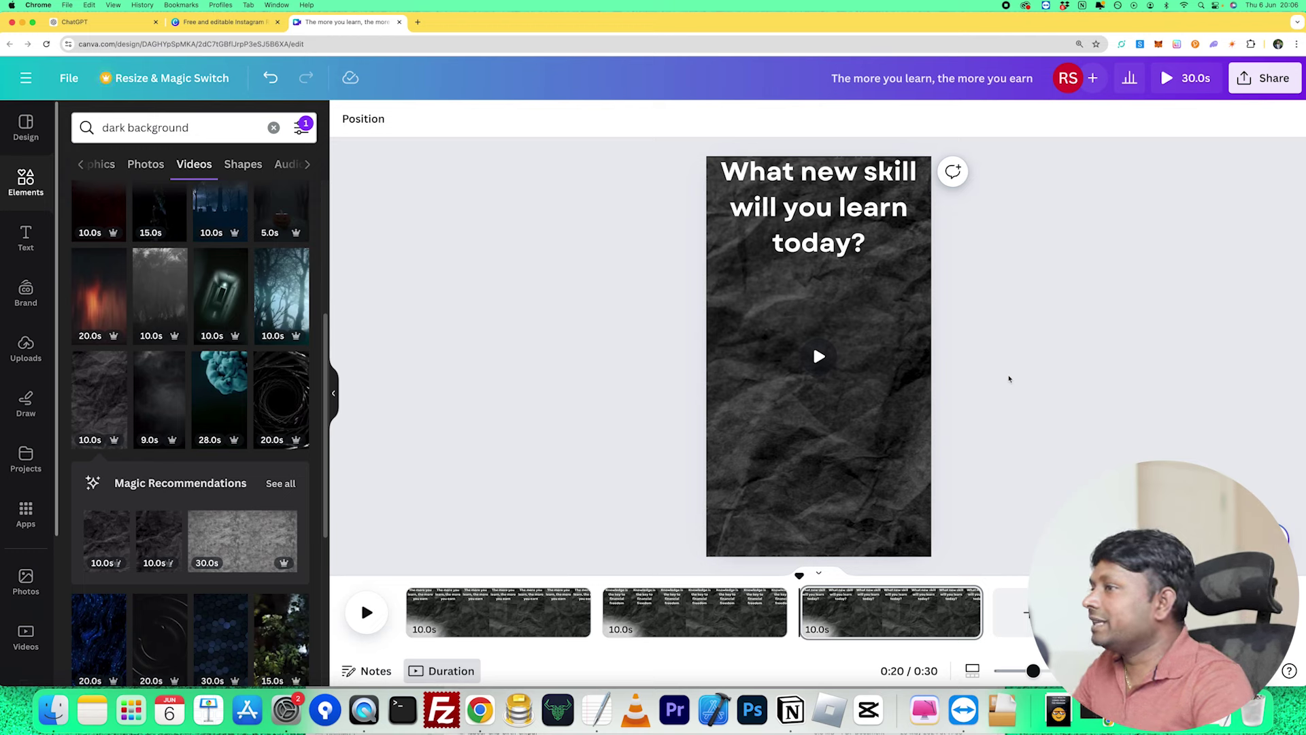
pyautogui.moveTo(744, 527)
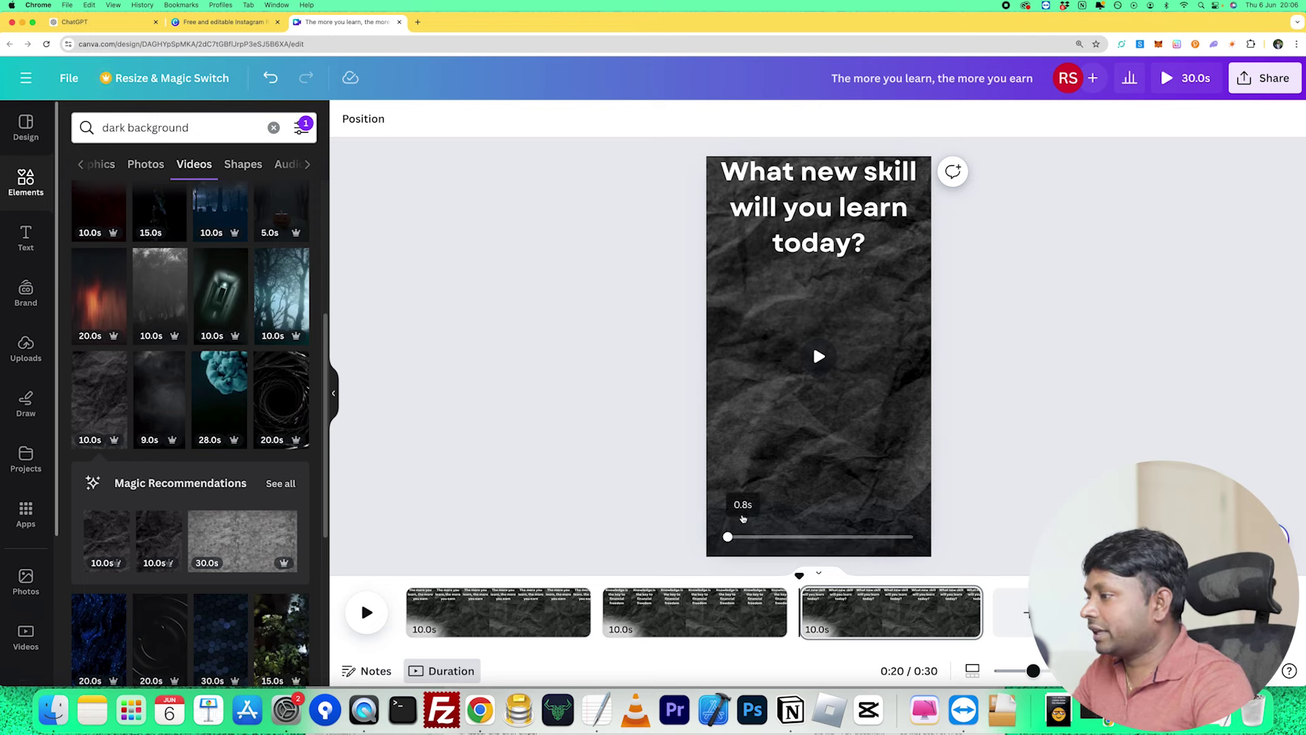
# Apply the Typewriter text animation to the heading on the first page.
pyautogui.click(538, 607)
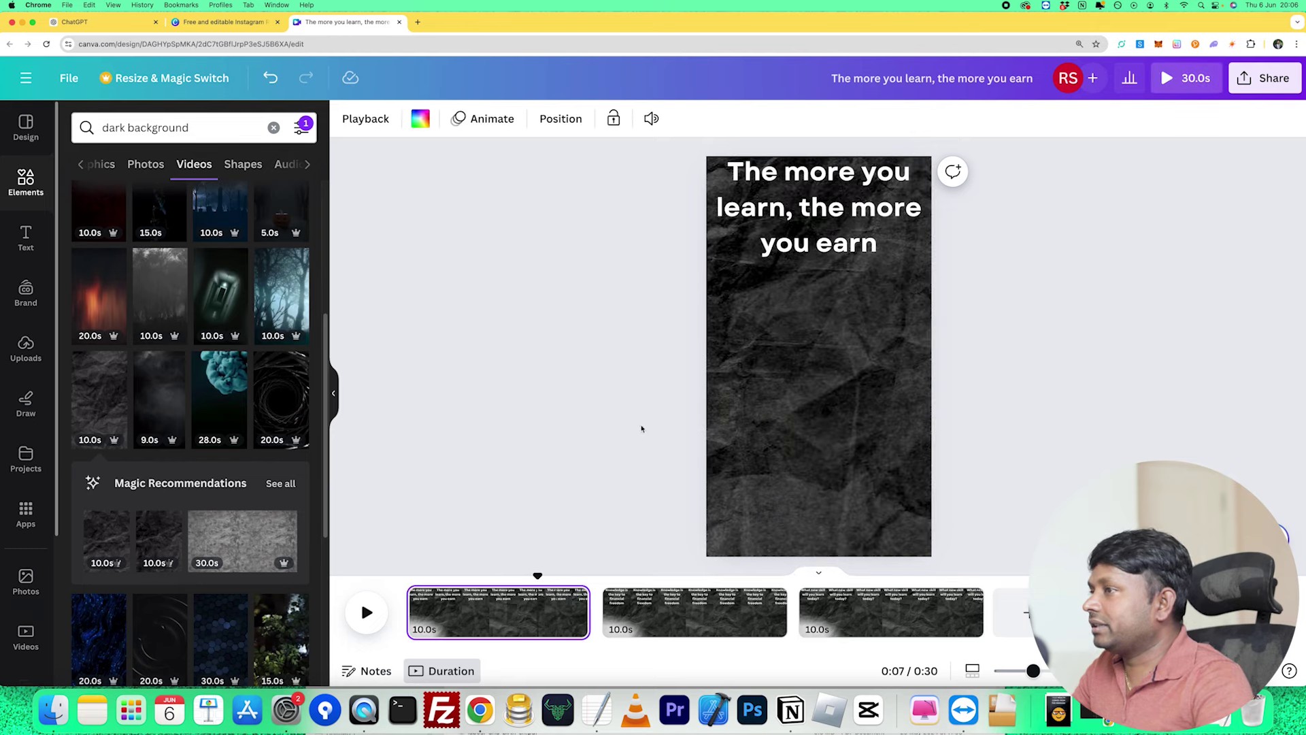
pyautogui.click(801, 213)
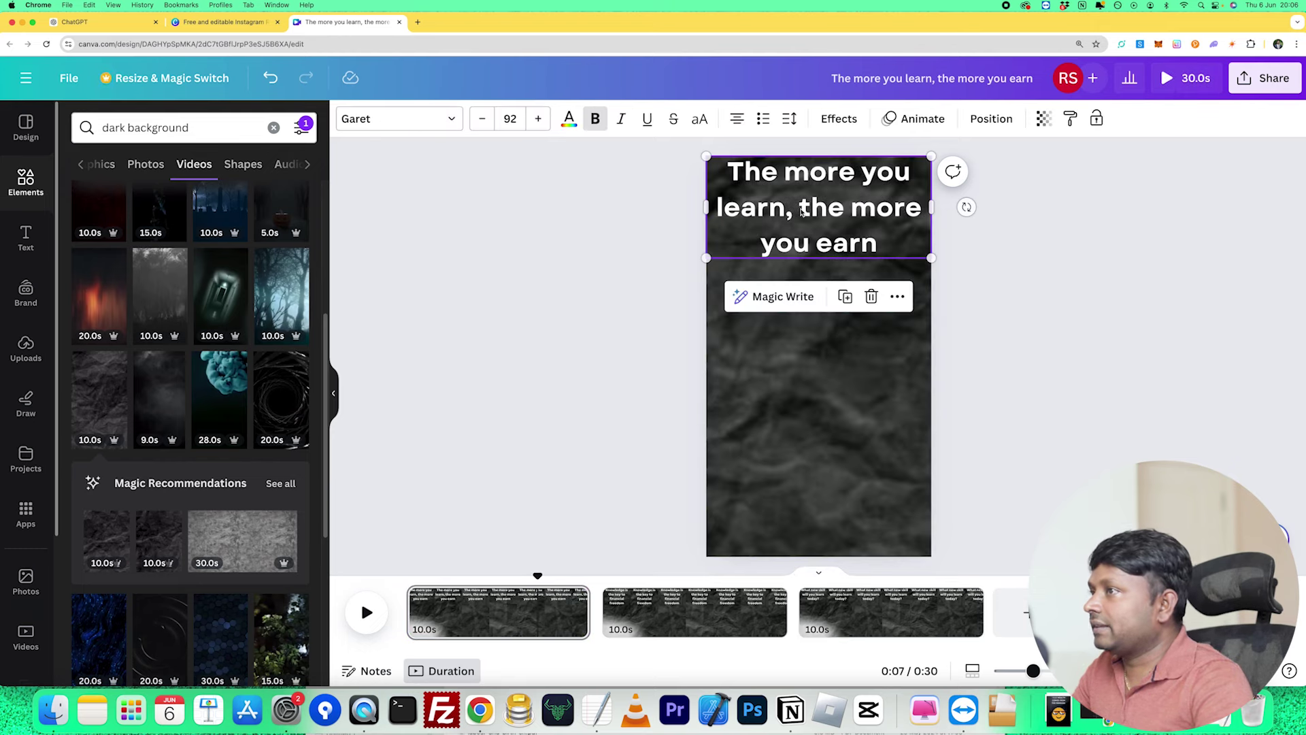
pyautogui.click(924, 122)
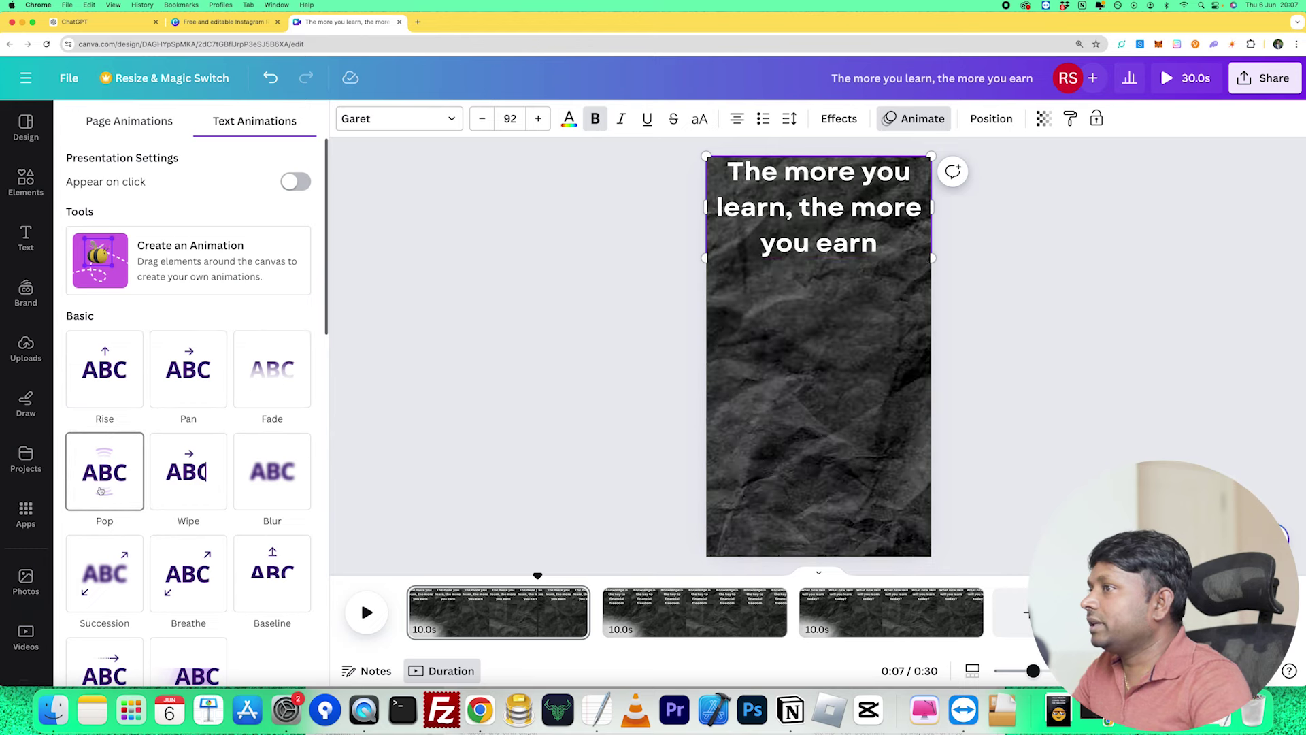
pyautogui.scroll(-10, 101, 491)
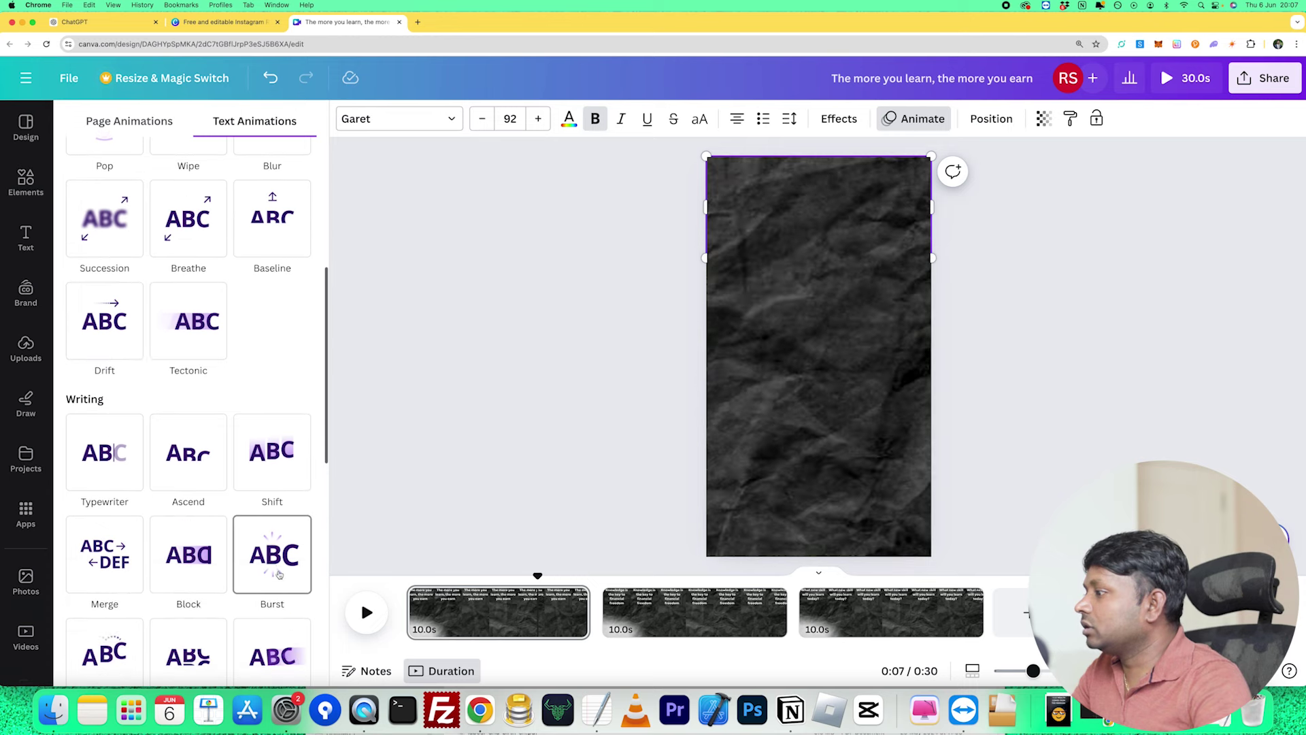
pyautogui.click(107, 457)
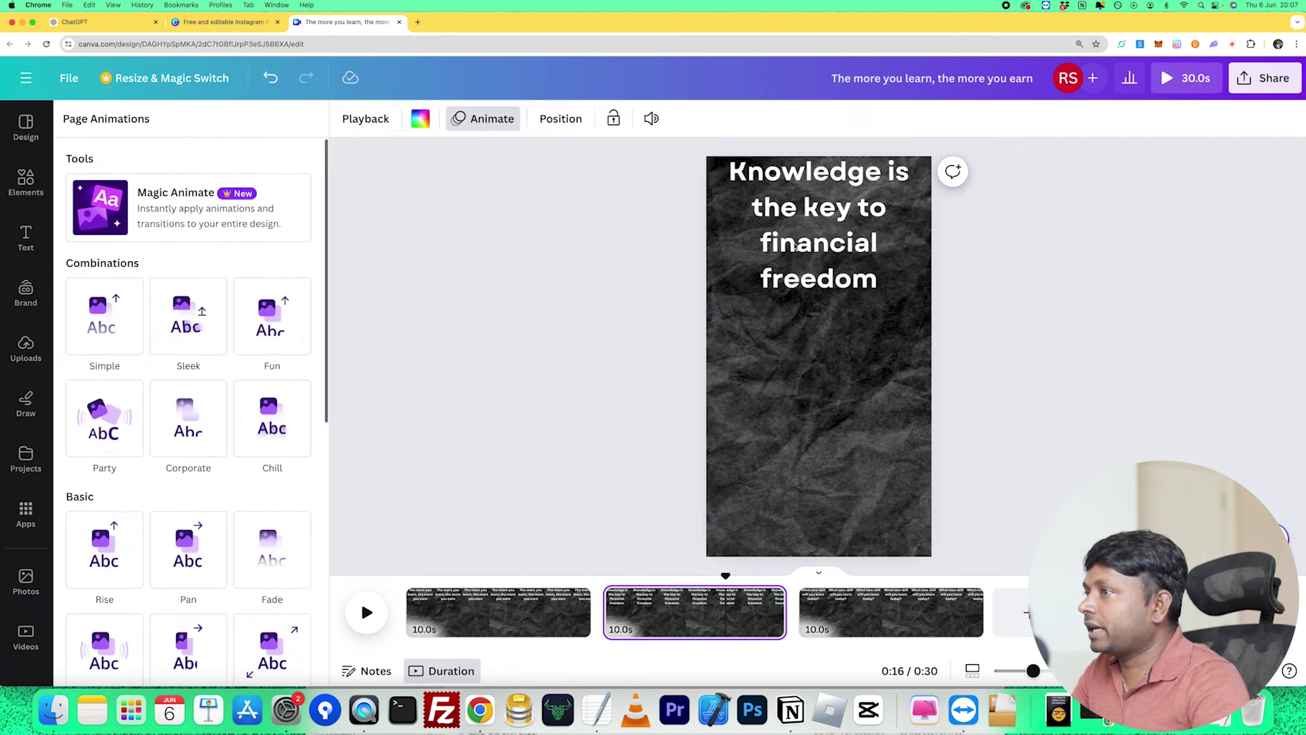
# Apply the Blur text animation to the heading "Knowledge is the key to financial freedom" on the second page.
pyautogui.click(796, 246)
pyautogui.scroll(-2, 213, 464)
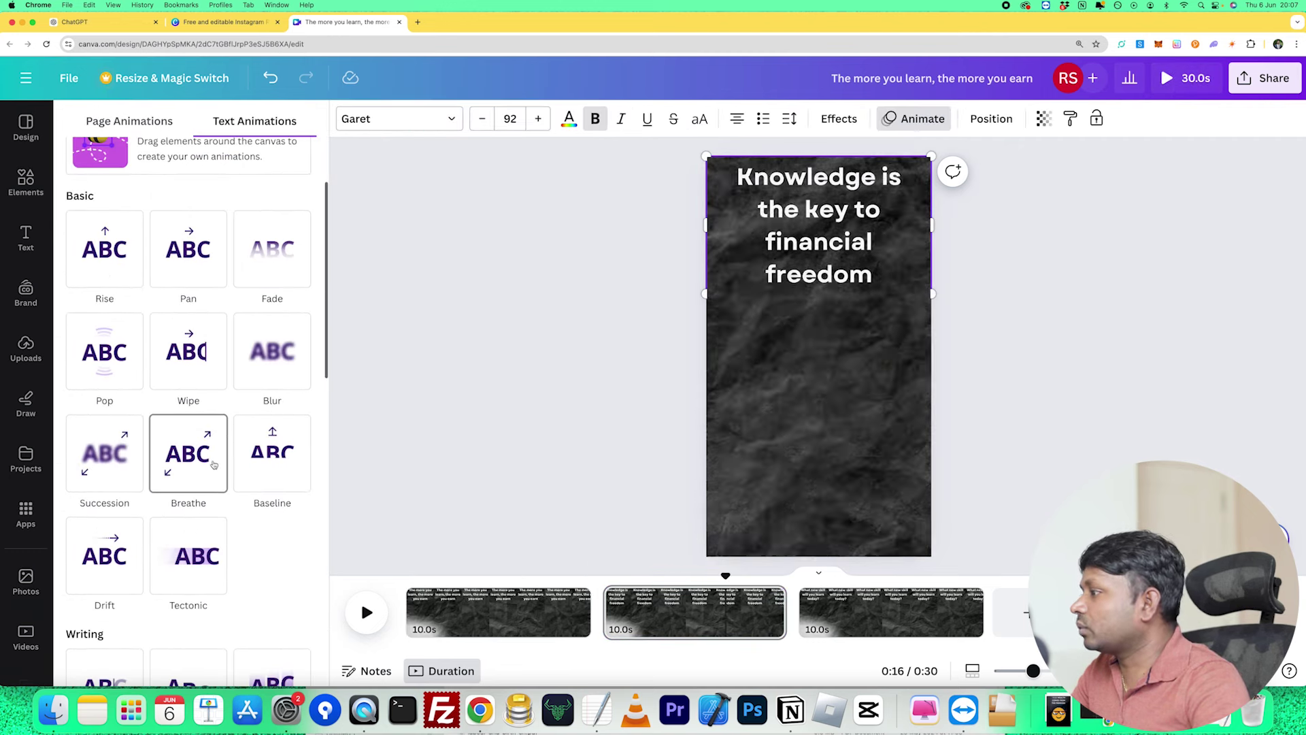
pyautogui.click(274, 367)
# Apply the Block text animation to the heading "What new skill will you learn today?" on the third page.
pyautogui.click(806, 606)
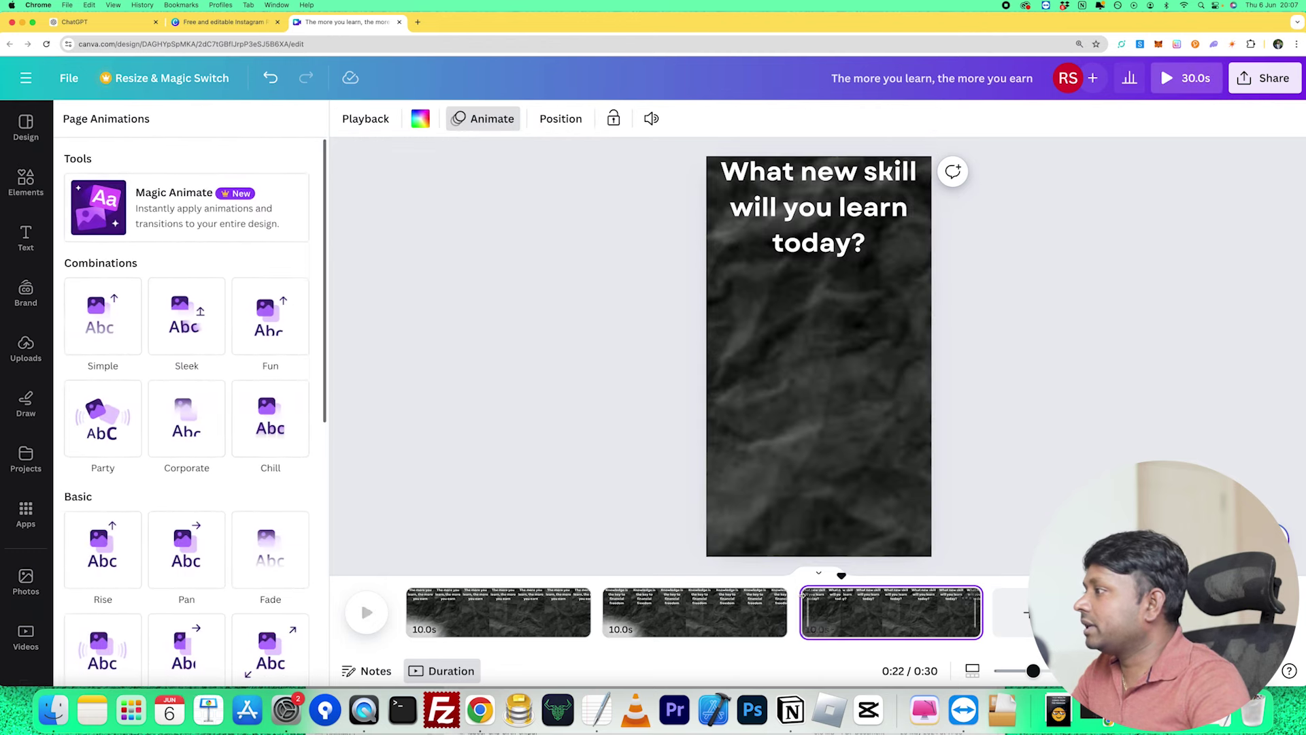
pyautogui.scroll(-3, 225, 467)
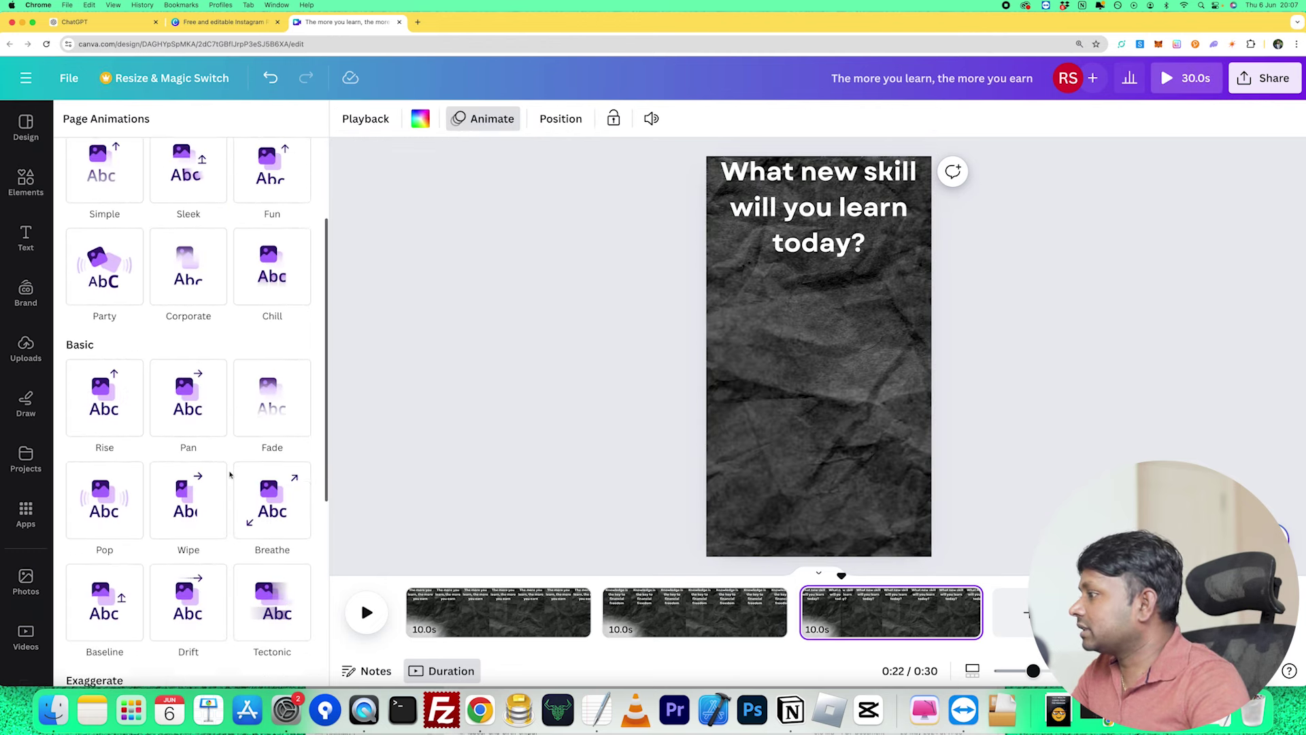
pyautogui.click(847, 214)
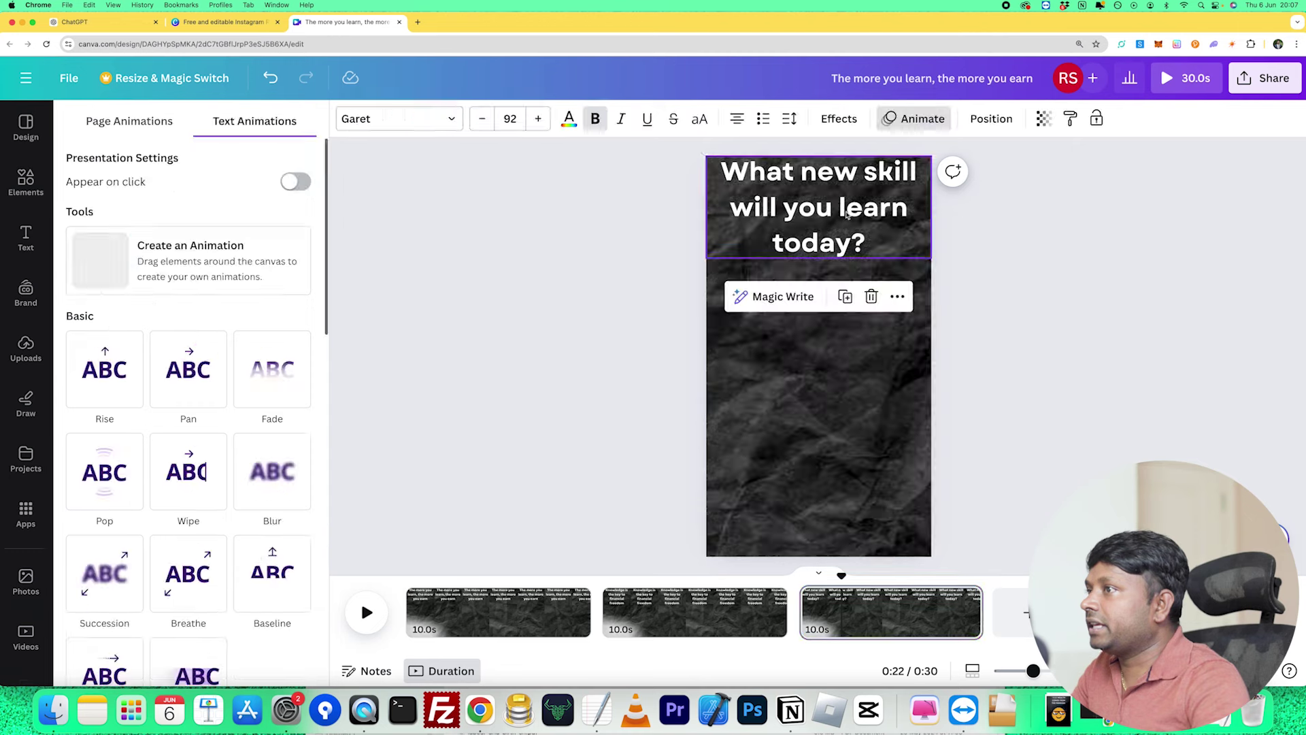
pyautogui.scroll(-5, 187, 436)
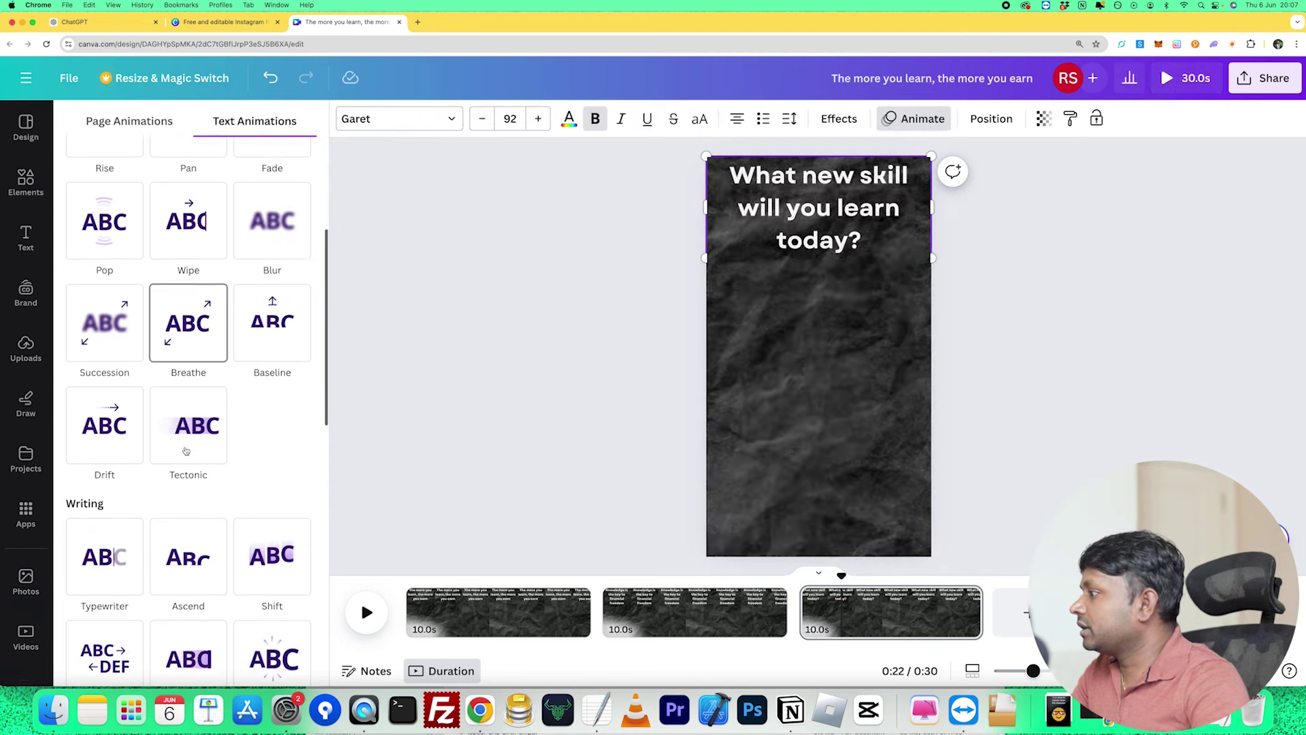
pyautogui.scroll(-4, 186, 451)
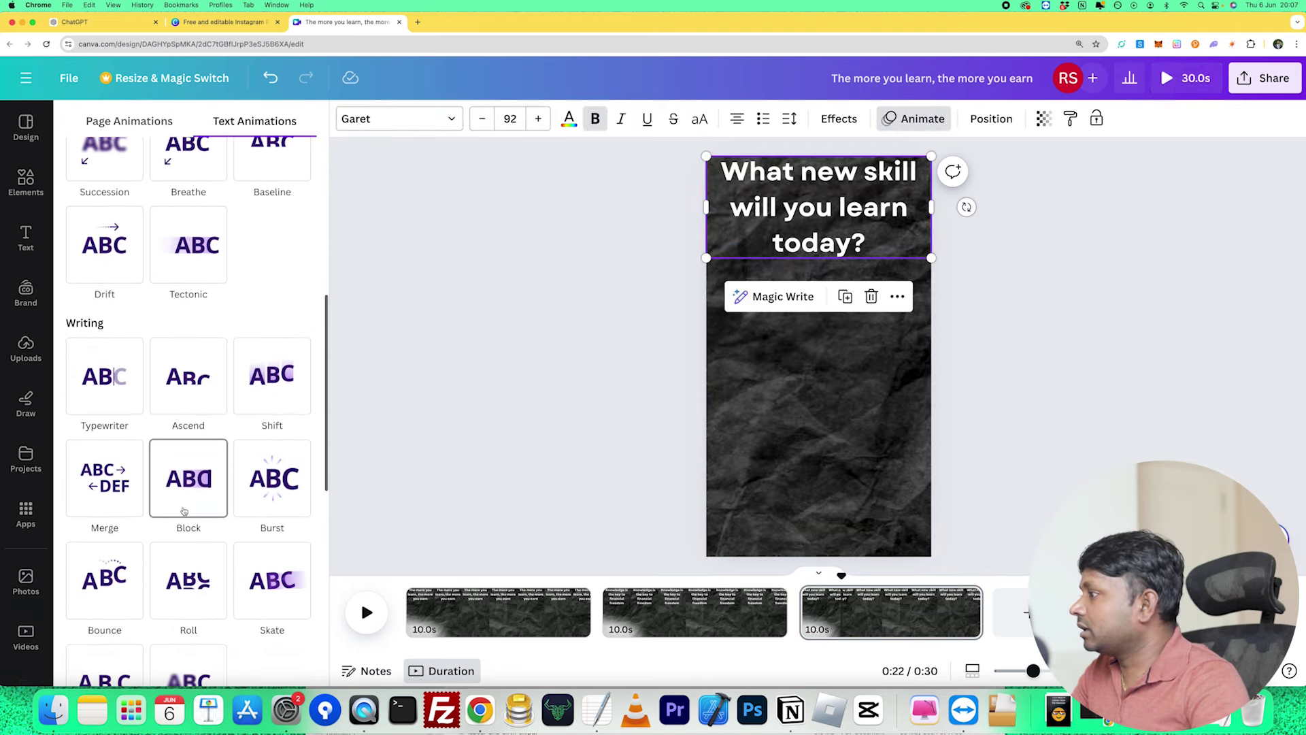
pyautogui.click(187, 502)
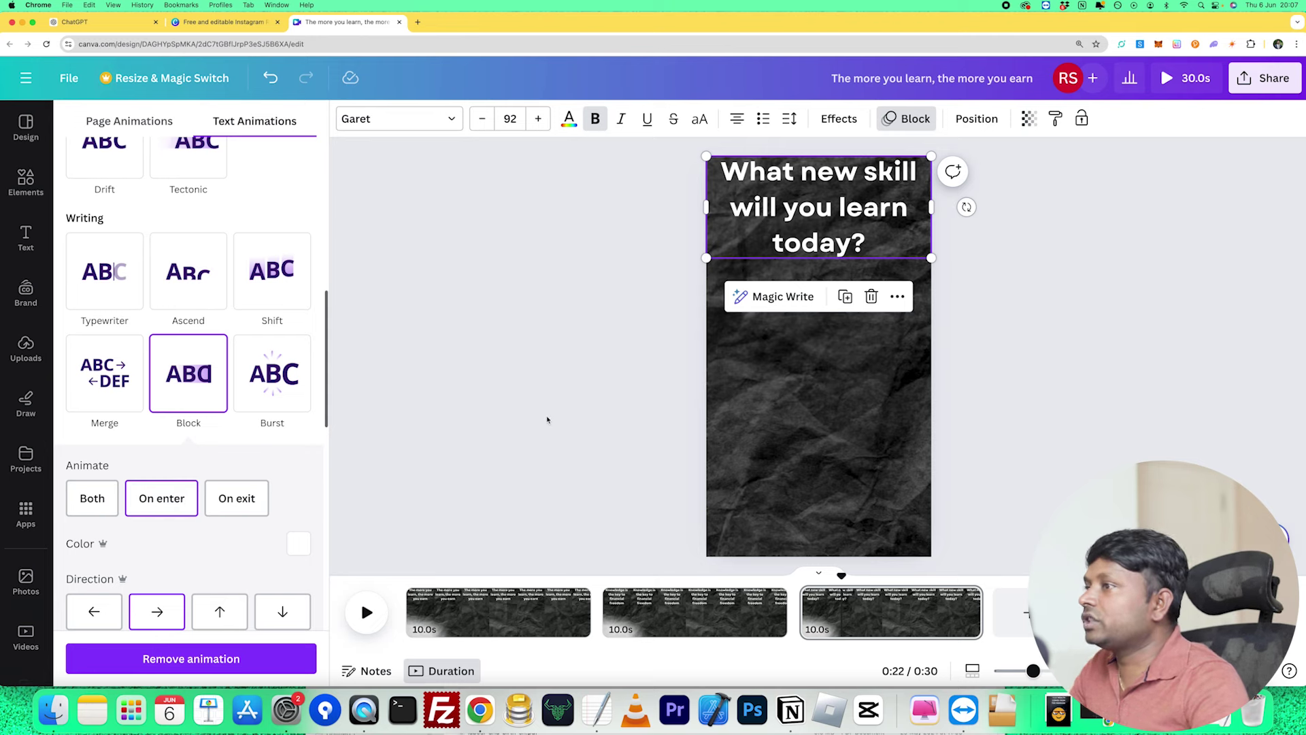
pyautogui.press('Escape')
pyautogui.click(573, 419)
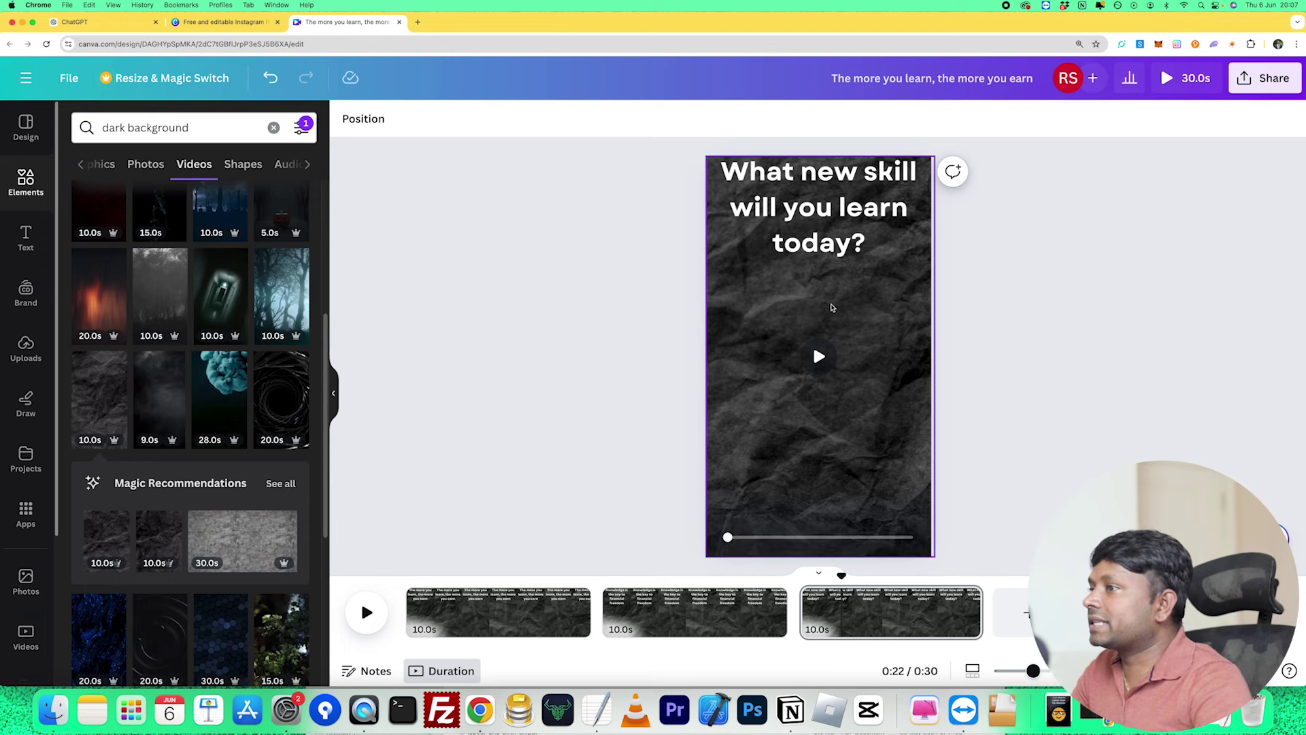
# Go to the first page, search the elements for "learn" and show all matching graphics.
pyautogui.click(530, 602)
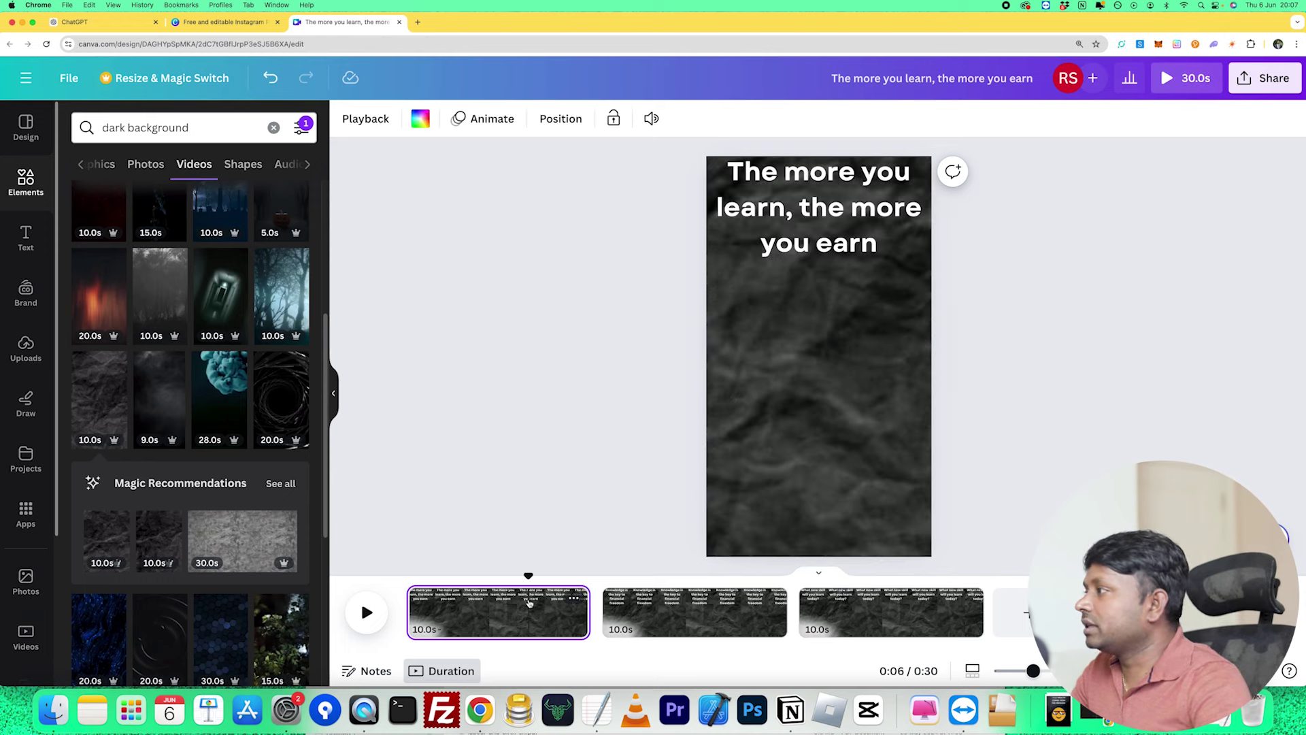
pyautogui.click(25, 189)
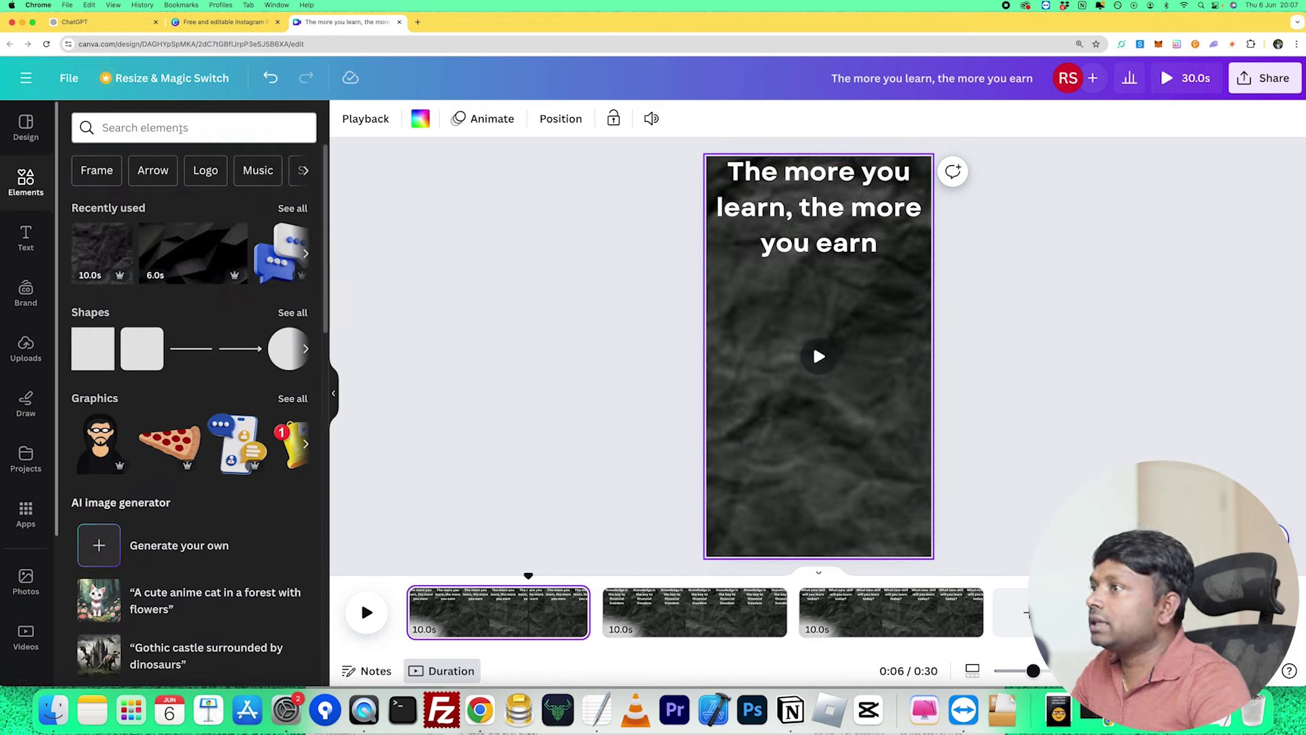
pyautogui.click(181, 128)
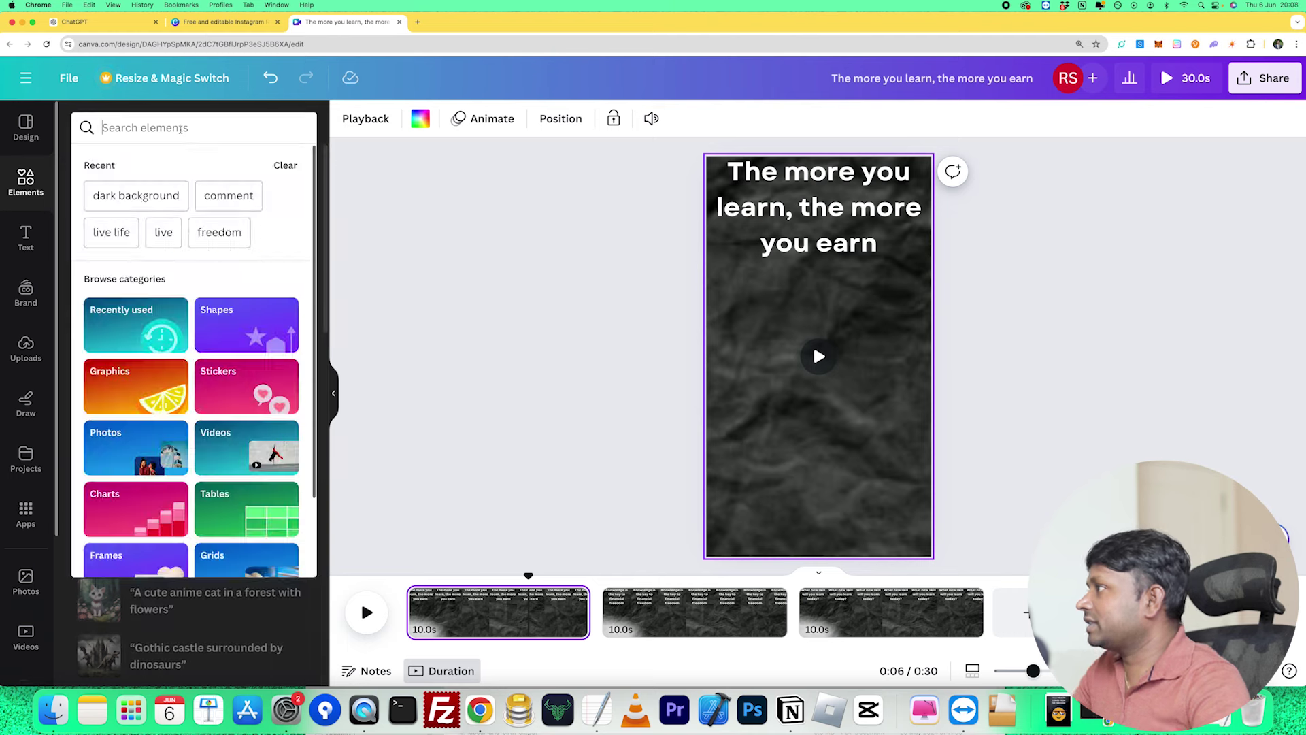
pyautogui.write('learn')
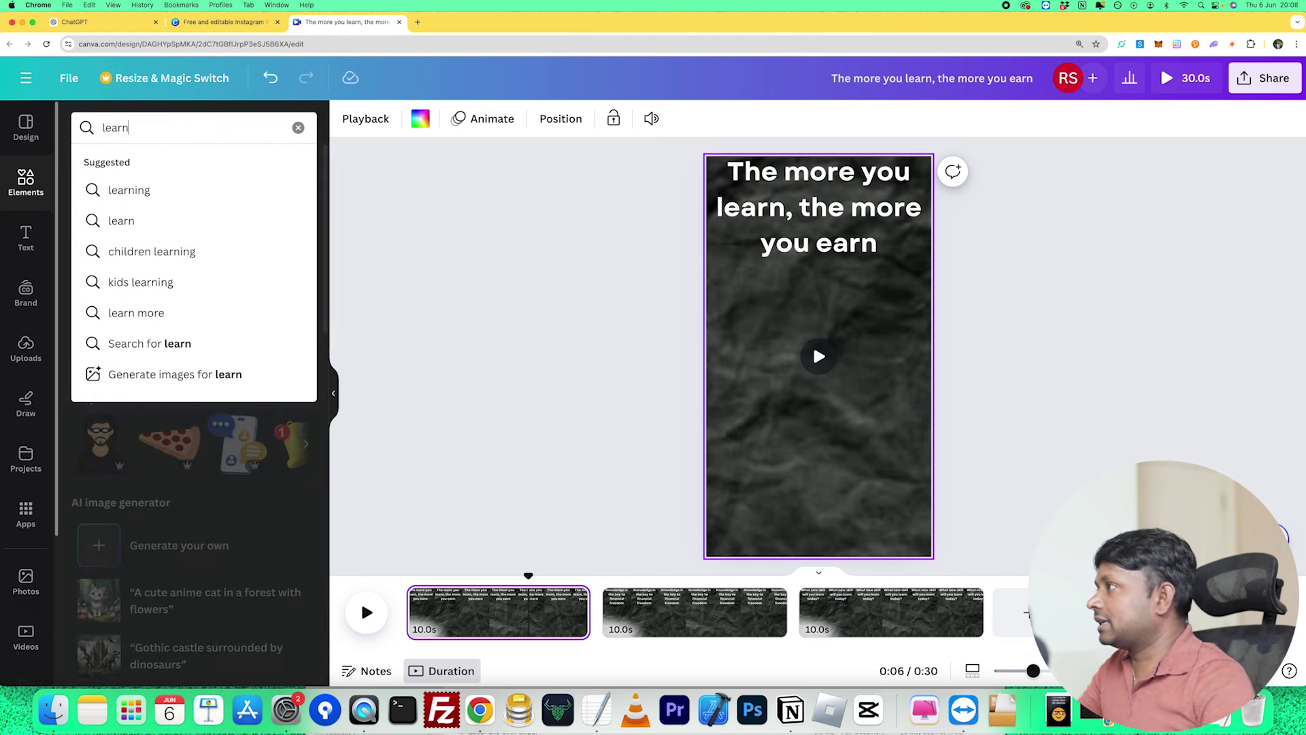
pyautogui.press('Return')
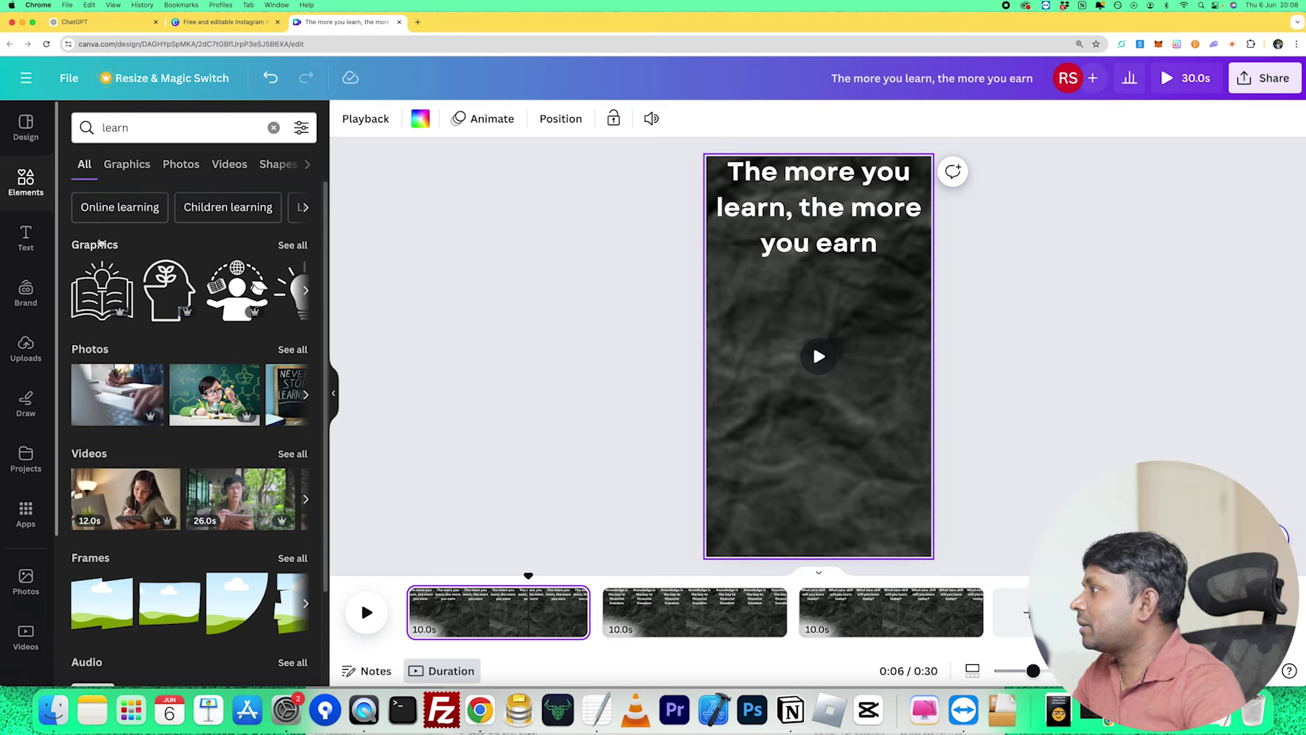
pyautogui.click(293, 246)
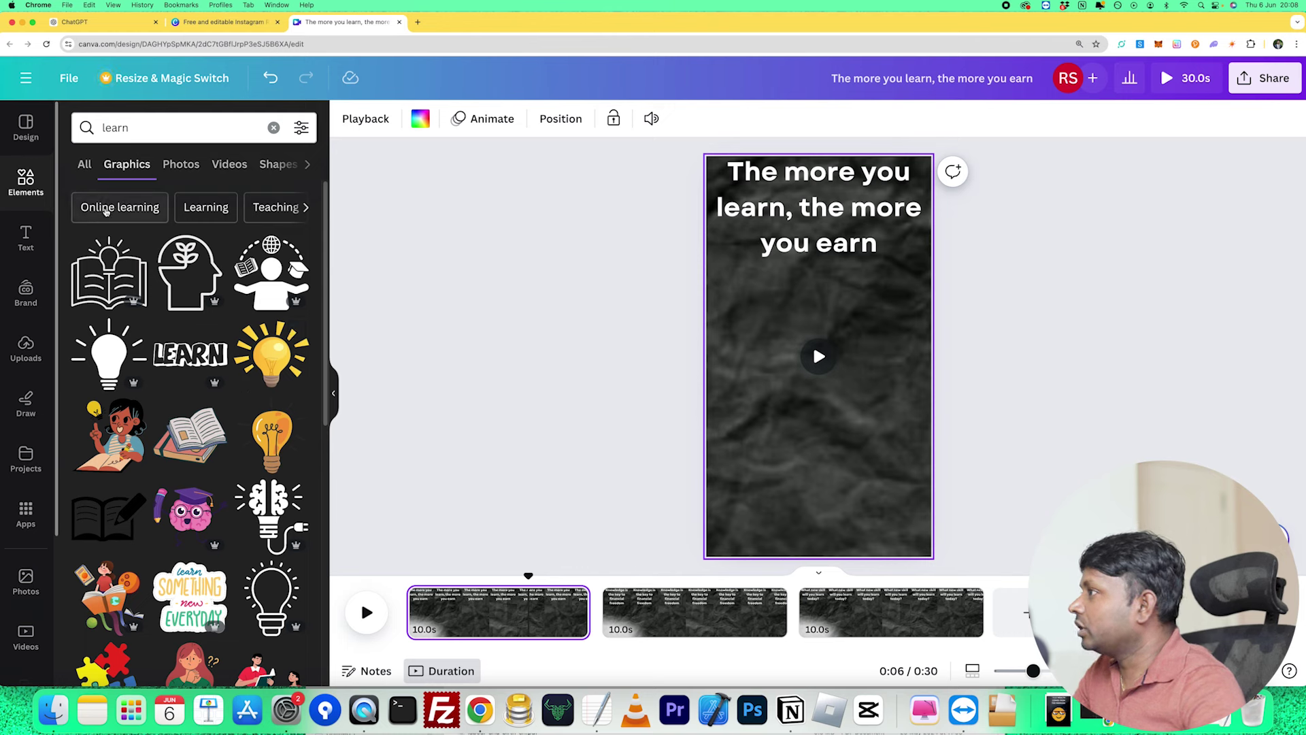
# Try the photo of a man with a laptop and open book below the first page's heading, and delete it.
pyautogui.click(181, 164)
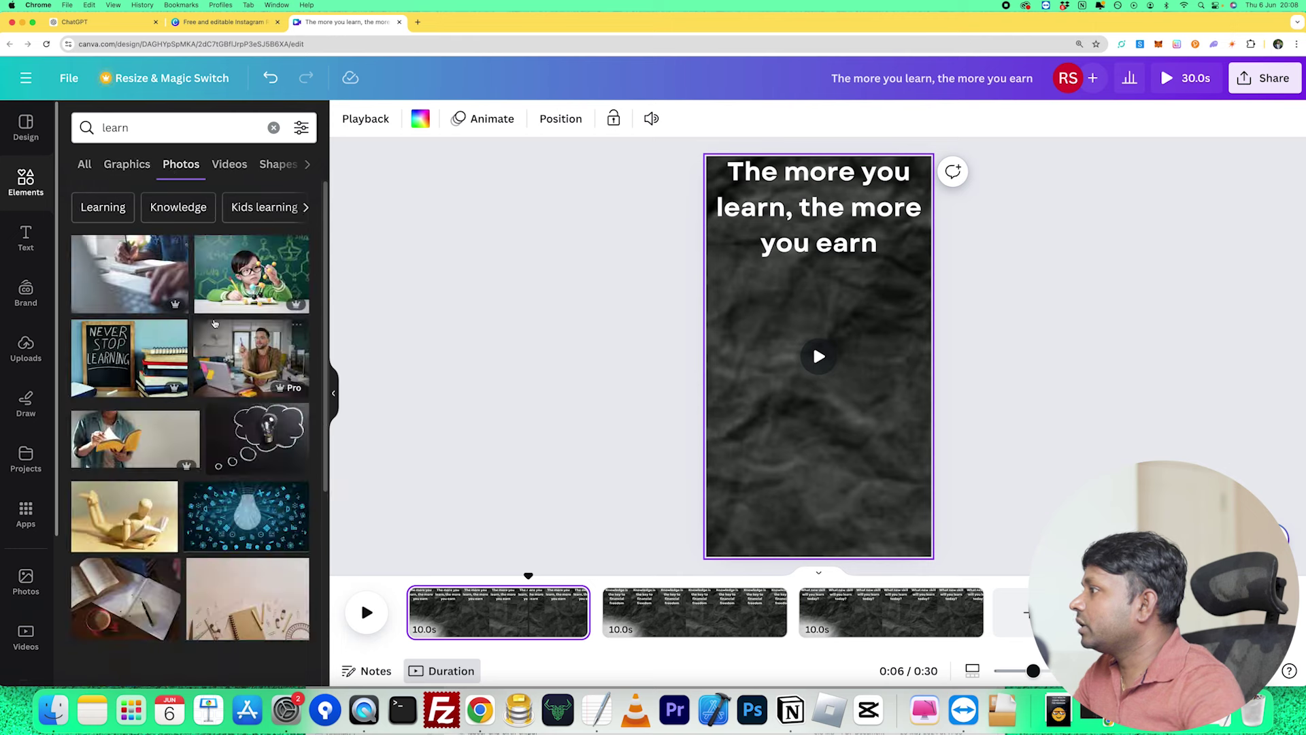
pyautogui.click(238, 359)
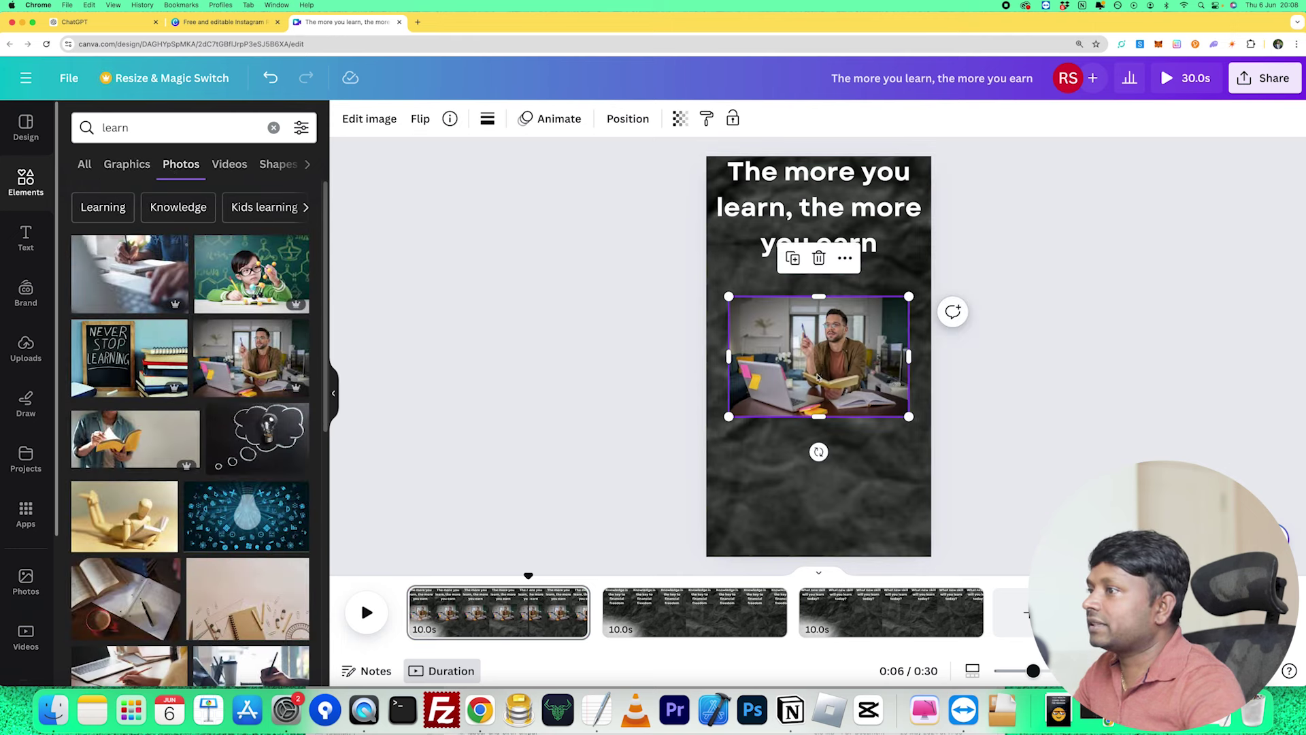
pyautogui.moveTo(820, 360); pyautogui.dragTo(812, 395)
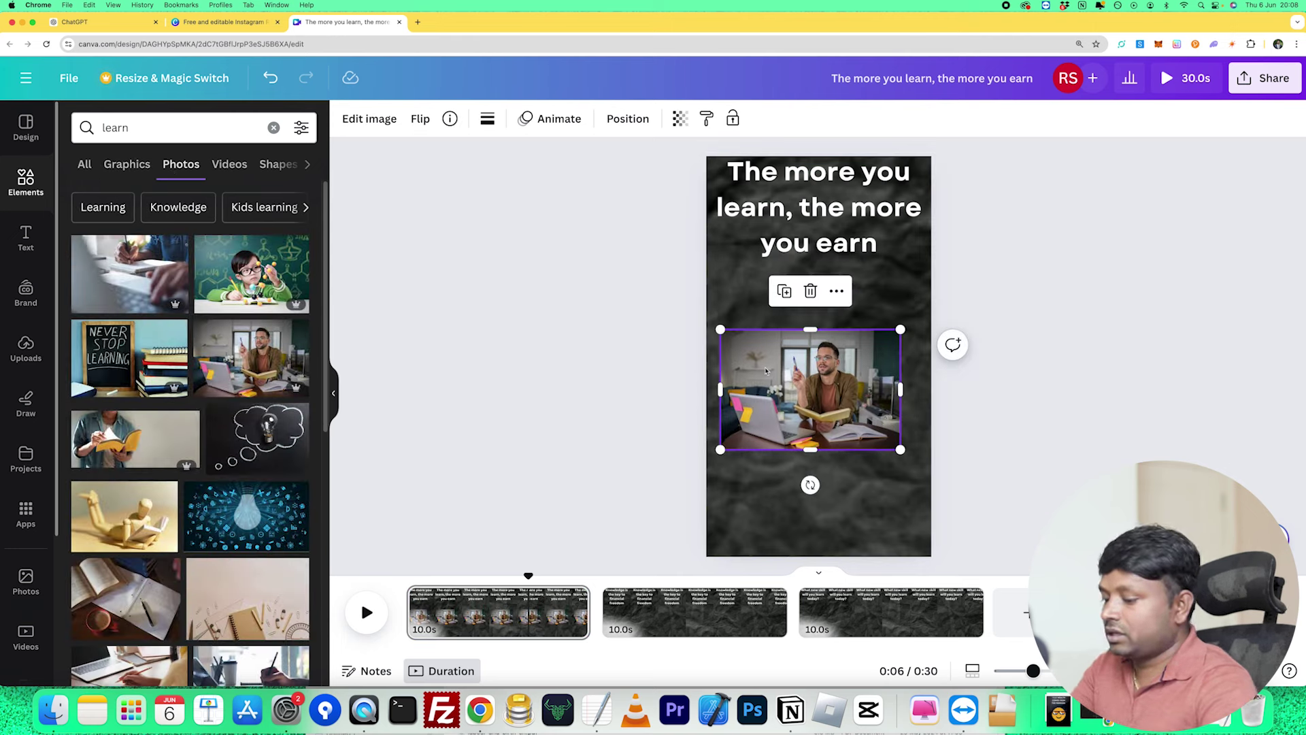
pyautogui.press('Delete')
# Try the pink brain graphic with graduation cap and pencil below the first page's heading, and delete it.
pyautogui.click(127, 164)
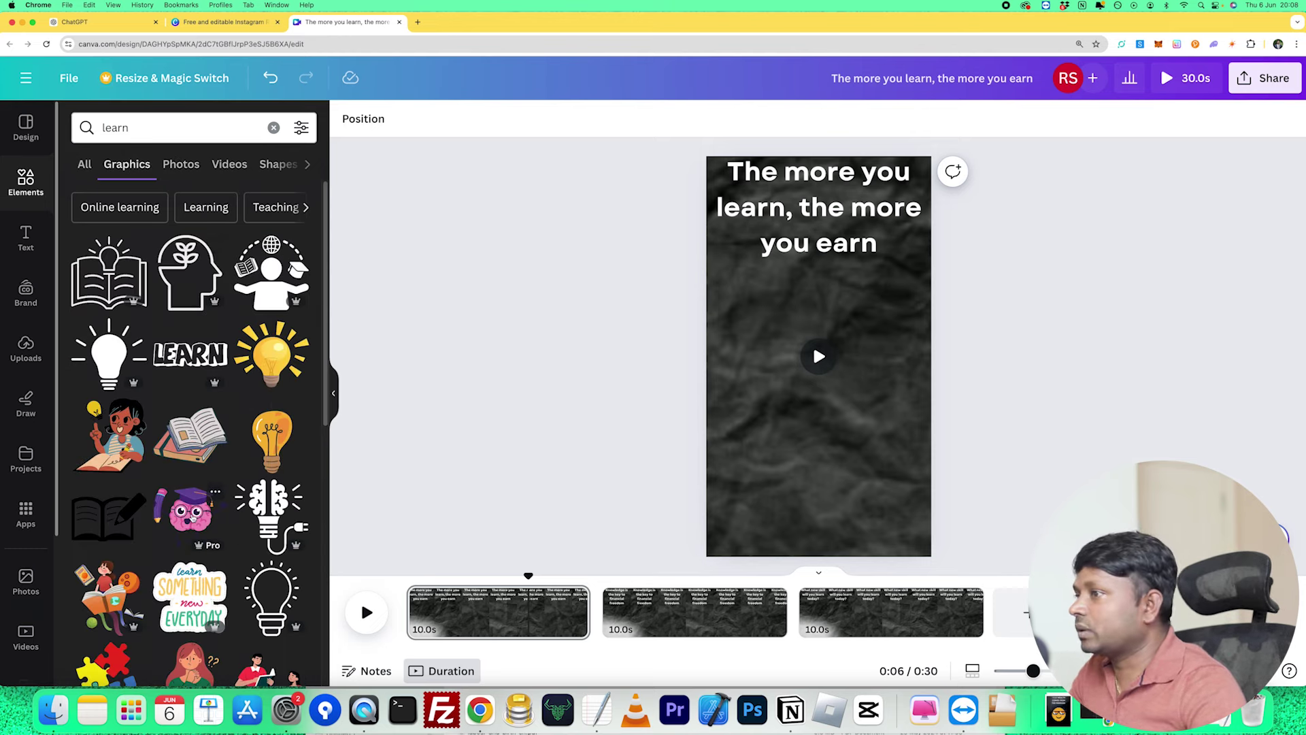
pyautogui.click(193, 517)
pyautogui.moveTo(840, 354); pyautogui.dragTo(823, 415)
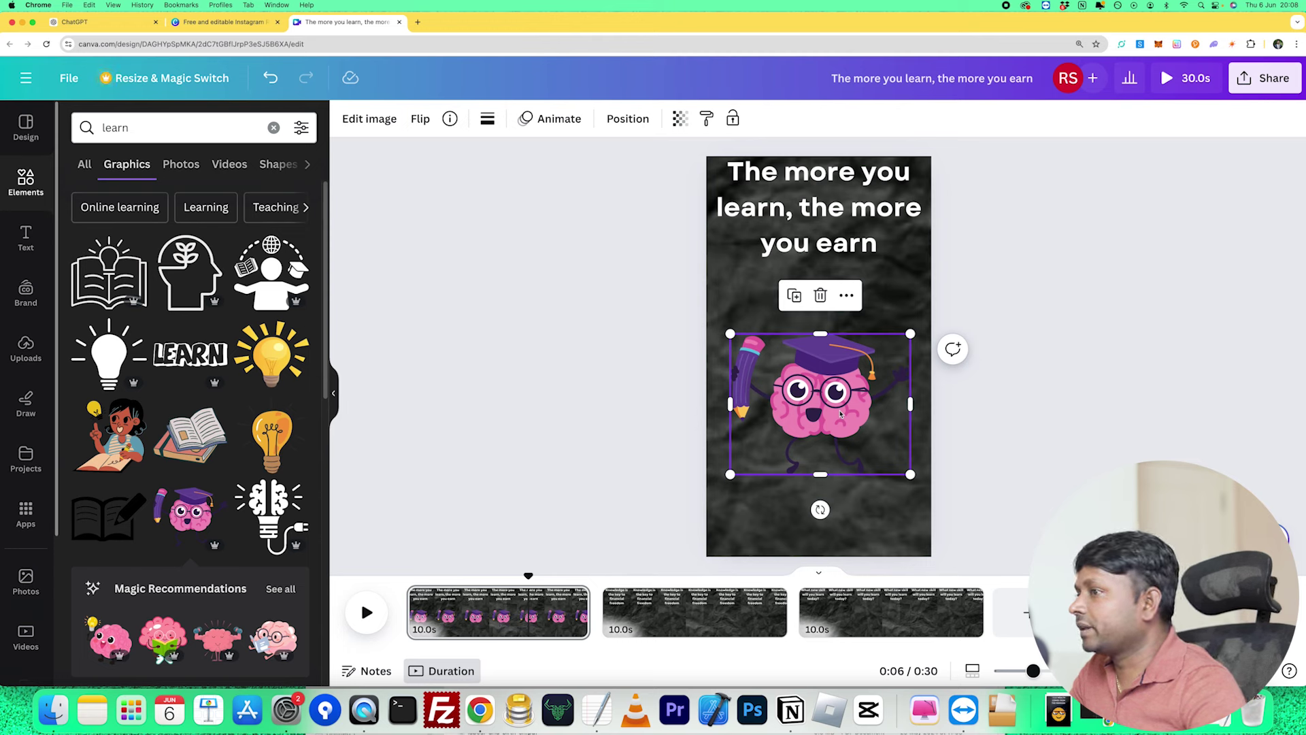
pyautogui.click(656, 420)
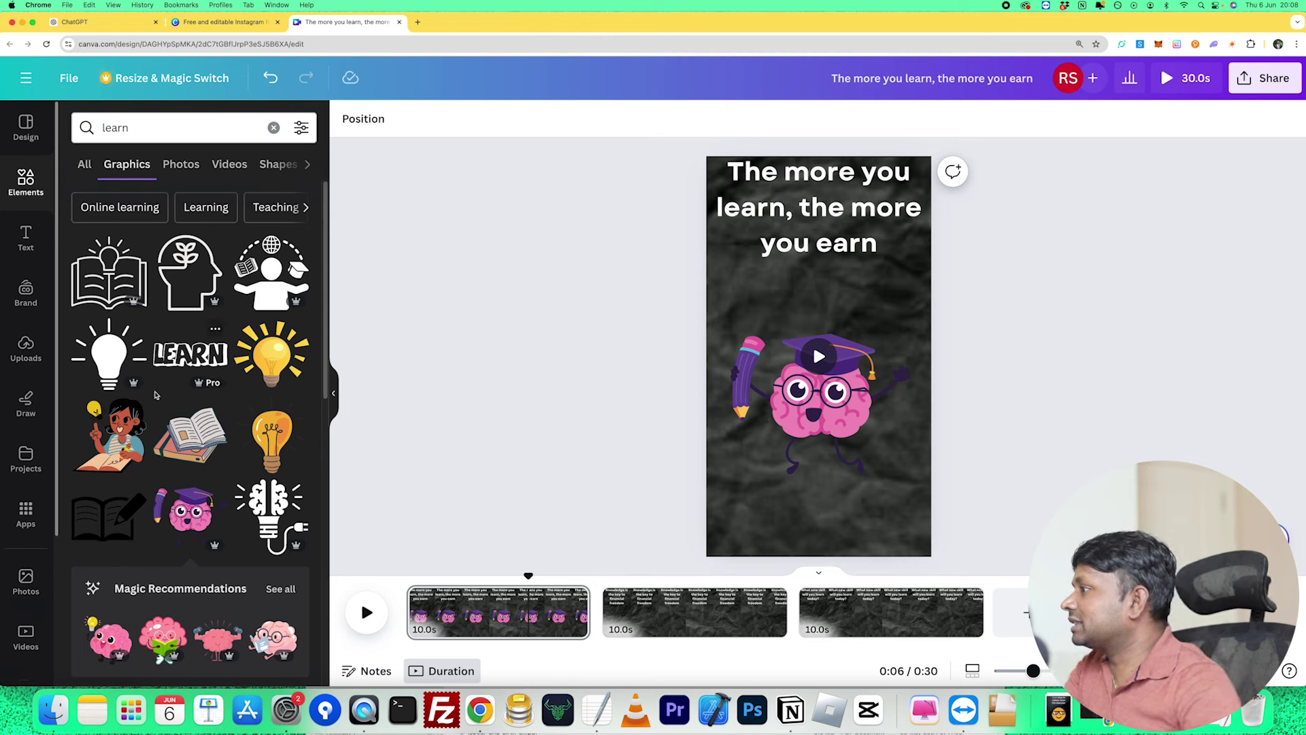
pyautogui.click(781, 399)
pyautogui.press('Delete')
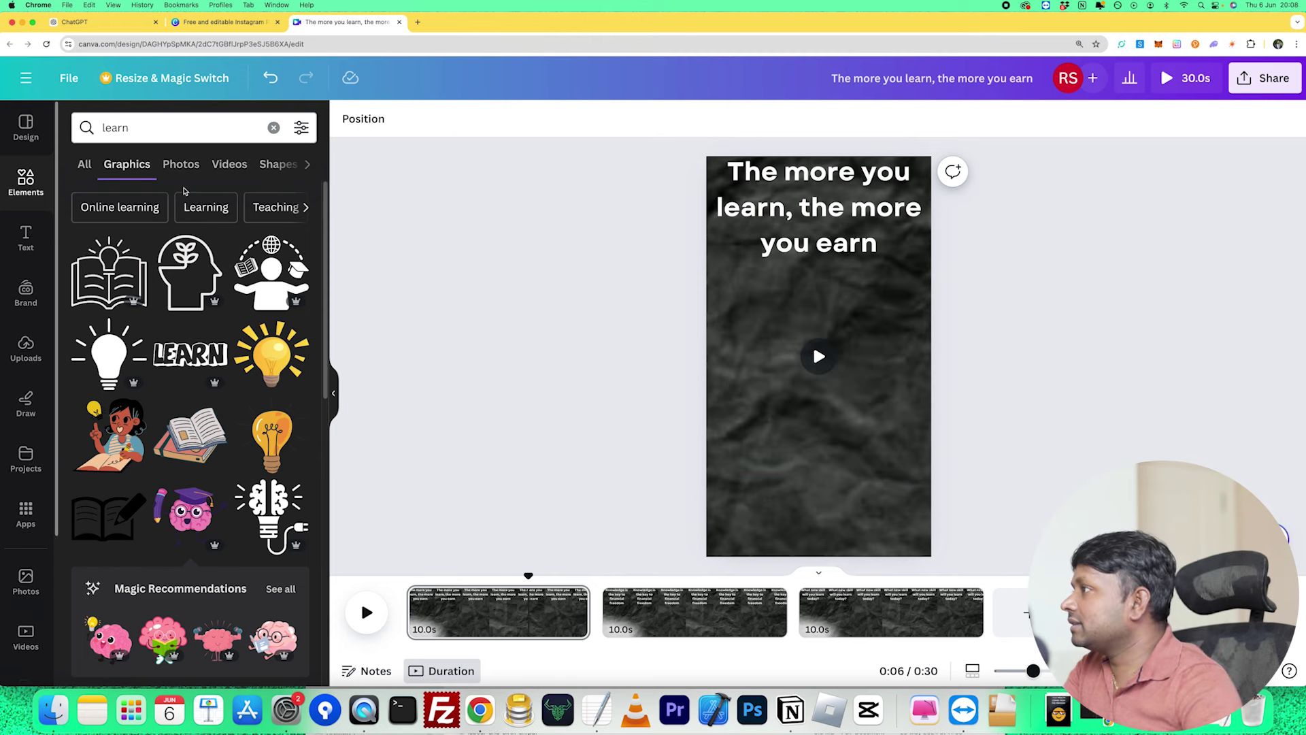
# Filter the "learn" graphics to show only Animated ones.
pyautogui.click(300, 130)
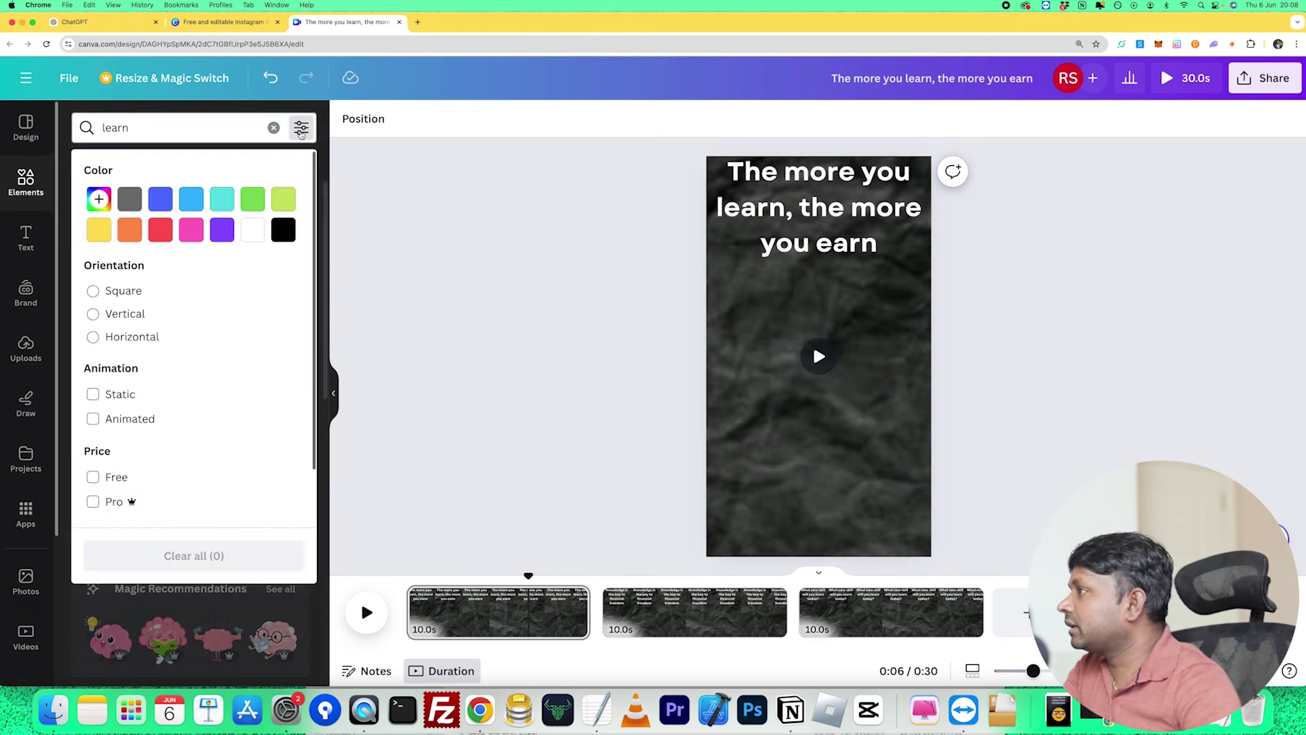
pyautogui.click(92, 419)
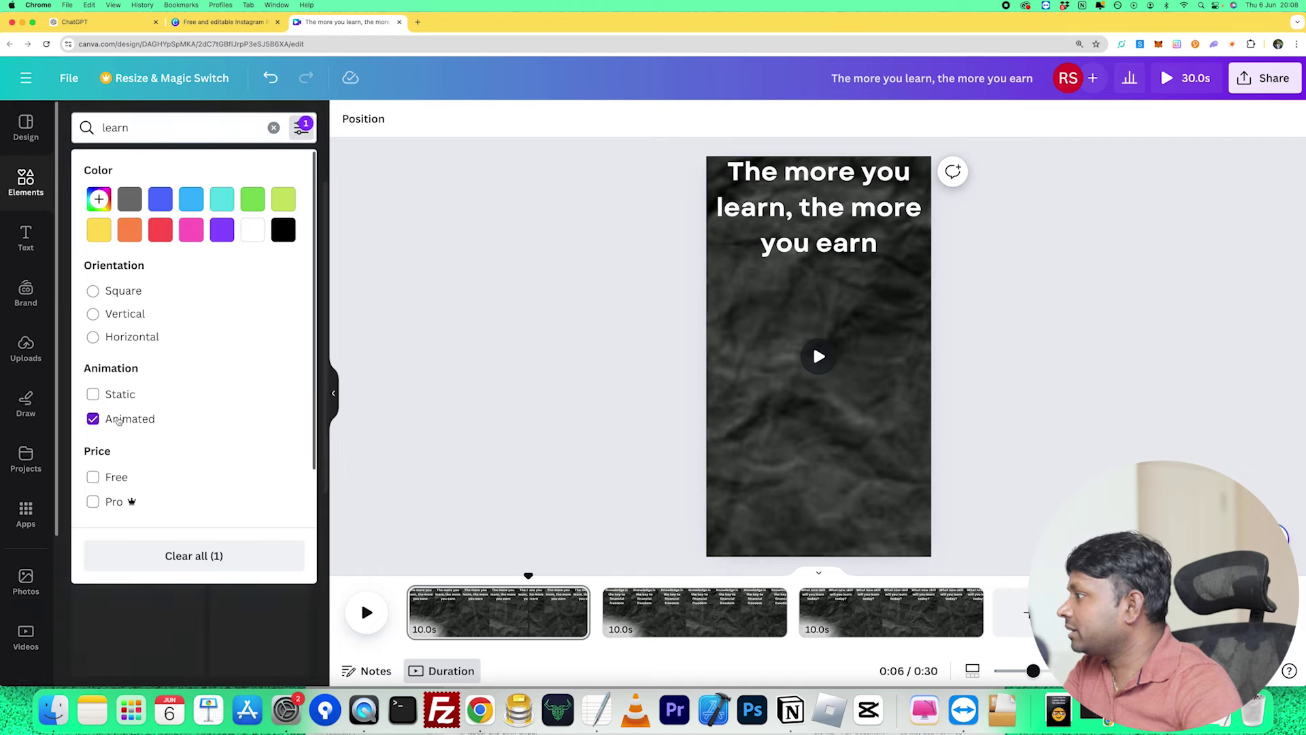
pyautogui.click(408, 415)
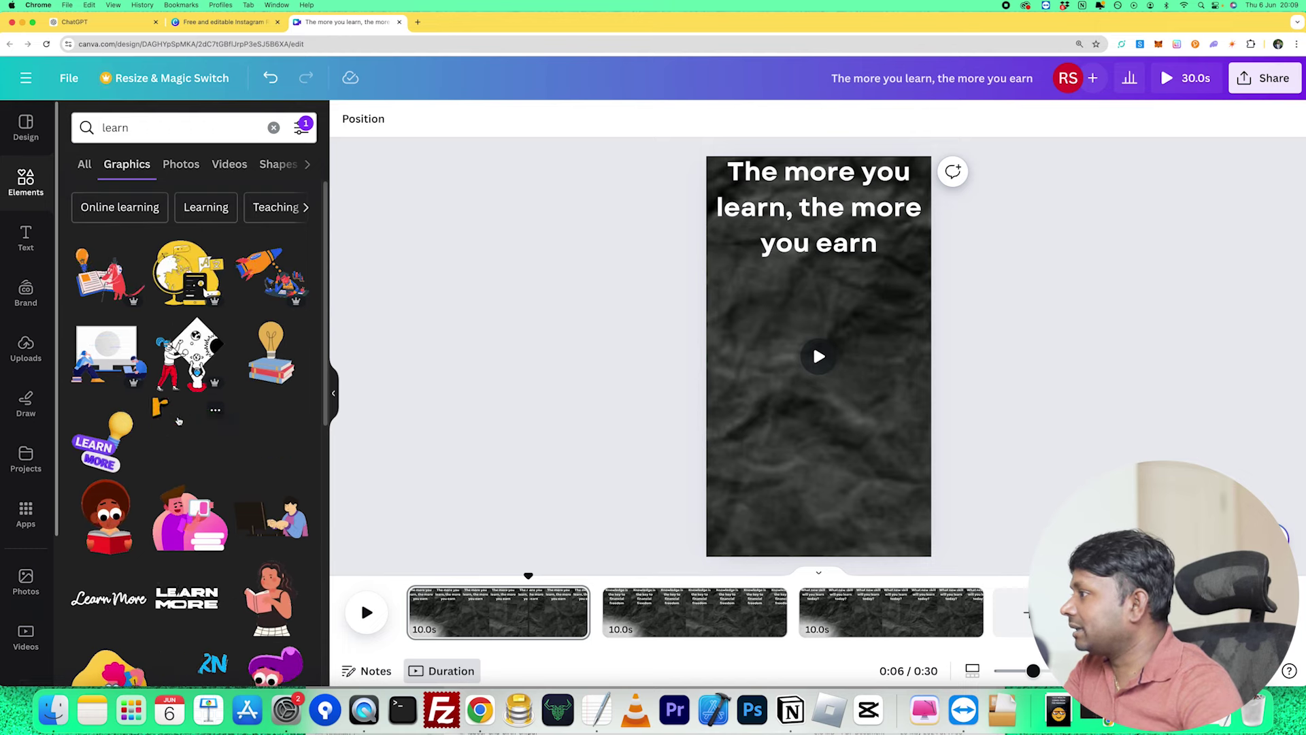
# Add the animated graphic of two figures with a white diamond-shaped board below the heading on the first page.
pyautogui.scroll(-1, 174, 424)
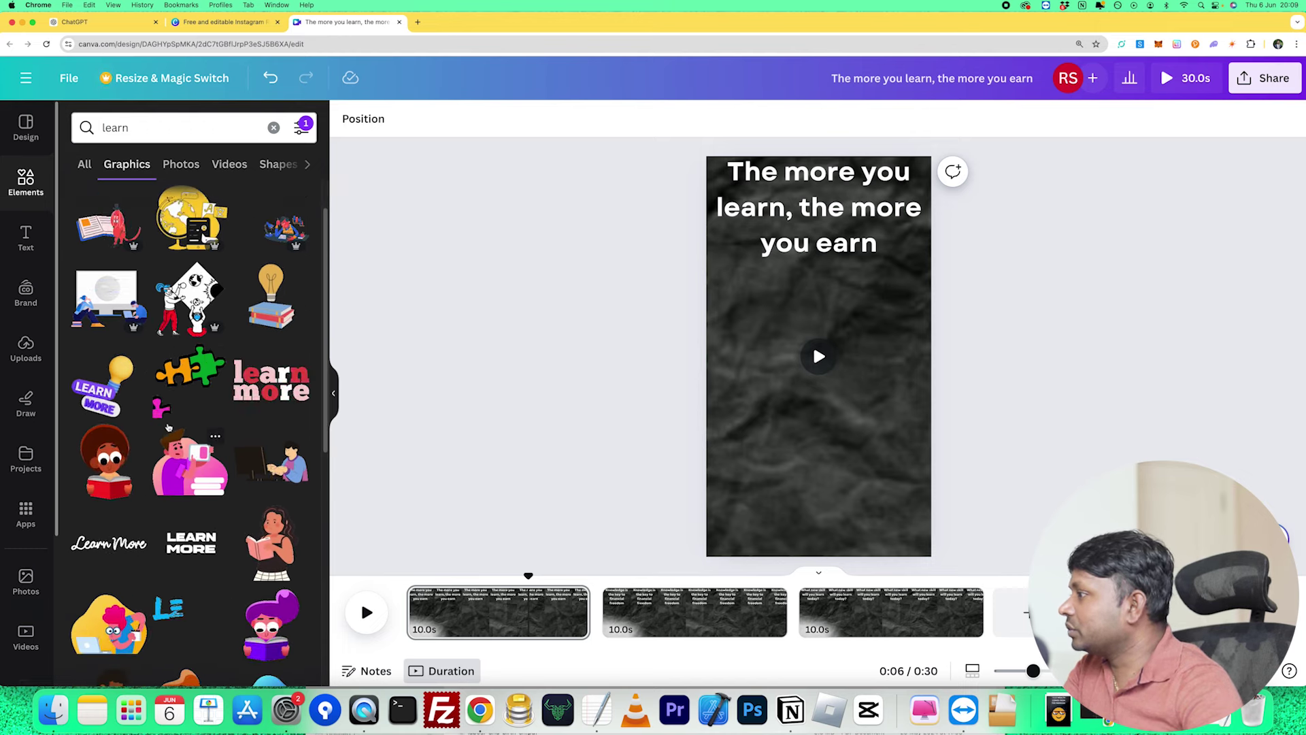
pyautogui.scroll(1, 169, 427)
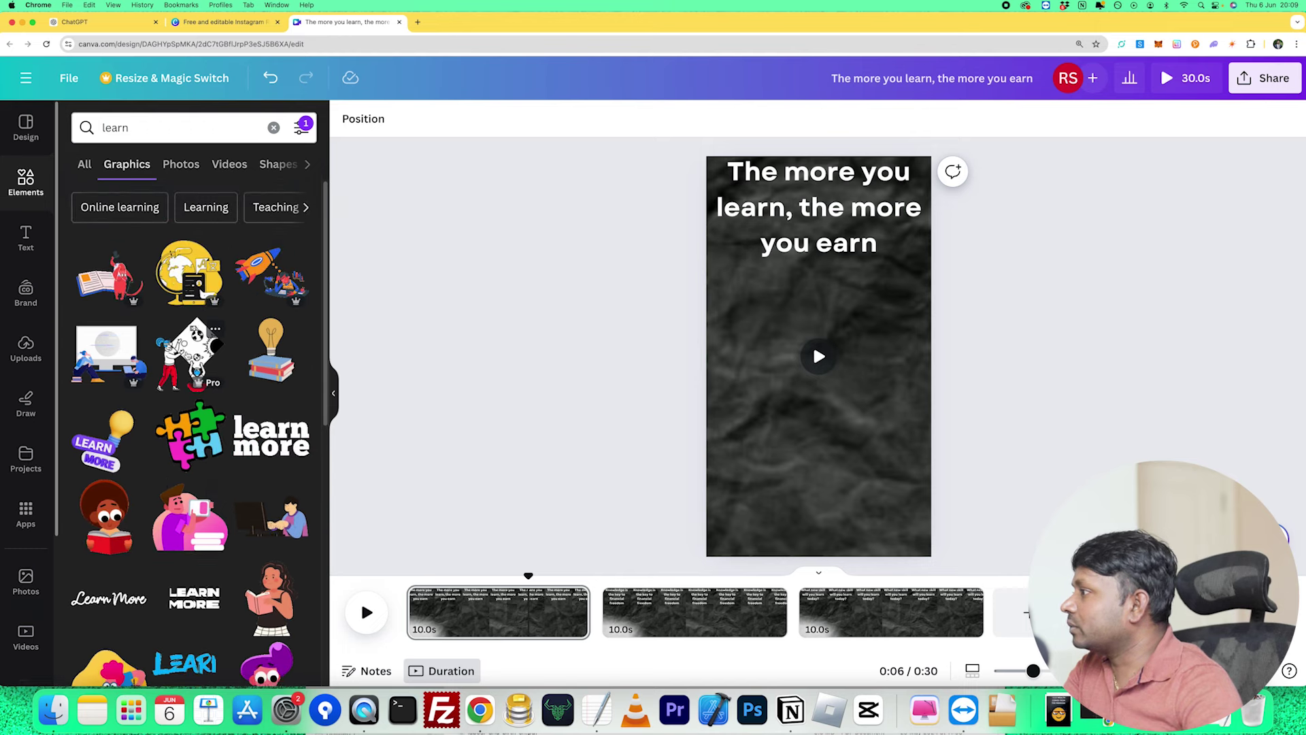
pyautogui.click(192, 353)
pyautogui.moveTo(746, 372); pyautogui.dragTo(746, 405)
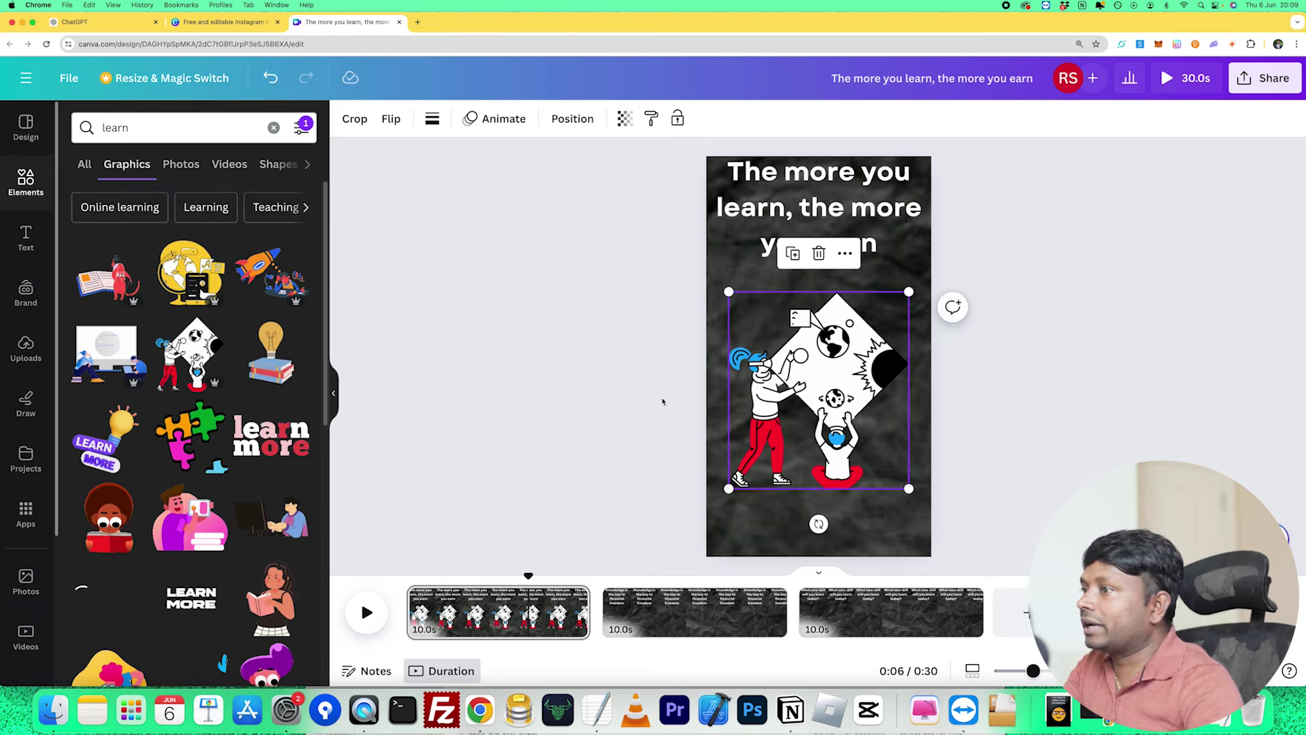
pyautogui.click(611, 403)
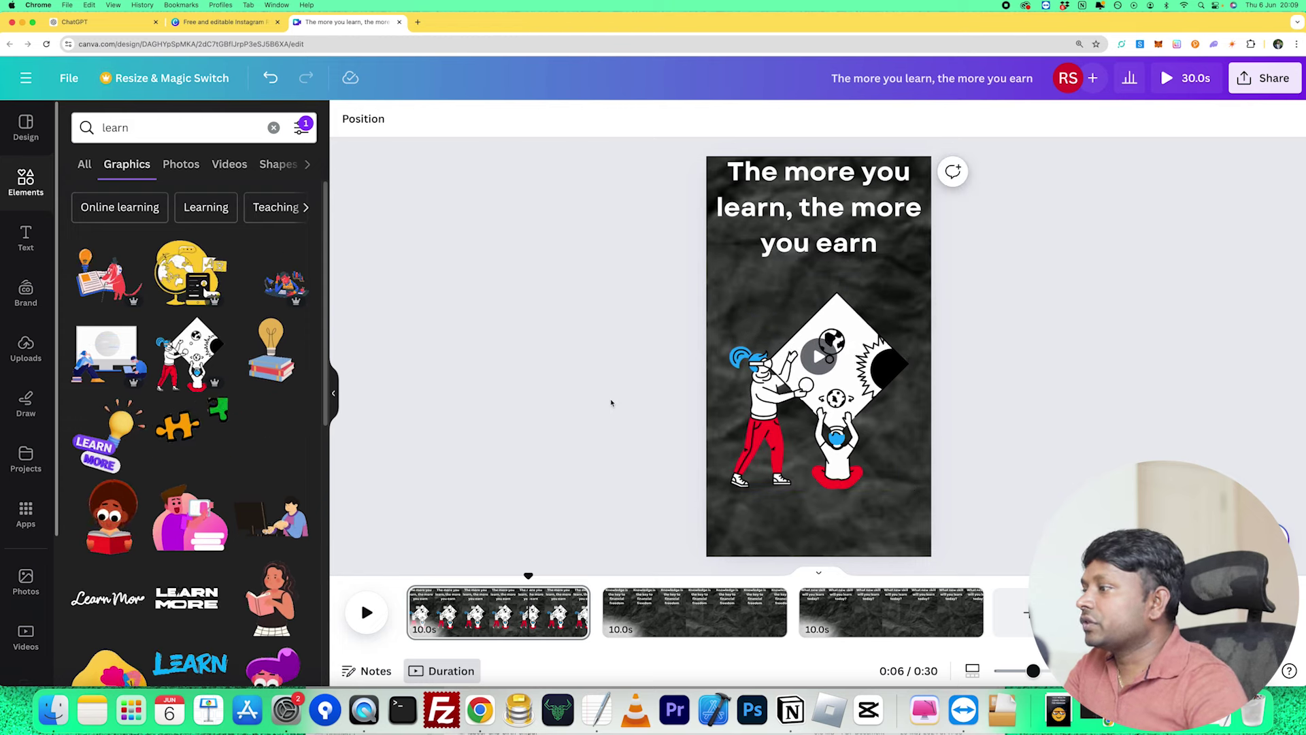
# On the second page, search graphics for "financial" and place the animated man with coin and green arrow below the heading.
pyautogui.click(706, 622)
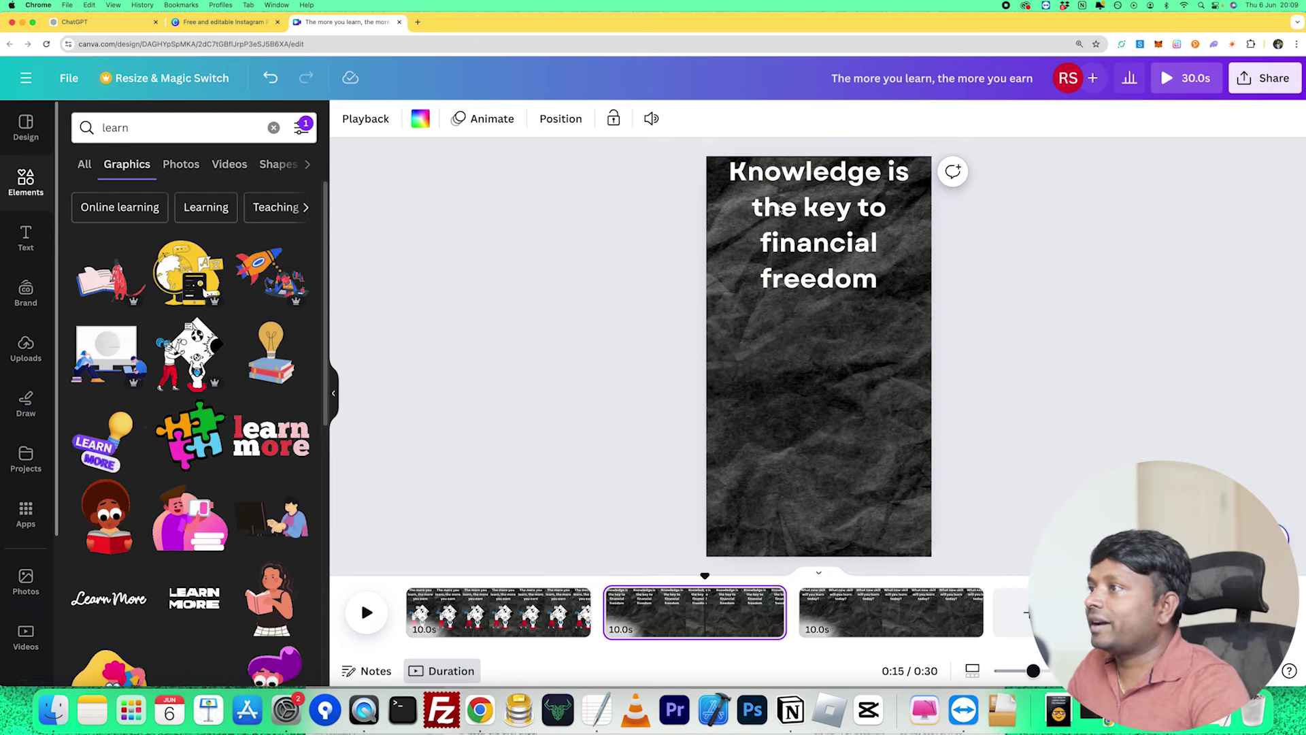
pyautogui.click(816, 225)
pyautogui.click(815, 245)
pyautogui.doubleClick(816, 245)
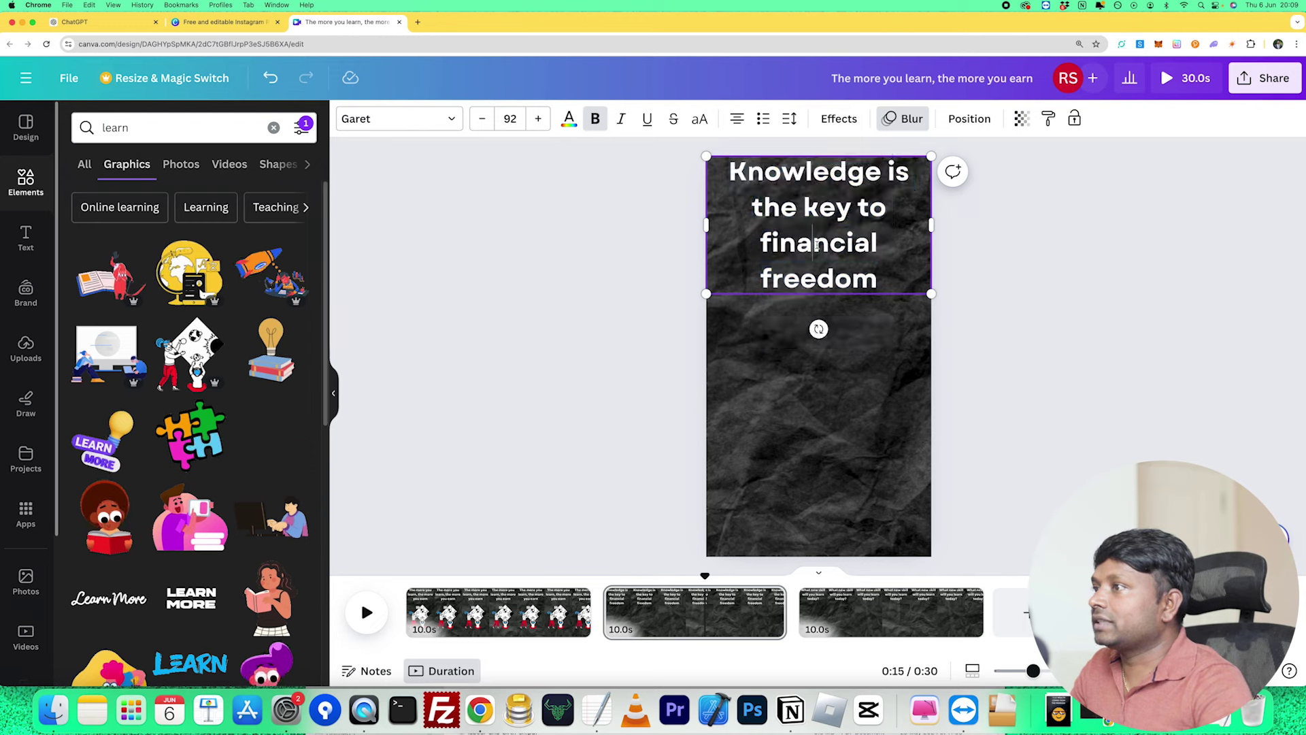
pyautogui.click(94, 133)
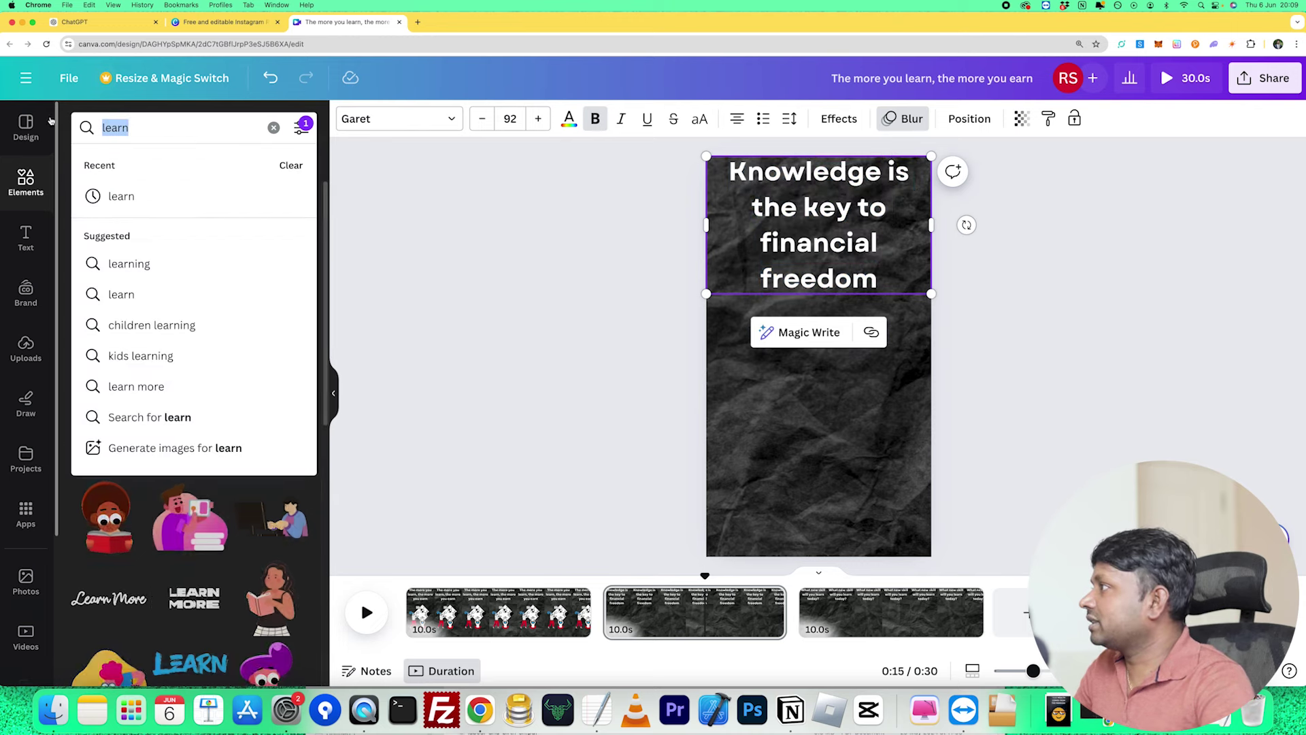
pyautogui.write('financial')
pyautogui.press('Return')
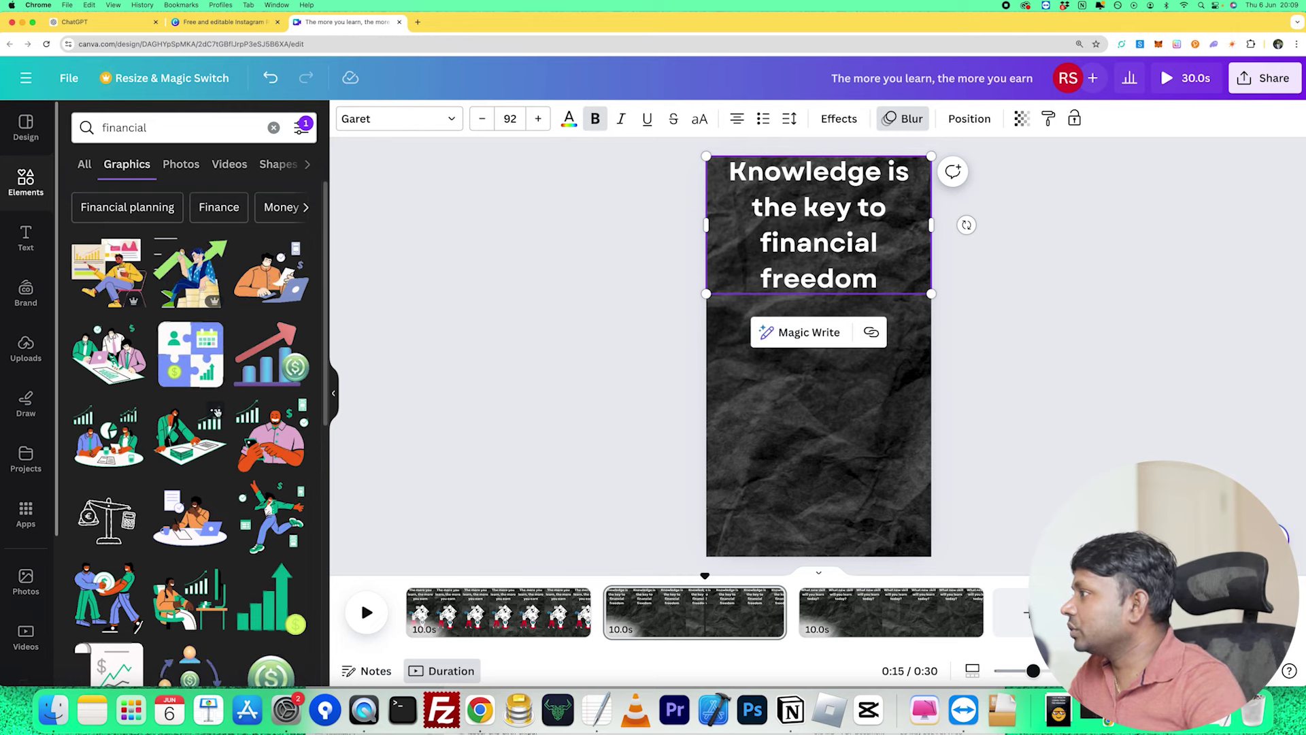
pyautogui.click(191, 272)
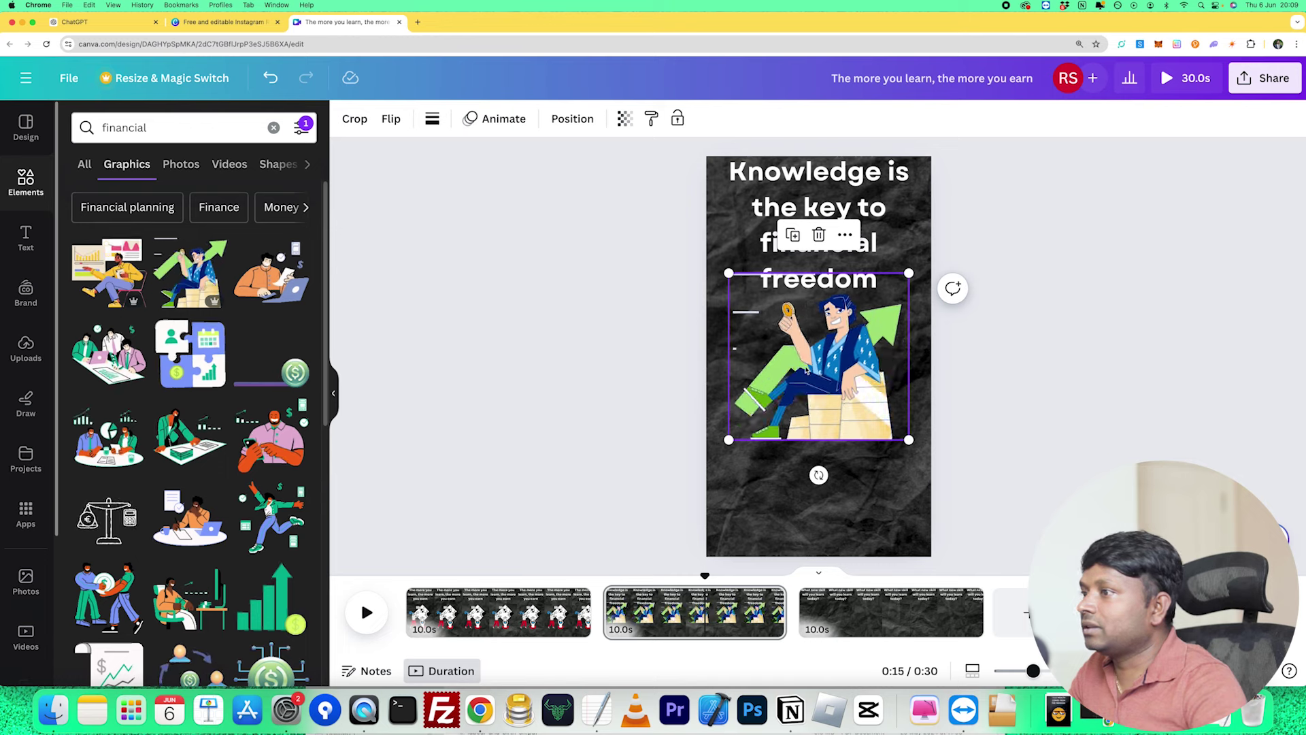
pyautogui.moveTo(827, 374); pyautogui.dragTo(828, 417)
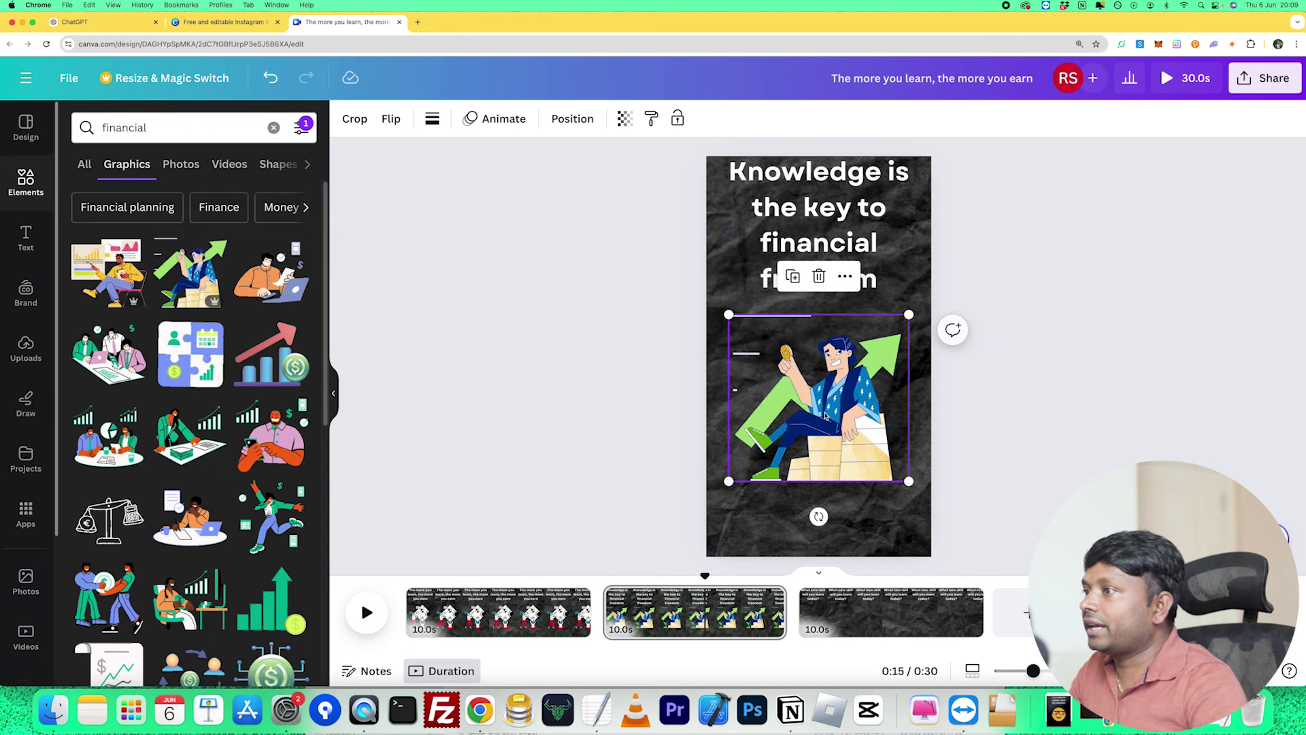
# On the third page, search graphics for "Skill" and add the animated clock with red graduation cap below the heading.
pyautogui.click(857, 612)
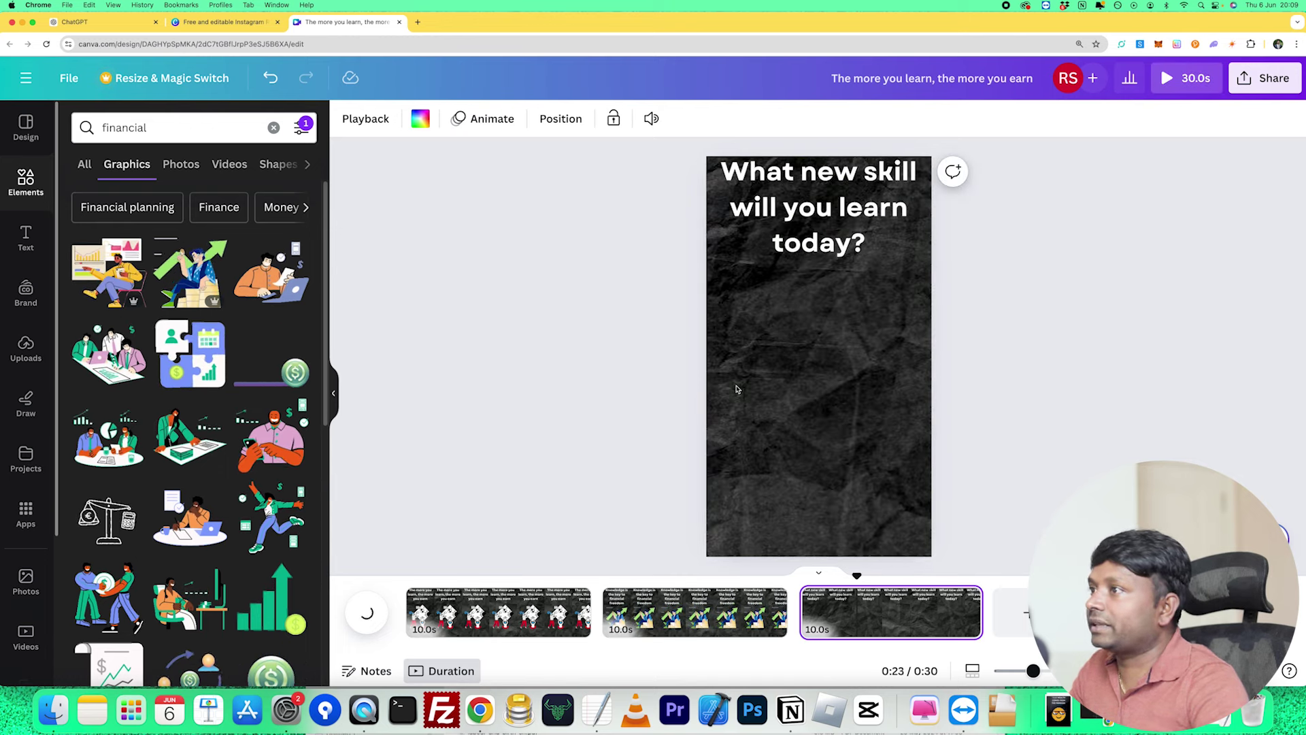
pyautogui.click(124, 127)
pyautogui.write('Skill')
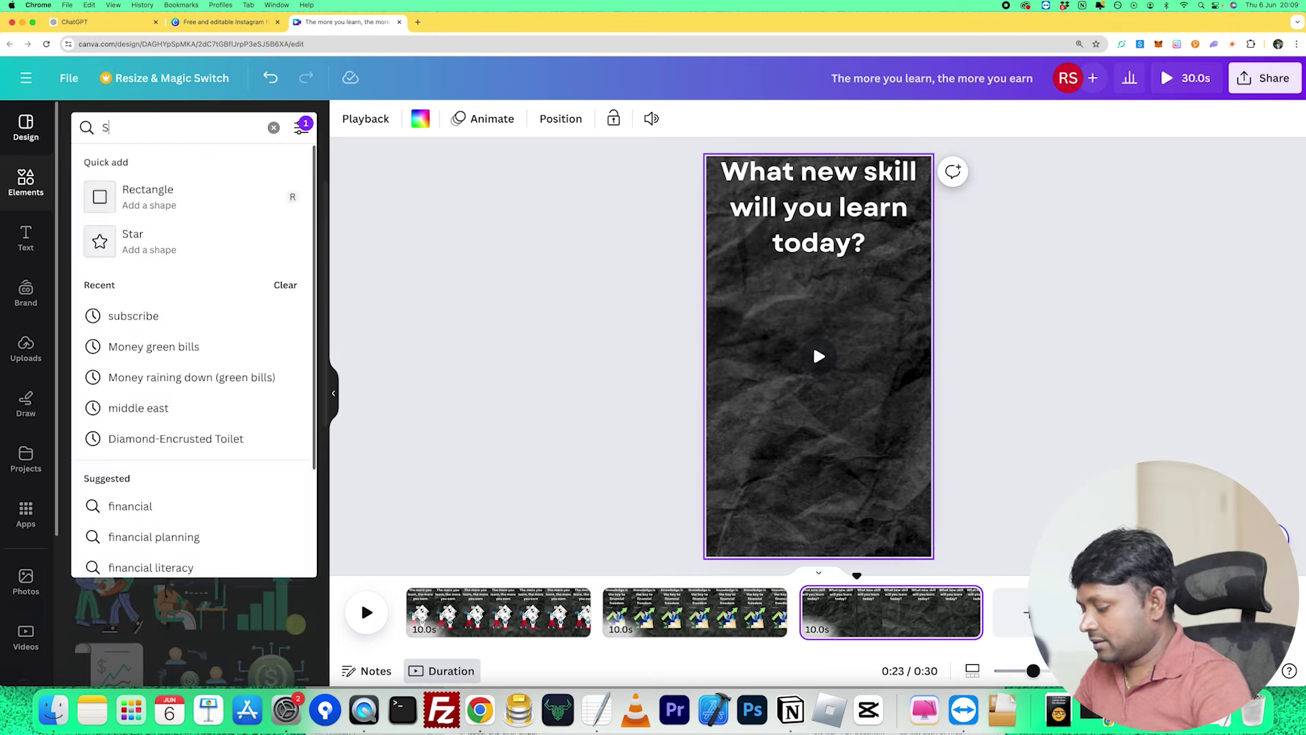
pyautogui.press('Return')
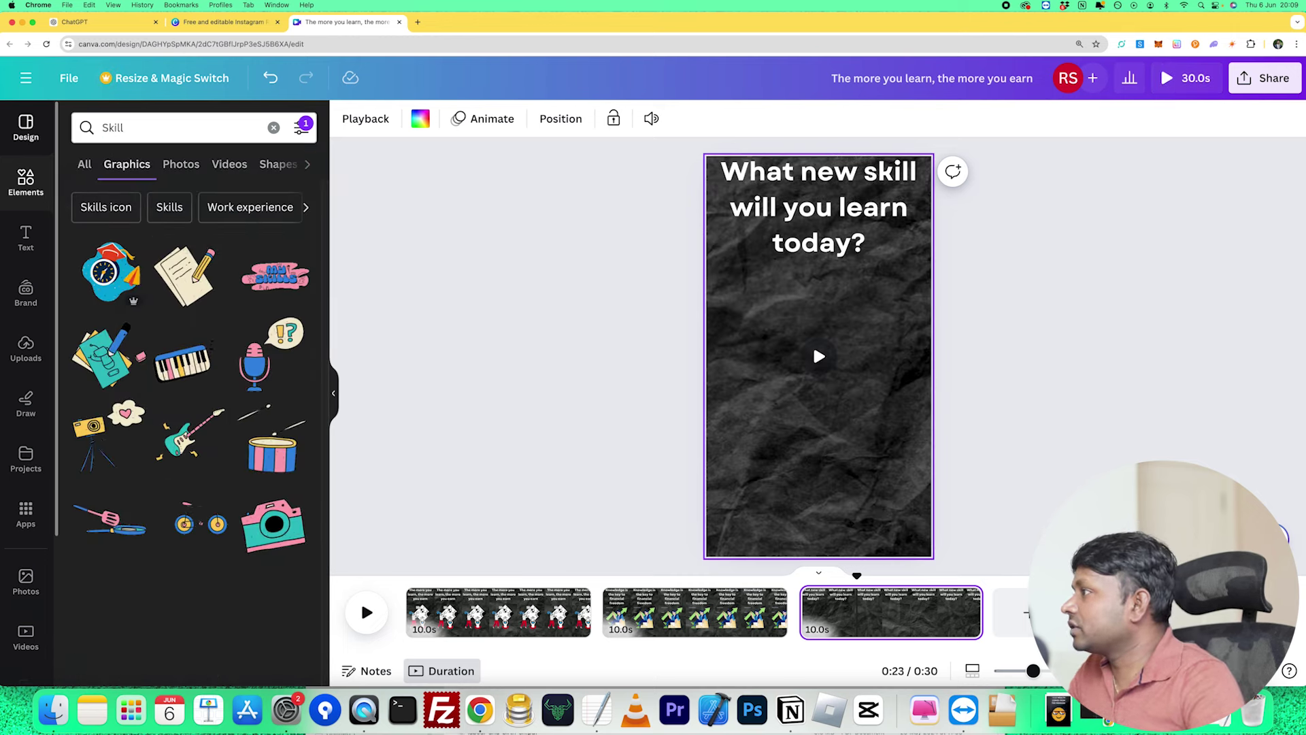
pyautogui.click(136, 281)
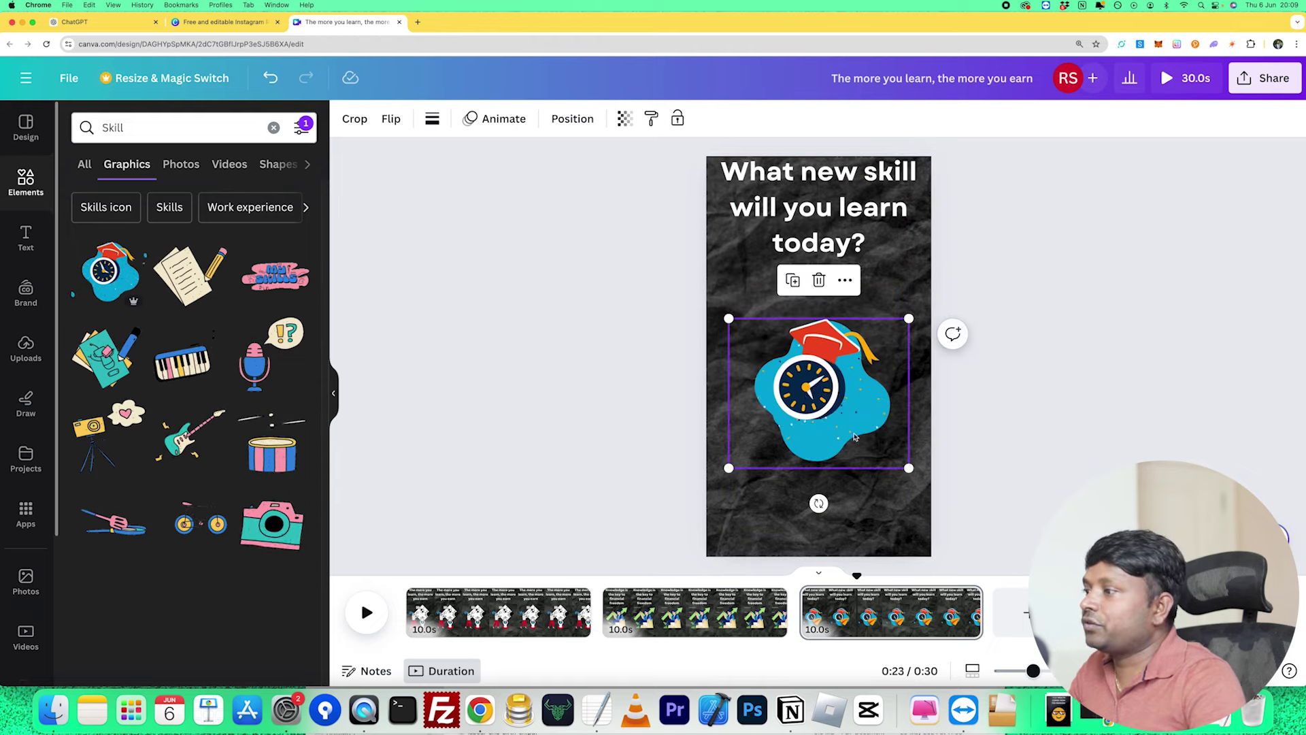
# Play the reel from the start of the first page to preview all three pages.
pyautogui.click(415, 613)
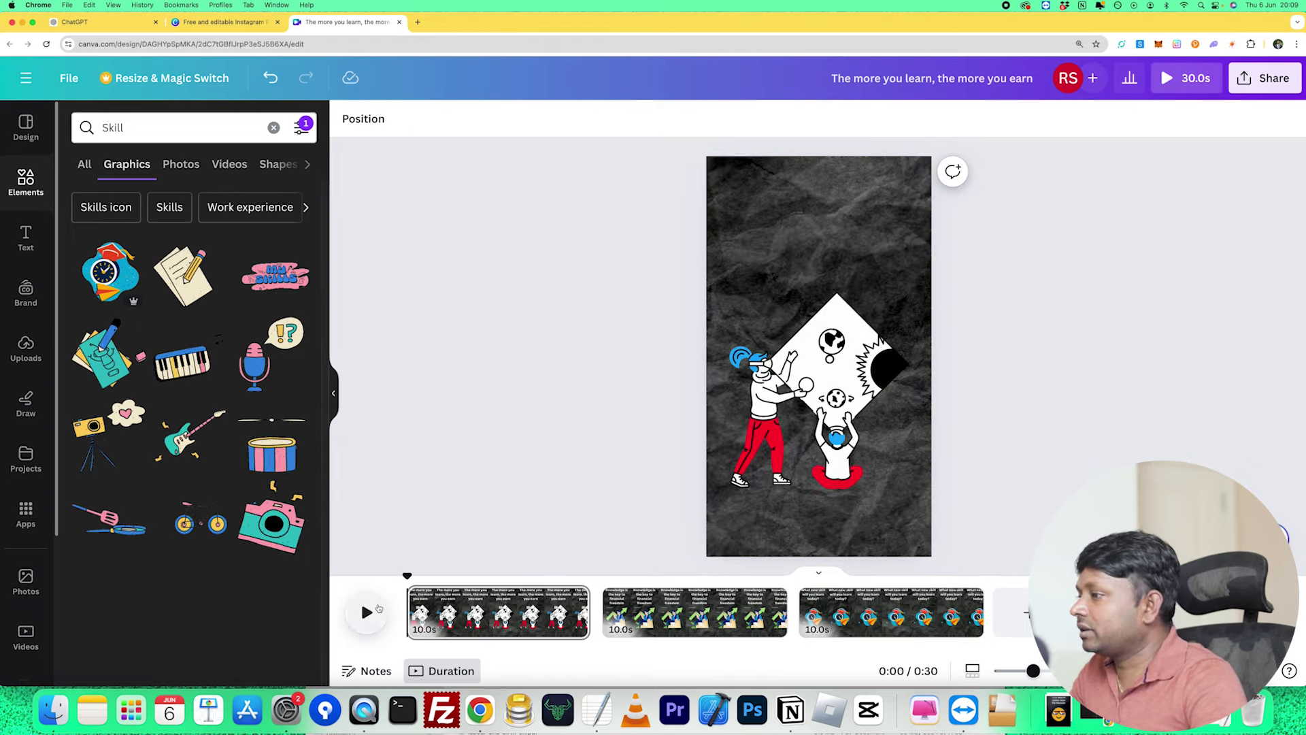
pyautogui.click(379, 607)
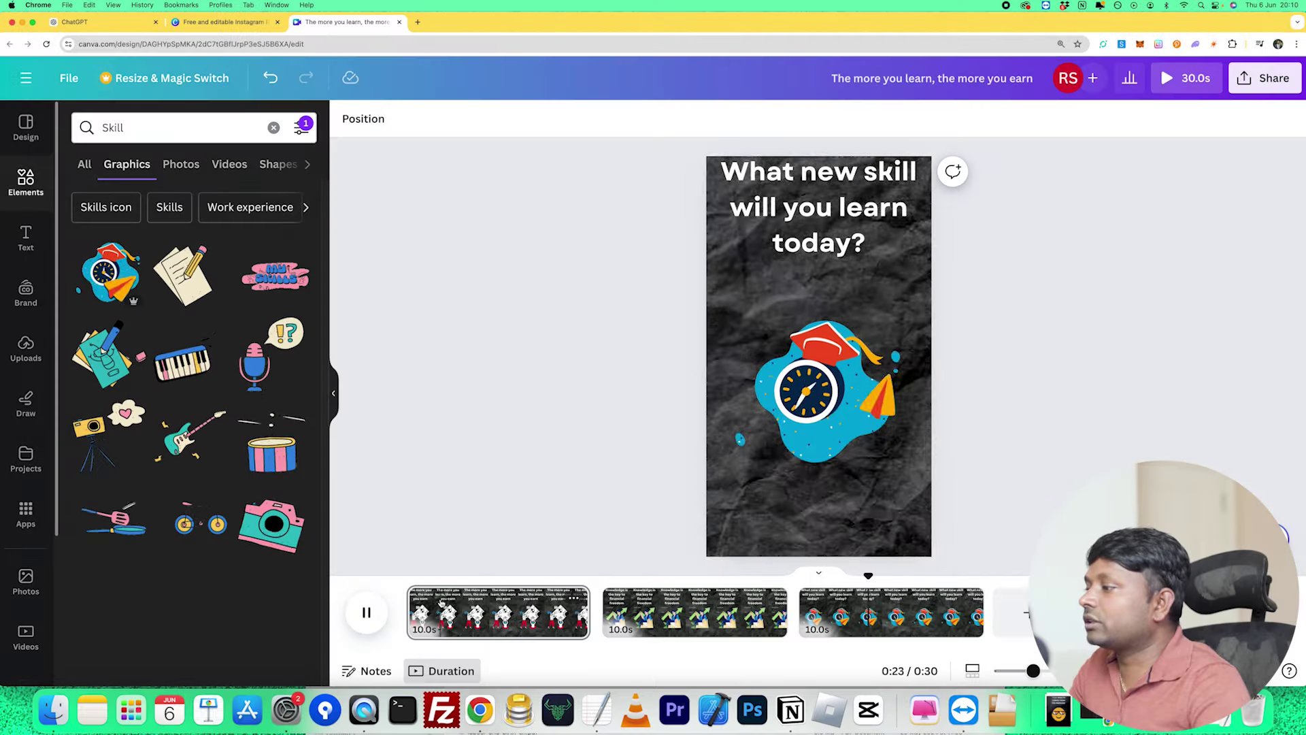
pyautogui.click(440, 603)
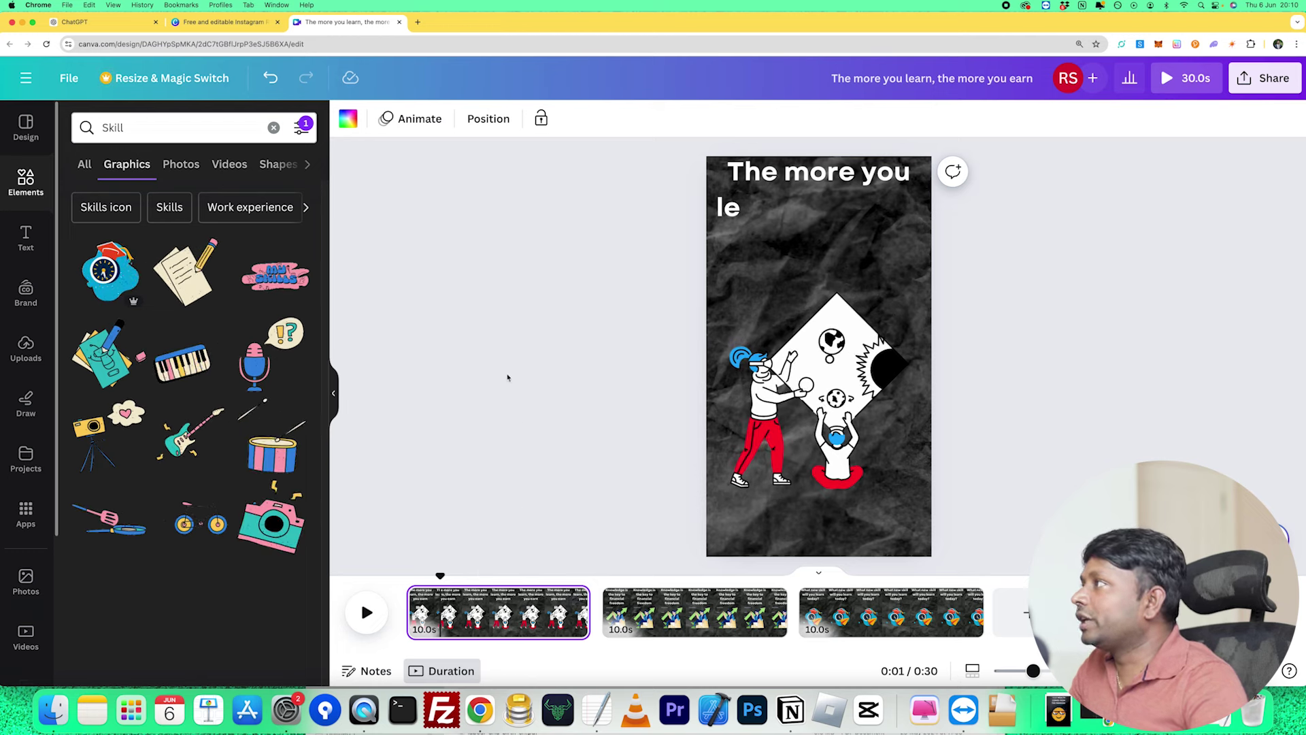
# Open the ElevenLabs Speech Synthesis page in a new browser tab.
pyautogui.click(417, 22)
pyautogui.write('elev')
pyautogui.press('Return')
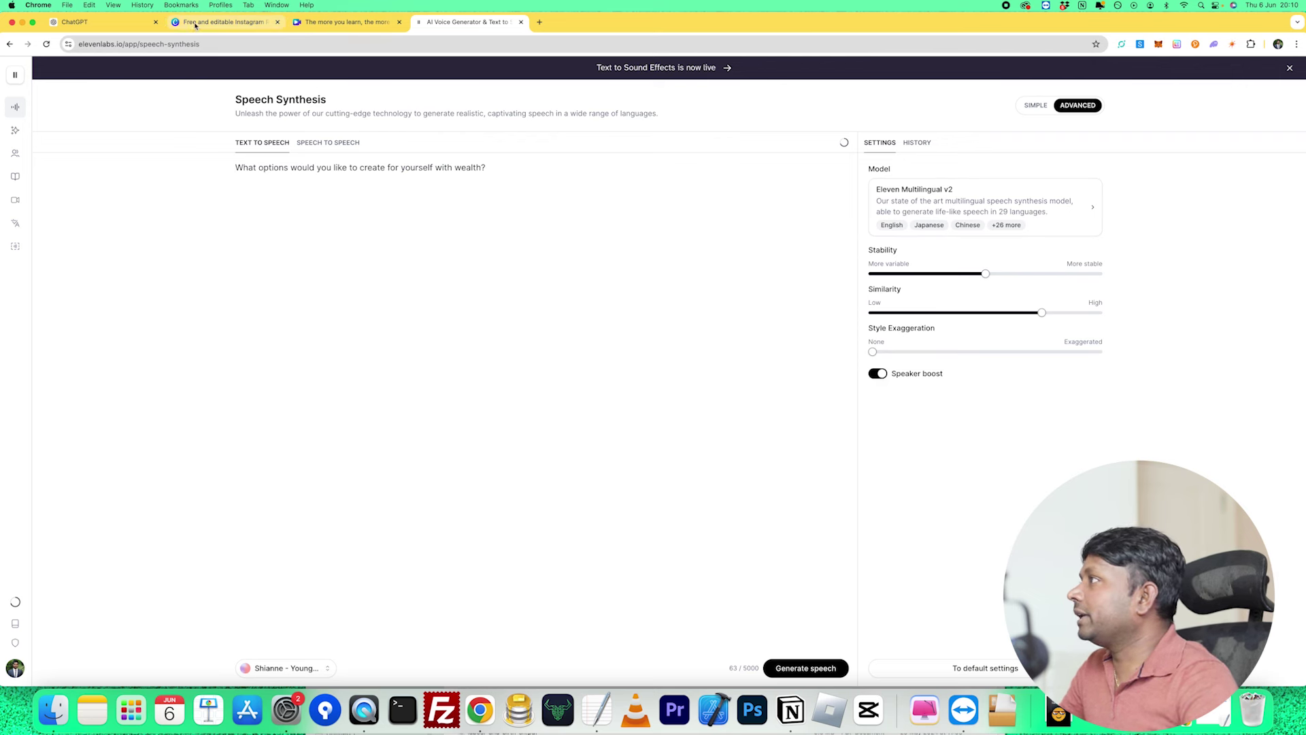
# Copy "The more you learn, the more you earn" from ChatGPT and replace the ElevenLabs text-to-speech text with it.
pyautogui.click(105, 22)
pyautogui.click(243, 348)
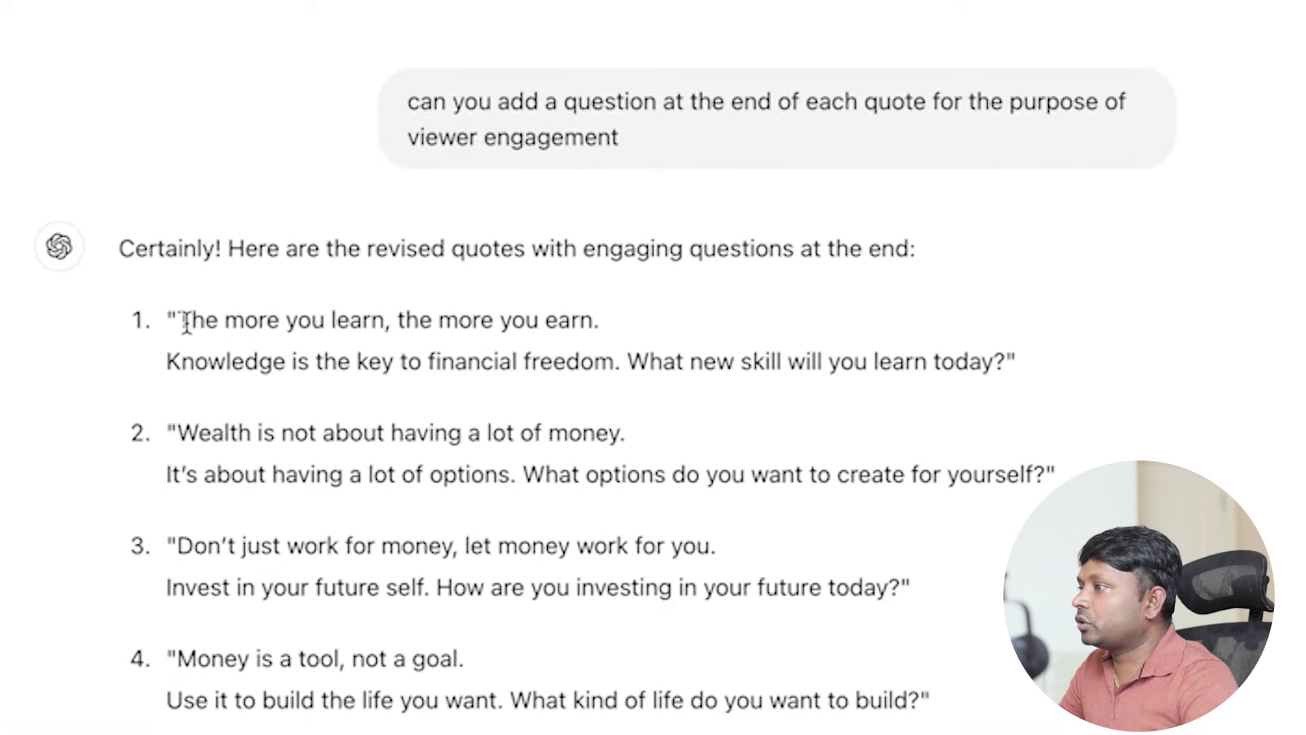
pyautogui.moveTo(180, 320); pyautogui.dragTo(592, 313)
pyautogui.press('super+c')
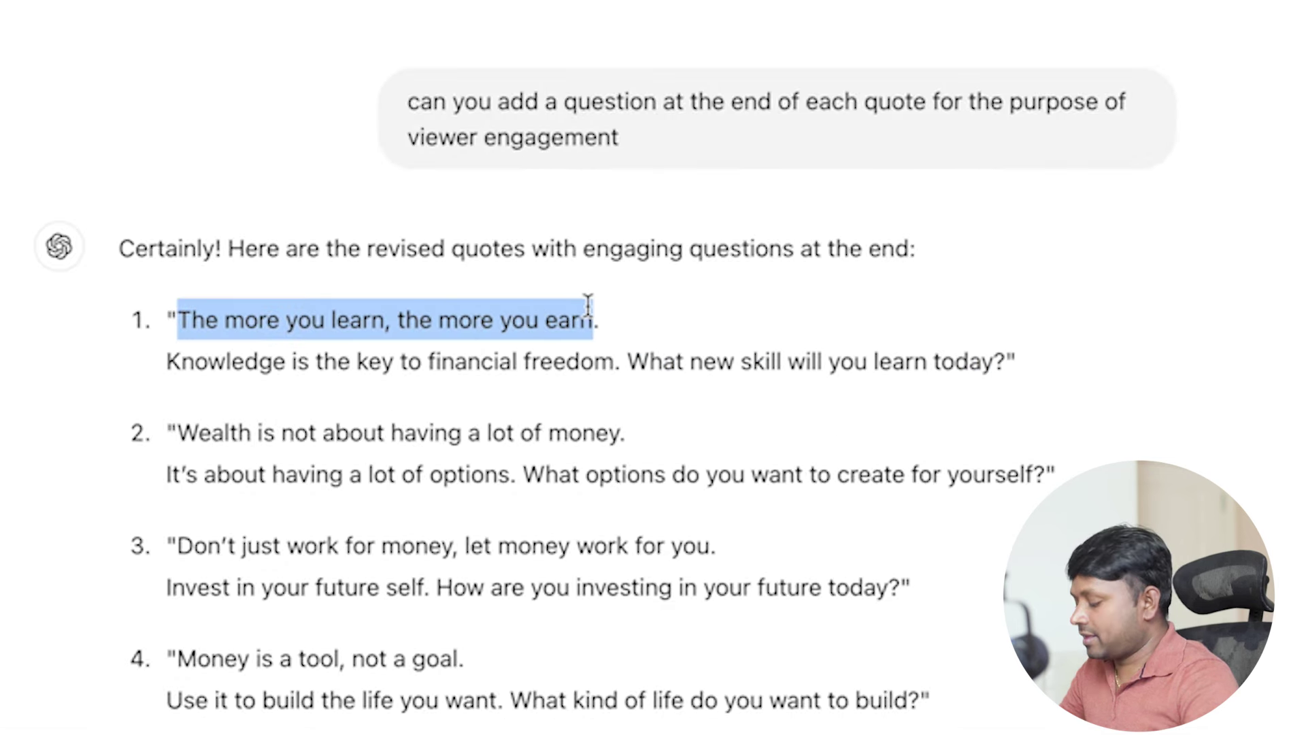
pyautogui.click(469, 22)
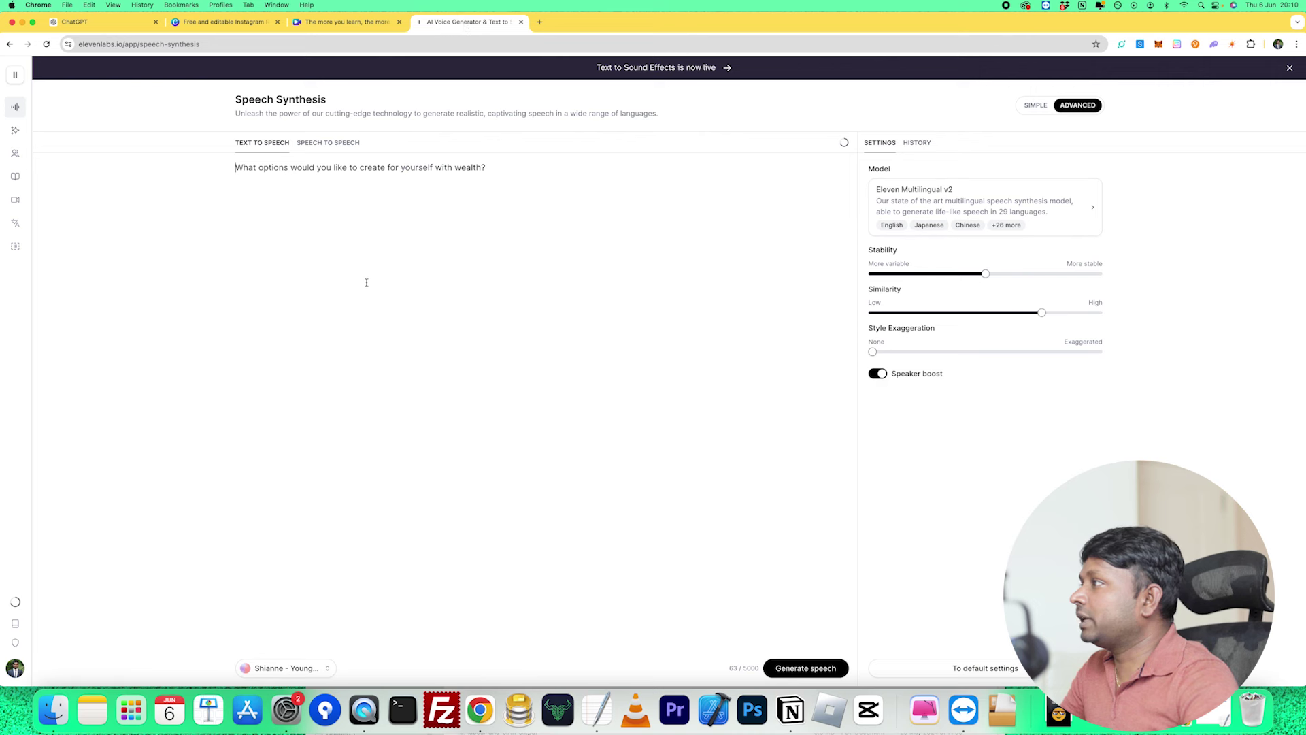
pyautogui.press('super+a')
pyautogui.press('super+v')
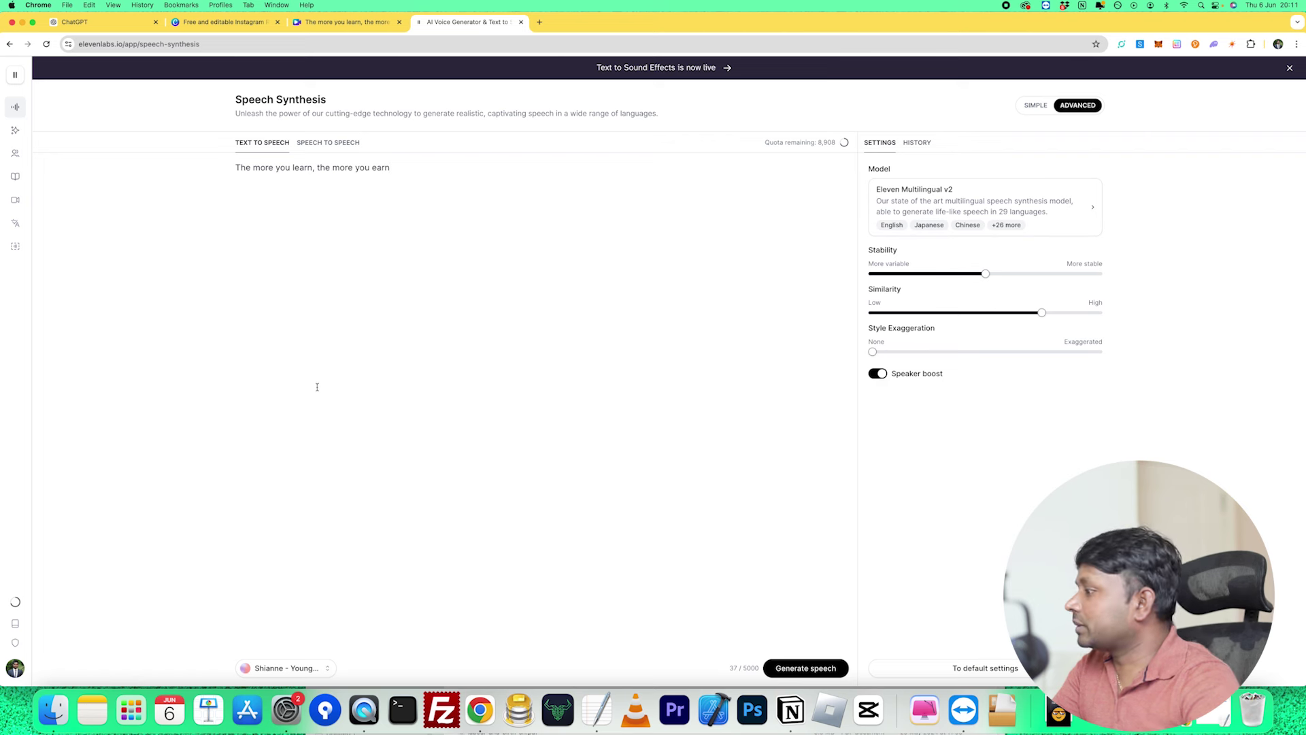
# Try generating the speech with the vide1 voice.
pyautogui.click(296, 674)
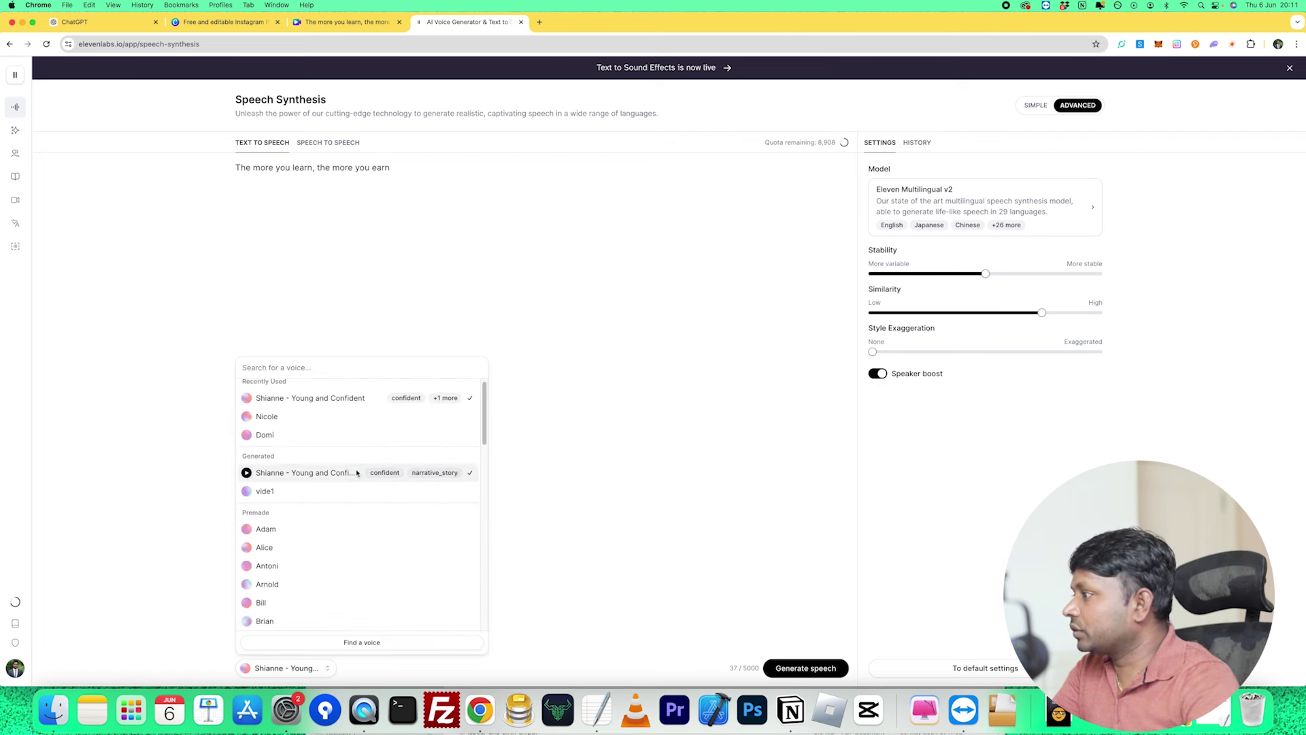
pyautogui.click(281, 491)
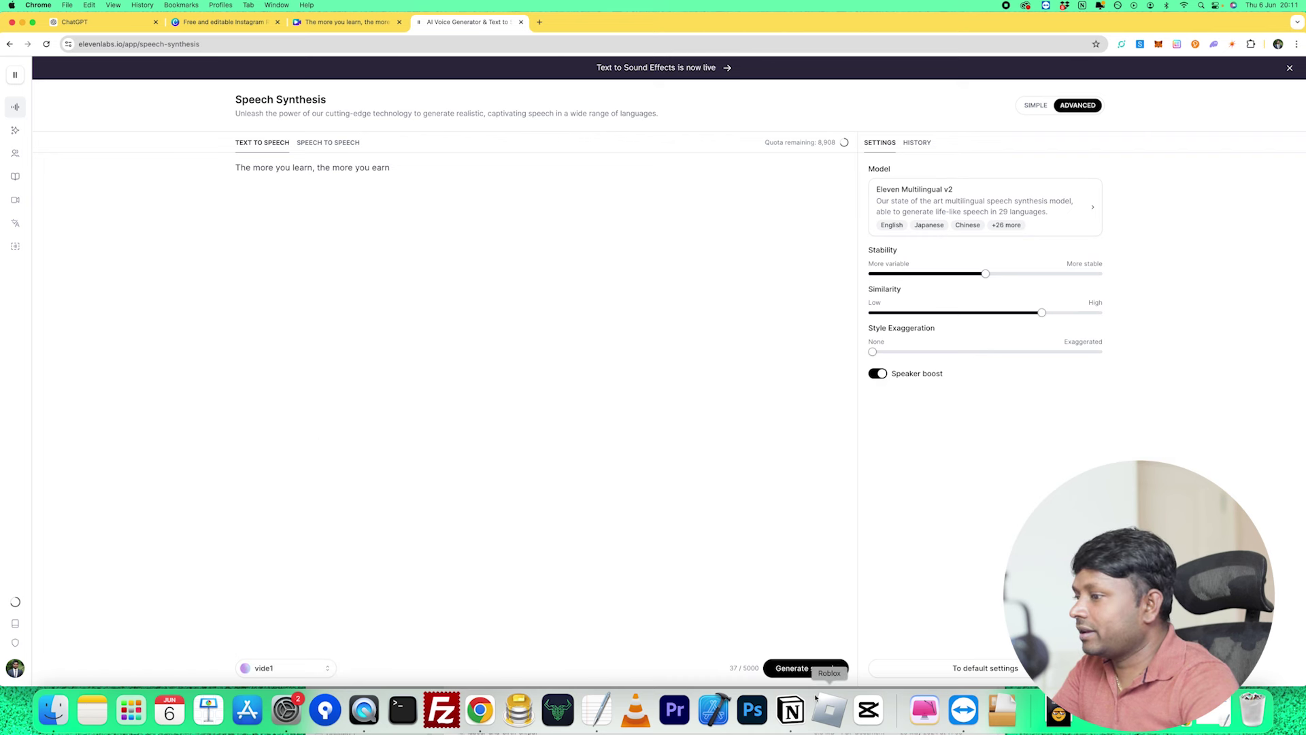
pyautogui.click(804, 672)
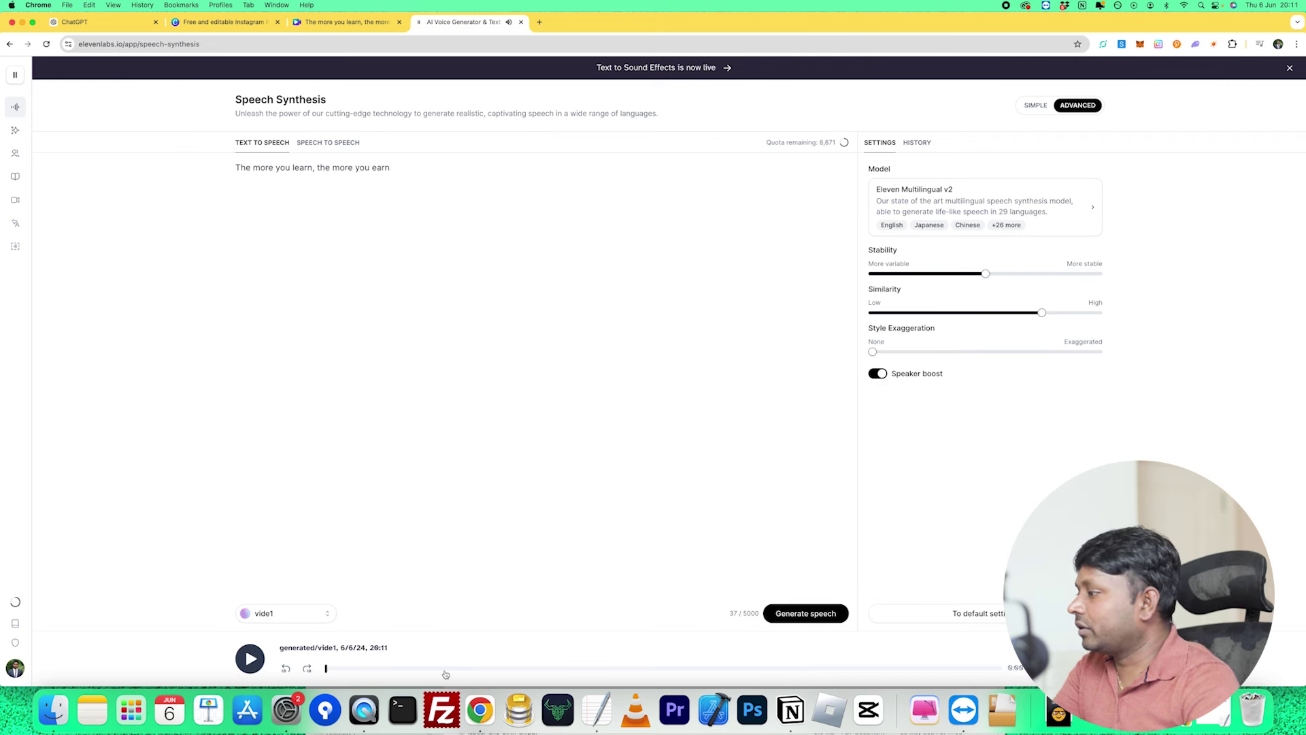
# Switch the voice to Shianne - Young and Confident and generate the speech for the first line.
pyautogui.click(294, 616)
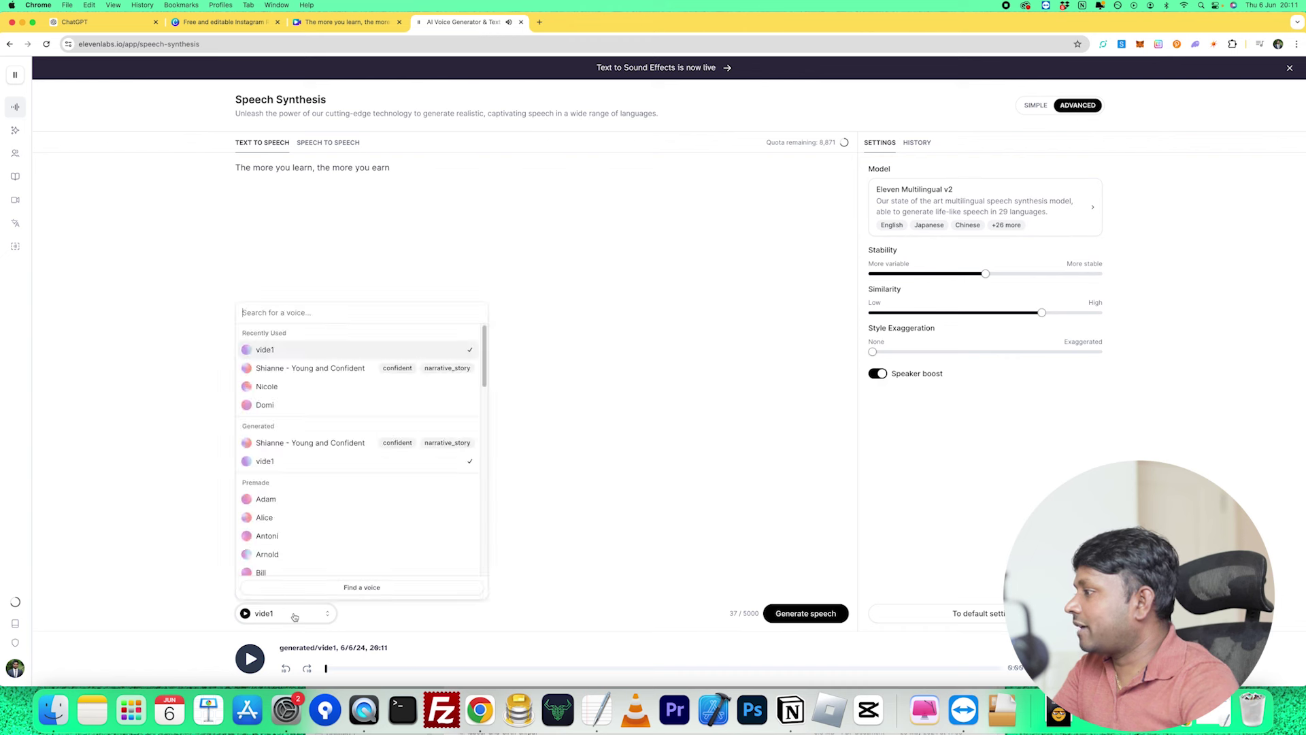
pyautogui.click(293, 443)
pyautogui.click(781, 616)
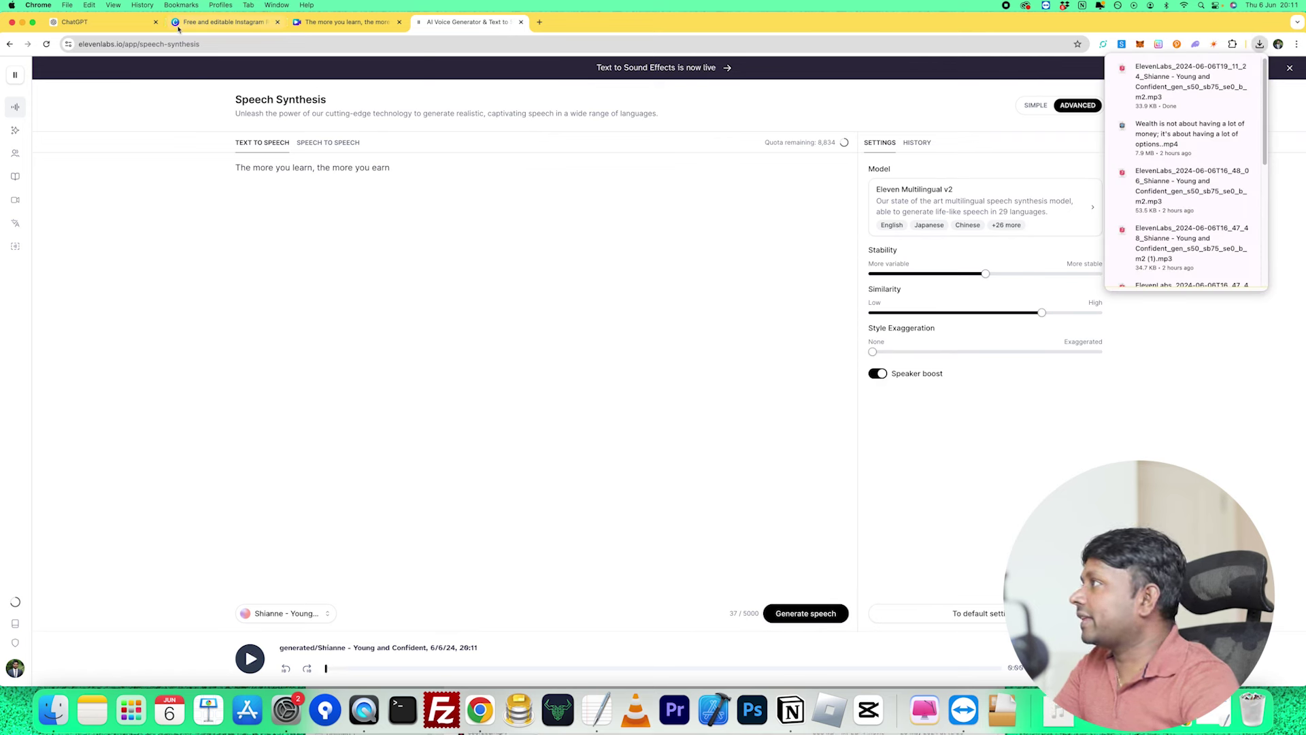
# Generate separate speech clips for "Knowledge is the key to financial freedom" and "What new skill will you learn today?" from the first ChatGPT quote.
pyautogui.click(318, 25)
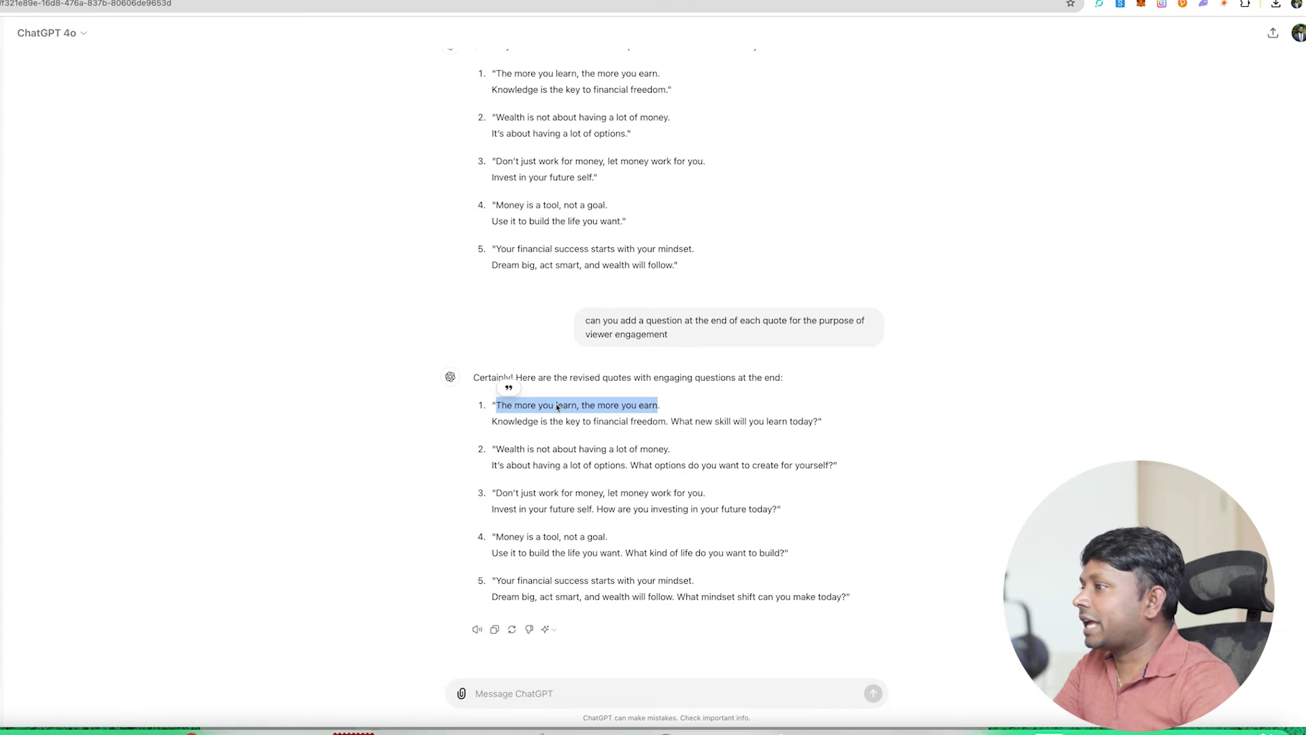
pyautogui.click(552, 421)
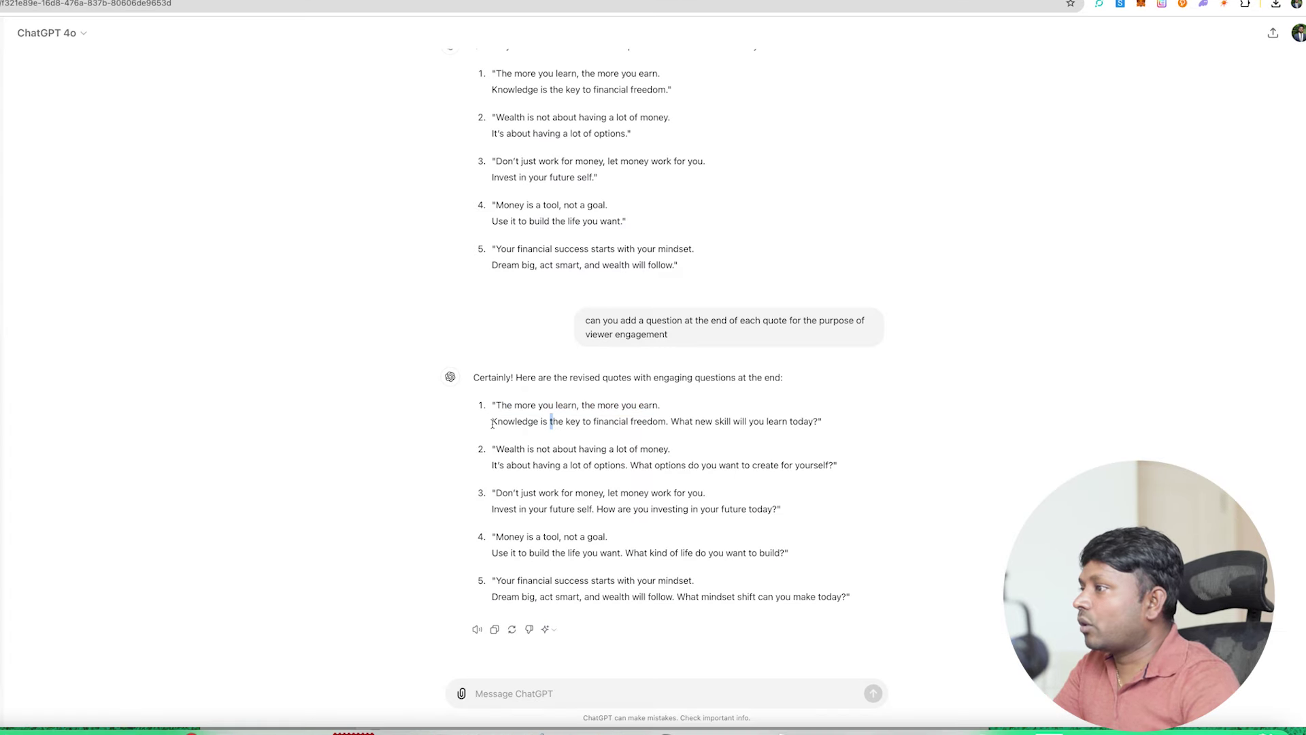
pyautogui.moveTo(516, 421); pyautogui.dragTo(658, 421)
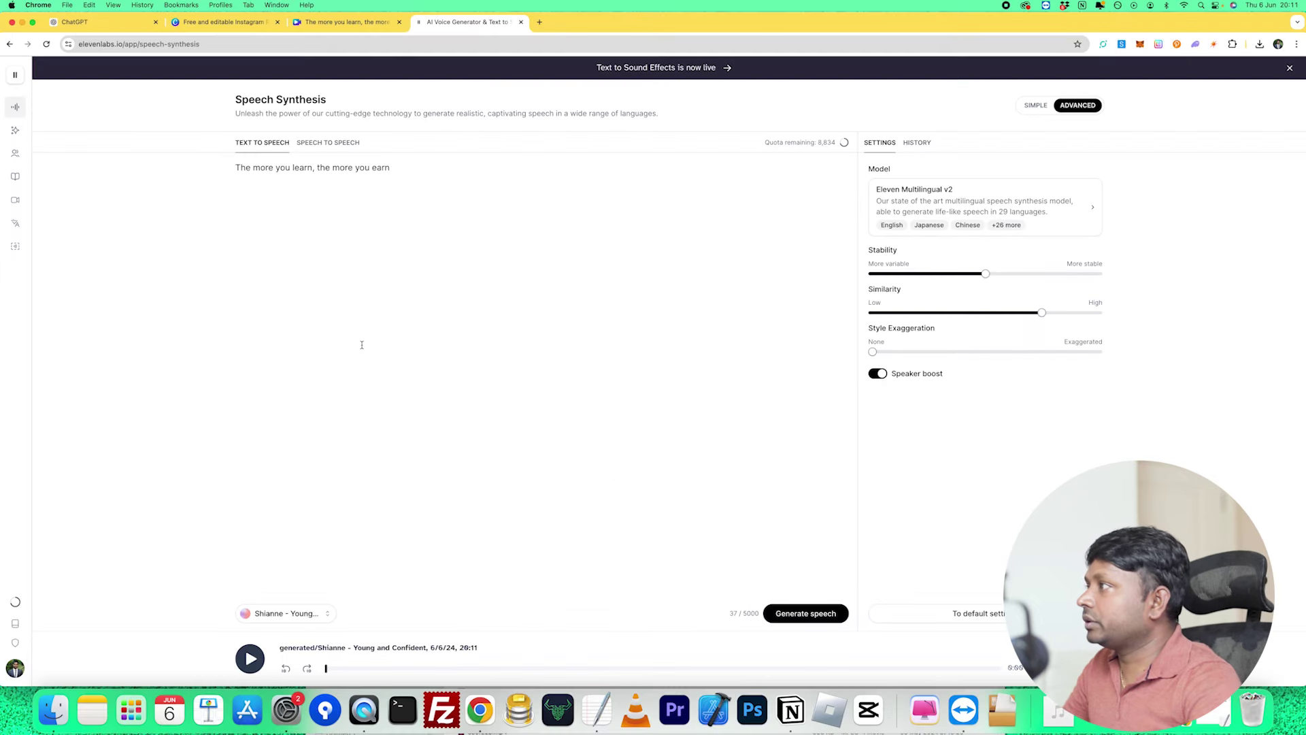
pyautogui.press('super+a')
pyautogui.write('Knowledge is the key to financial freedom')
pyautogui.click(806, 614)
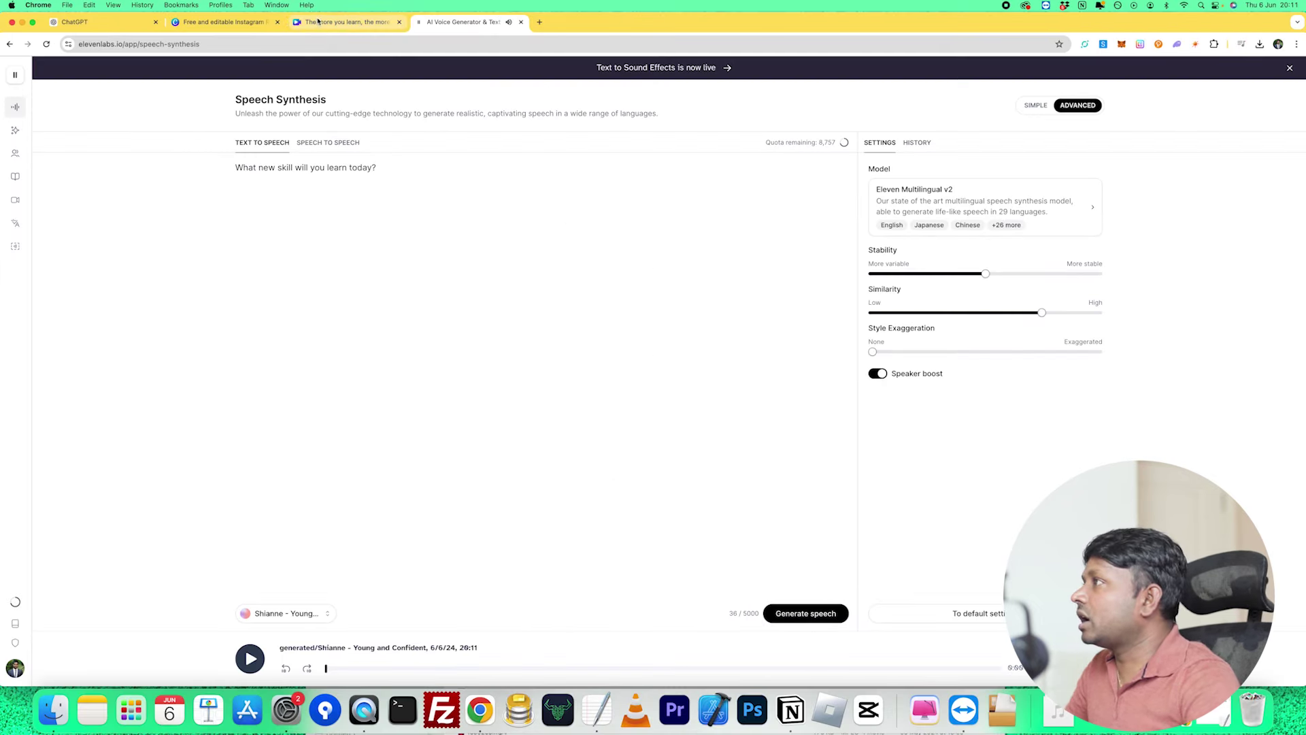
# Upload the three newest ElevenLabs MP3 files from the Downloads folder to the Canva design.
pyautogui.click(317, 23)
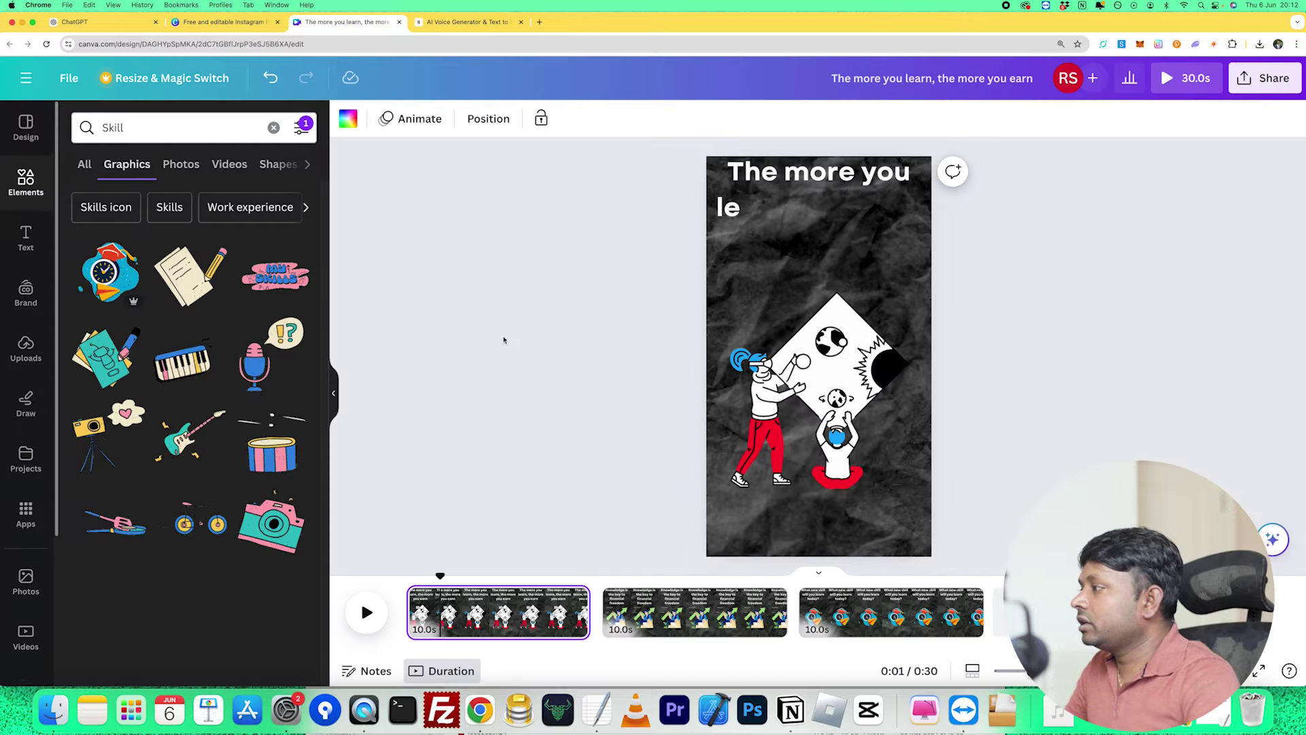
pyautogui.click(55, 711)
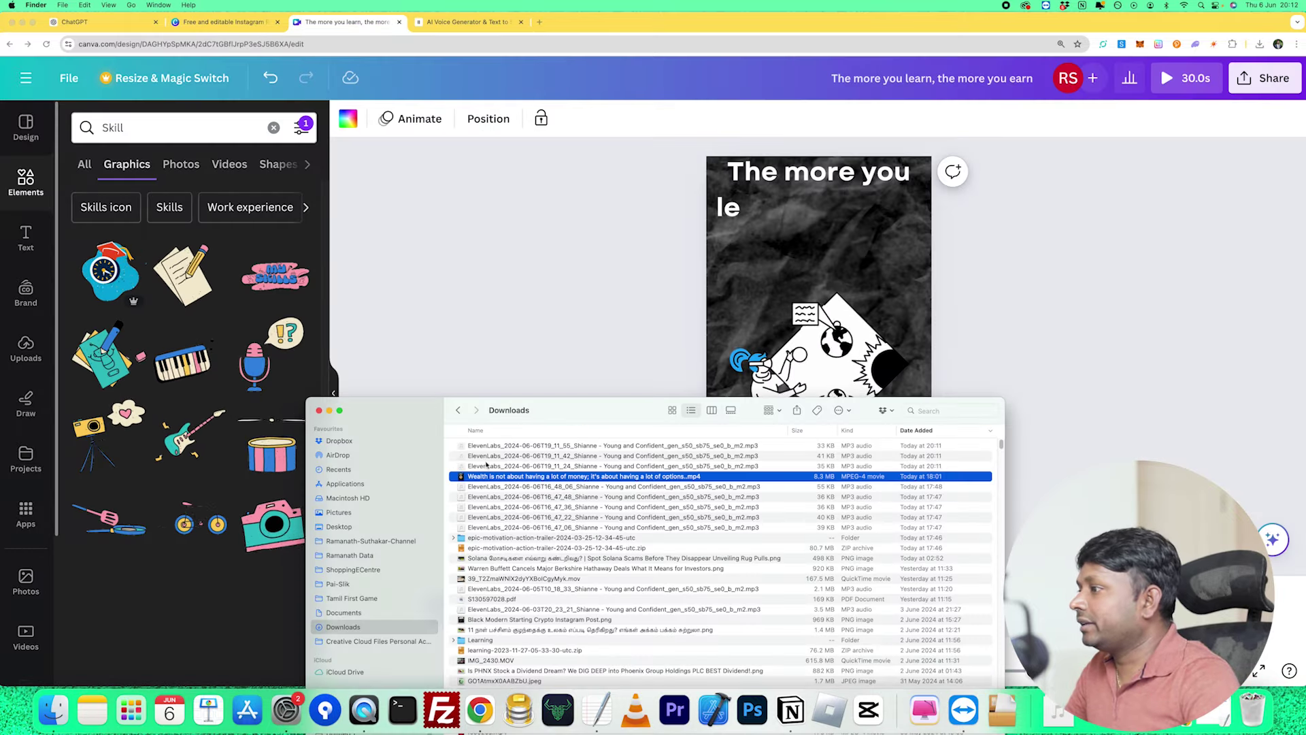
pyautogui.keyDown('shift'); pyautogui.click(486, 446); pyautogui.keyUp('shift')
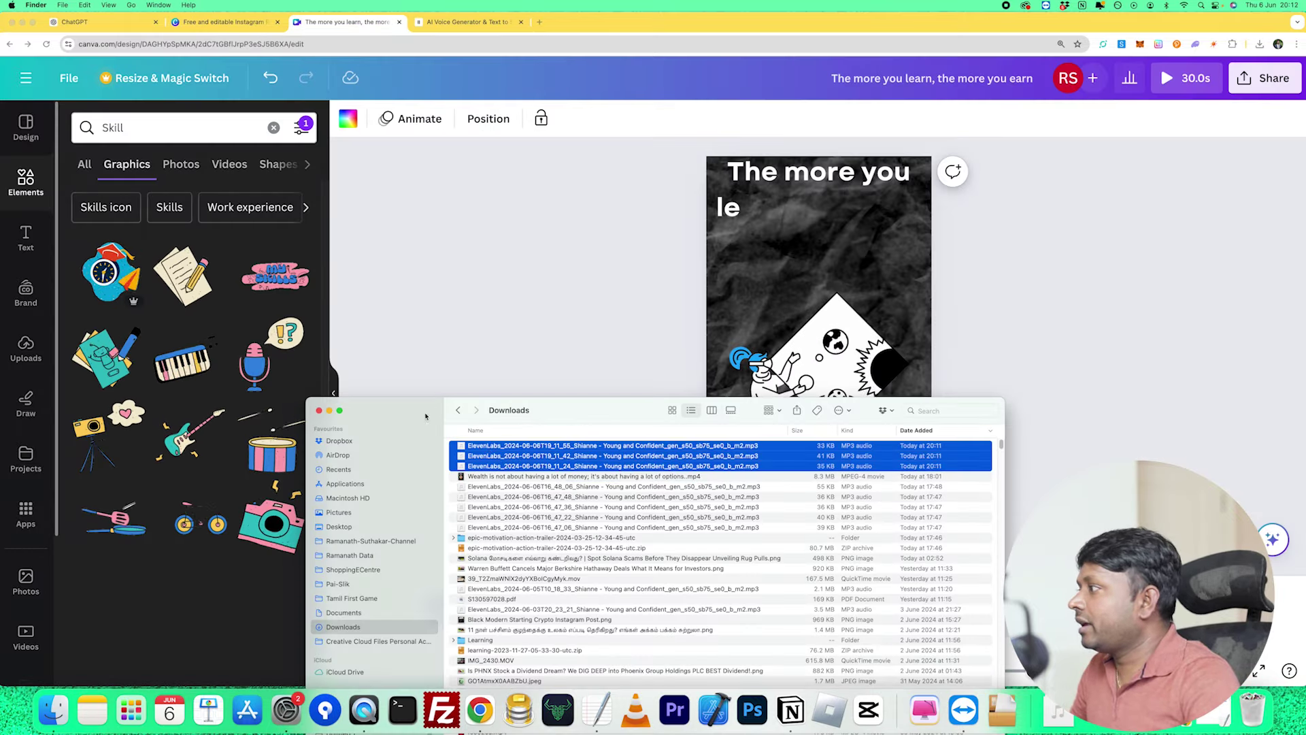
pyautogui.moveTo(582, 398); pyautogui.dragTo(1002, 122)
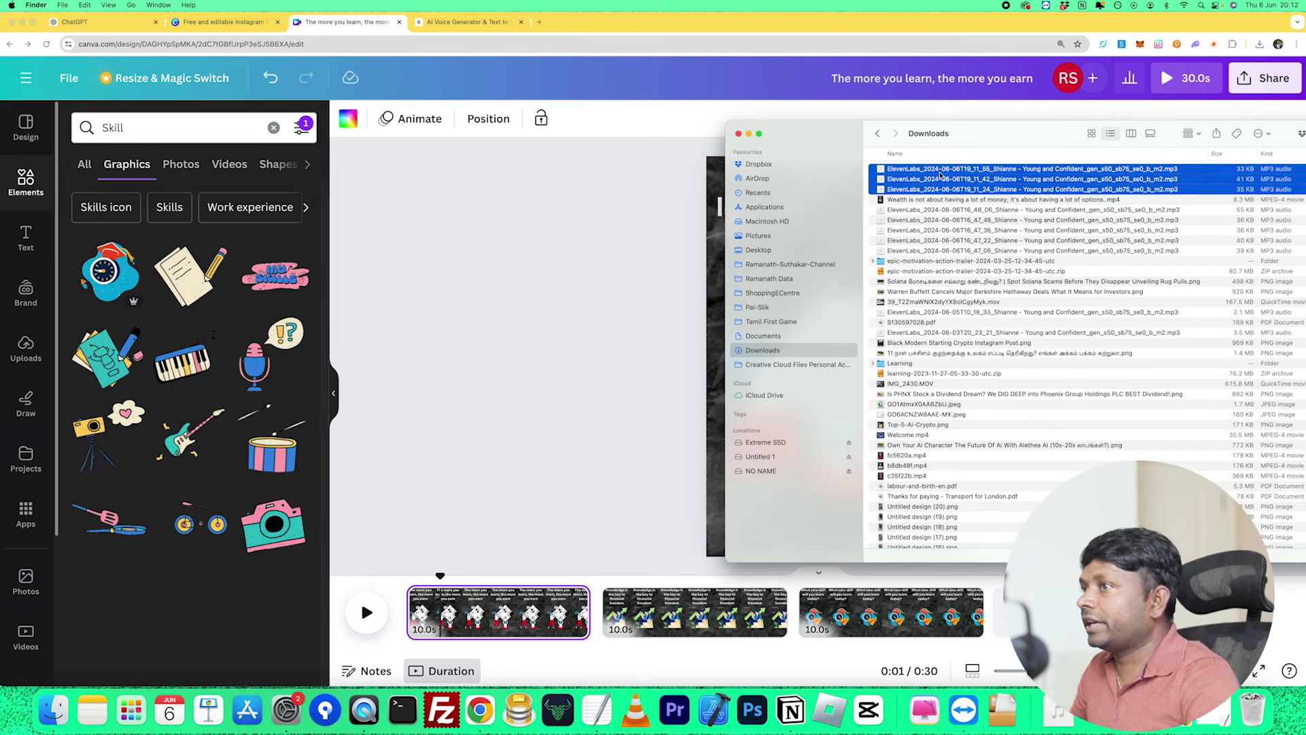
pyautogui.moveTo(986, 179); pyautogui.dragTo(568, 656)
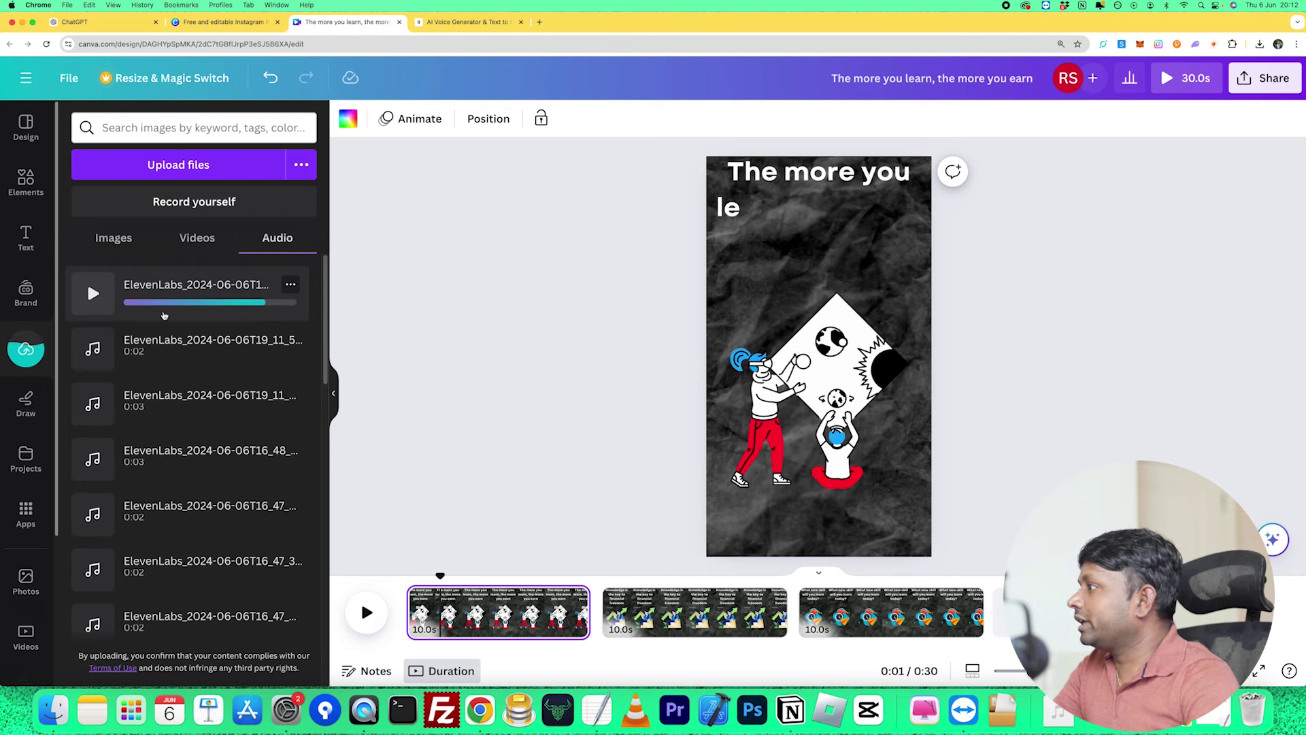
# Listen to the first uploaded audio file, and place all three speech clips one after another on the timeline in quote order.
pyautogui.click(94, 294)
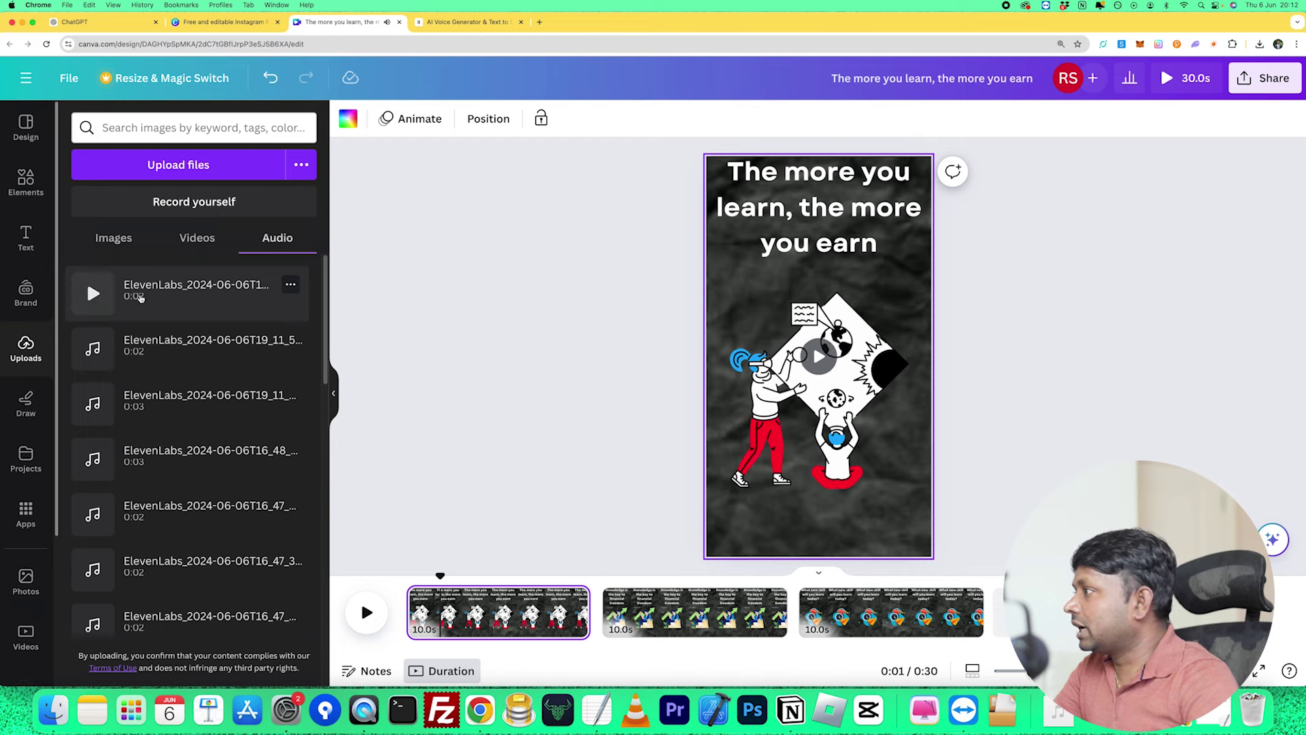
pyautogui.moveTo(140, 297); pyautogui.dragTo(429, 623)
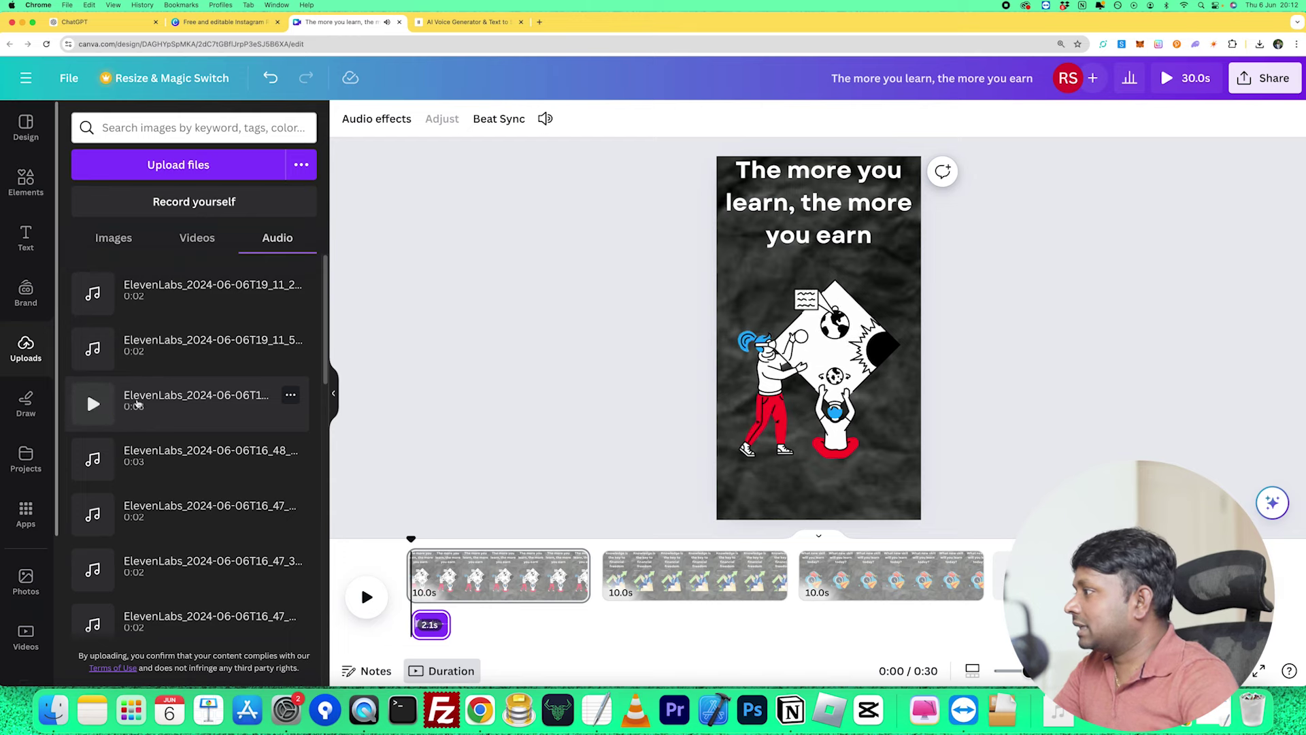
pyautogui.moveTo(142, 408); pyautogui.dragTo(488, 590)
pyautogui.moveTo(134, 347); pyautogui.dragTo(533, 592)
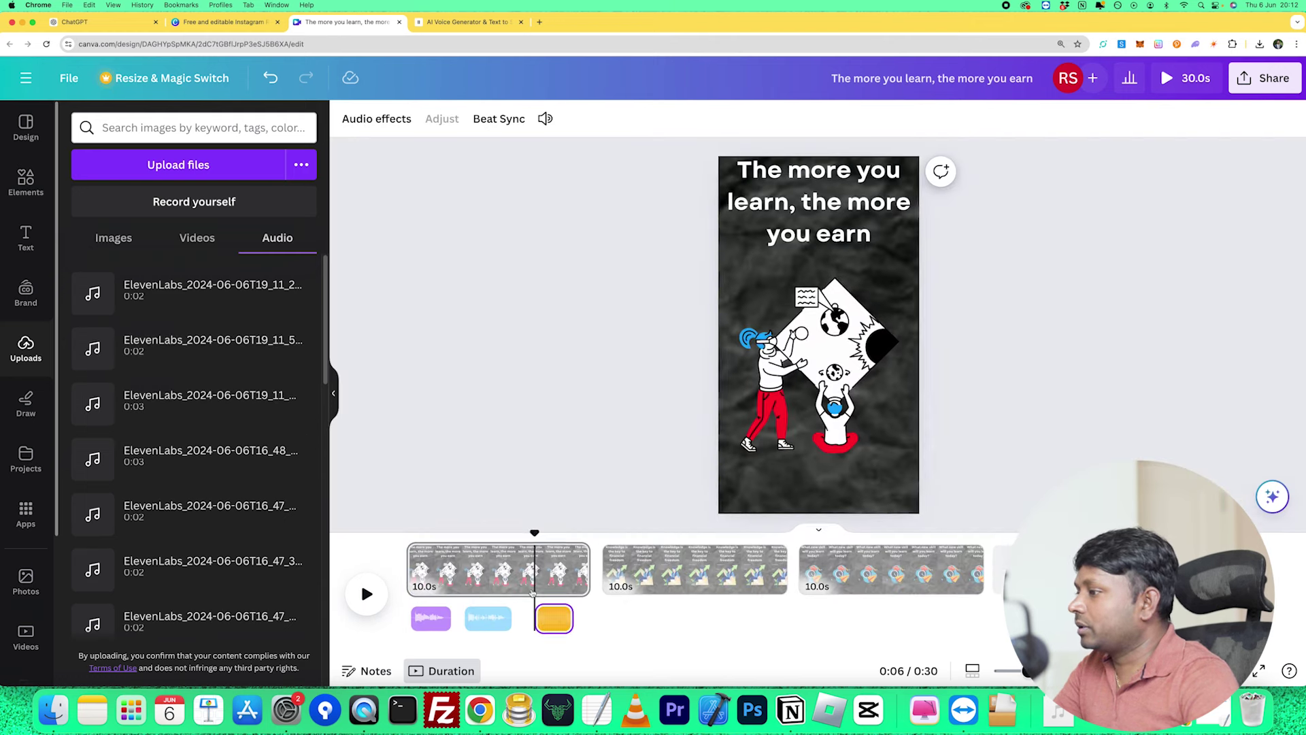
# Shorten the first page to 2.2 s to match the first speech clip.
pyautogui.click(429, 625)
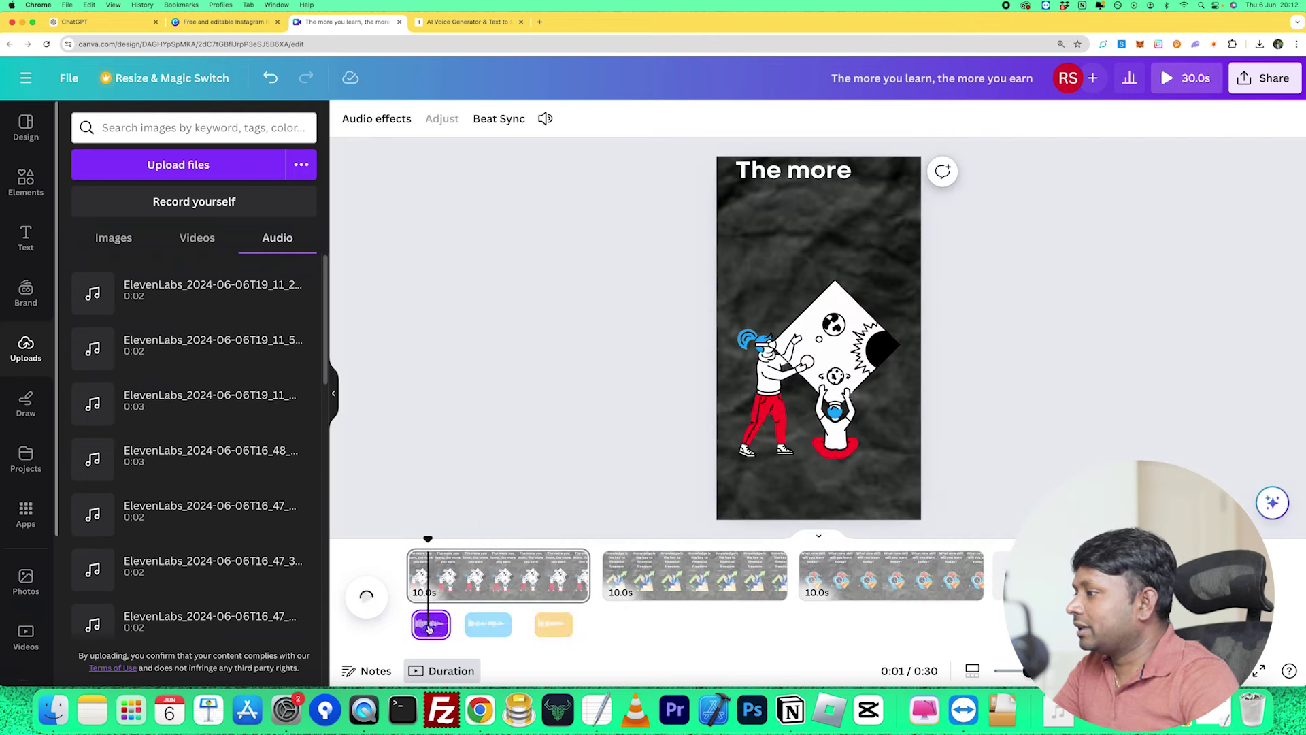
pyautogui.moveTo(448, 625); pyautogui.dragTo(449, 624)
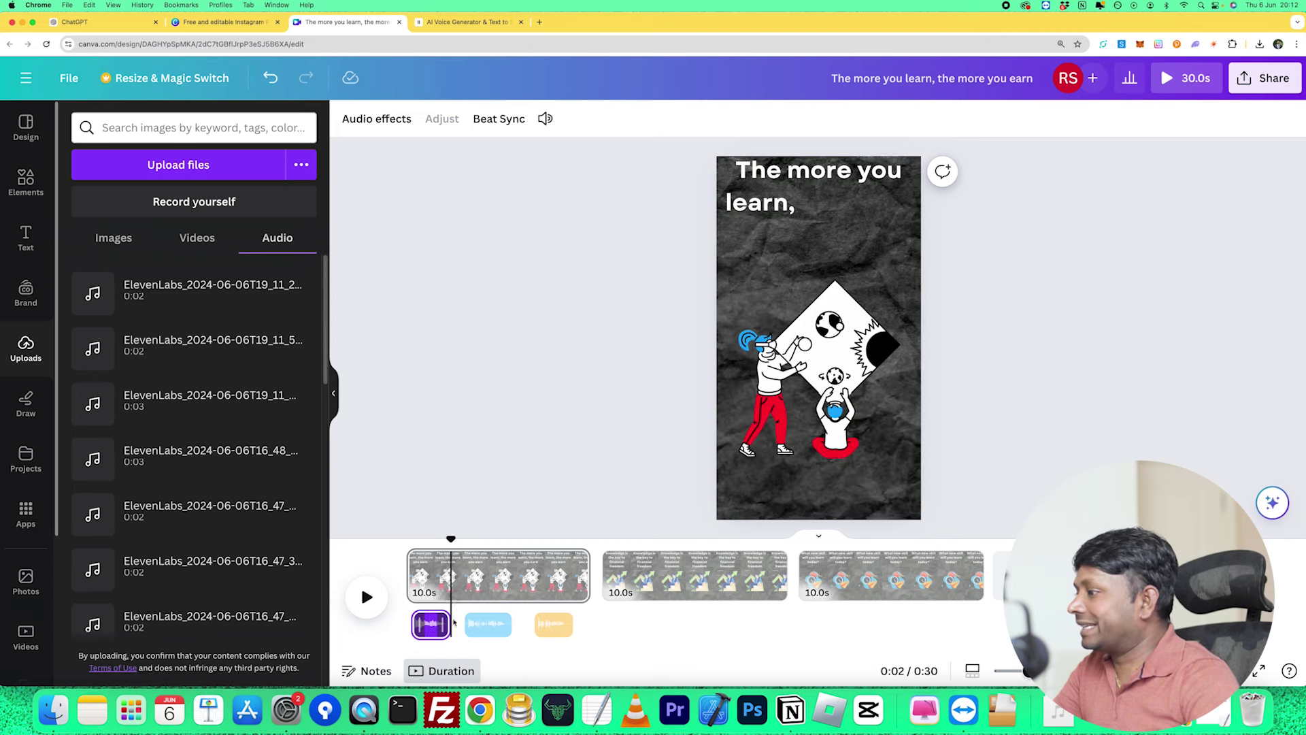
pyautogui.click(468, 589)
pyautogui.moveTo(585, 579); pyautogui.dragTo(442, 579)
pyautogui.click(442, 624)
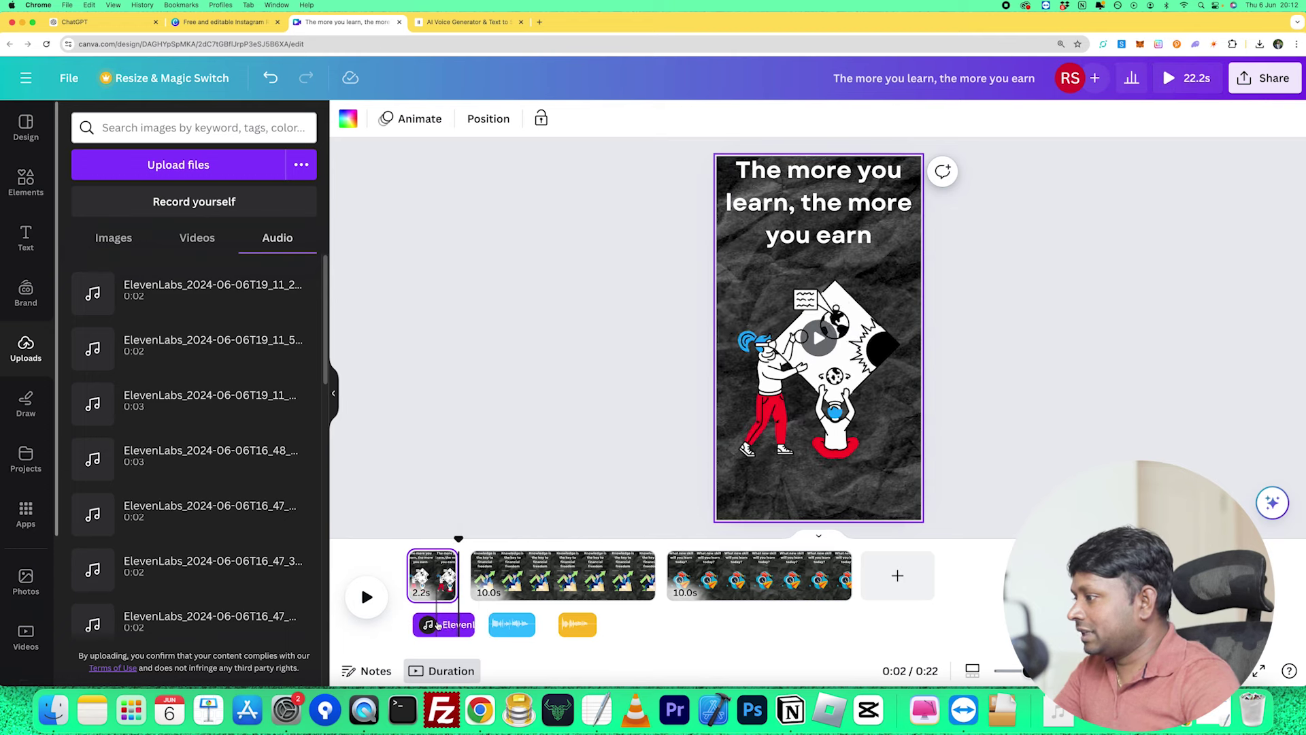
# Align the second and third speech clips with the starts of their pages, trimming those pages to 2.5 s and 2.0 s.
pyautogui.moveTo(519, 623); pyautogui.dragTo(500, 626)
pyautogui.moveTo(653, 575); pyautogui.dragTo(513, 578)
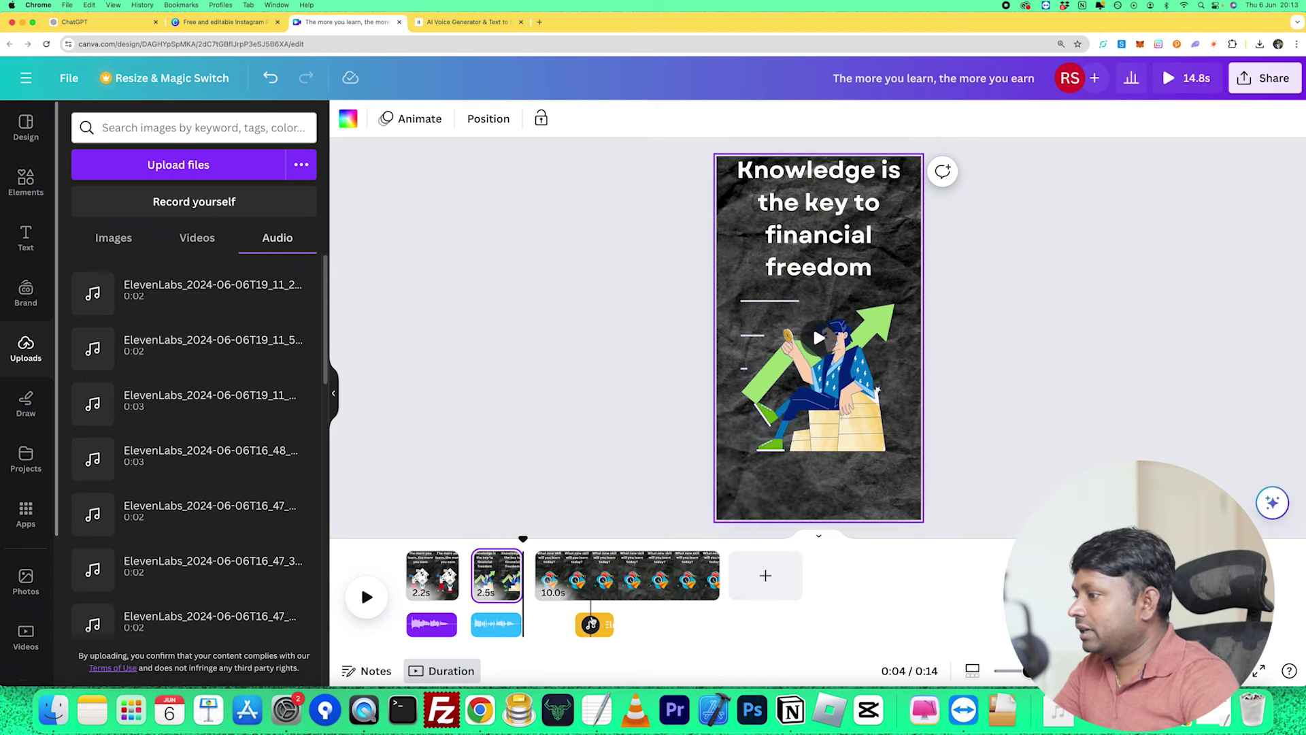
pyautogui.moveTo(591, 623); pyautogui.dragTo(553, 623)
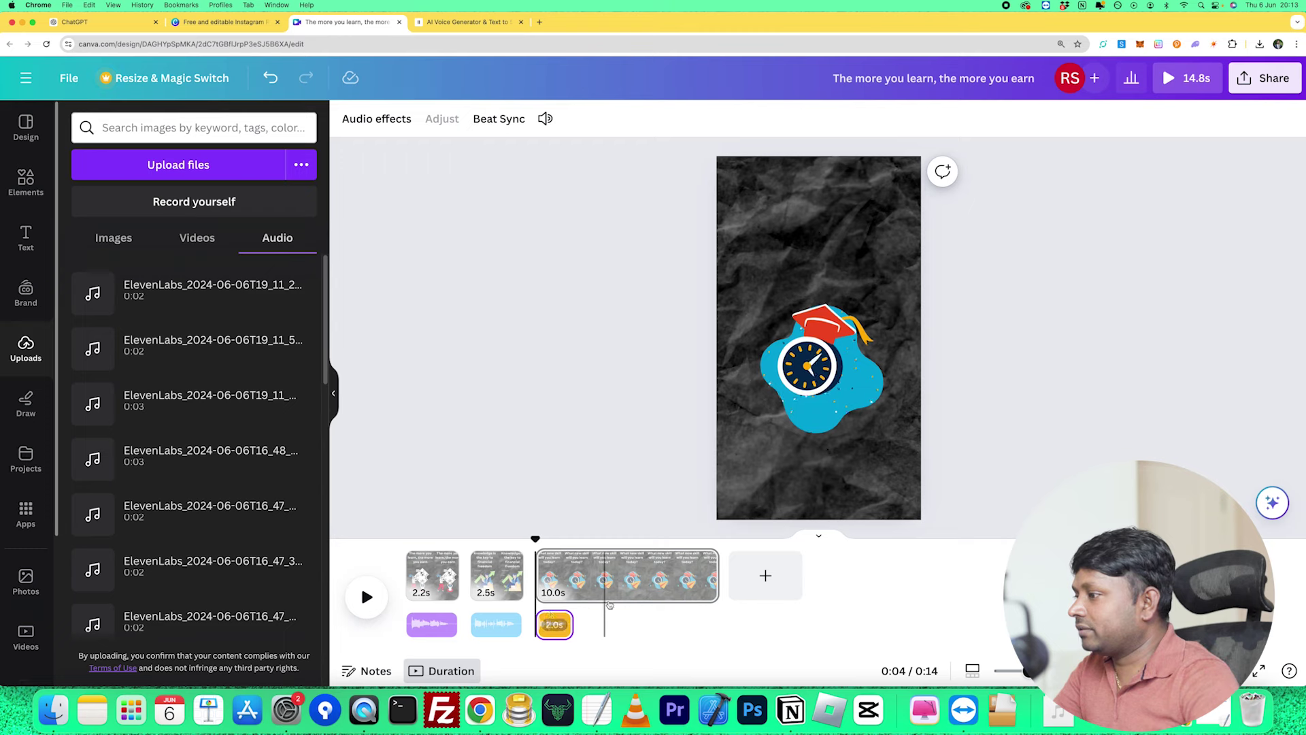
pyautogui.moveTo(716, 577); pyautogui.dragTo(571, 584)
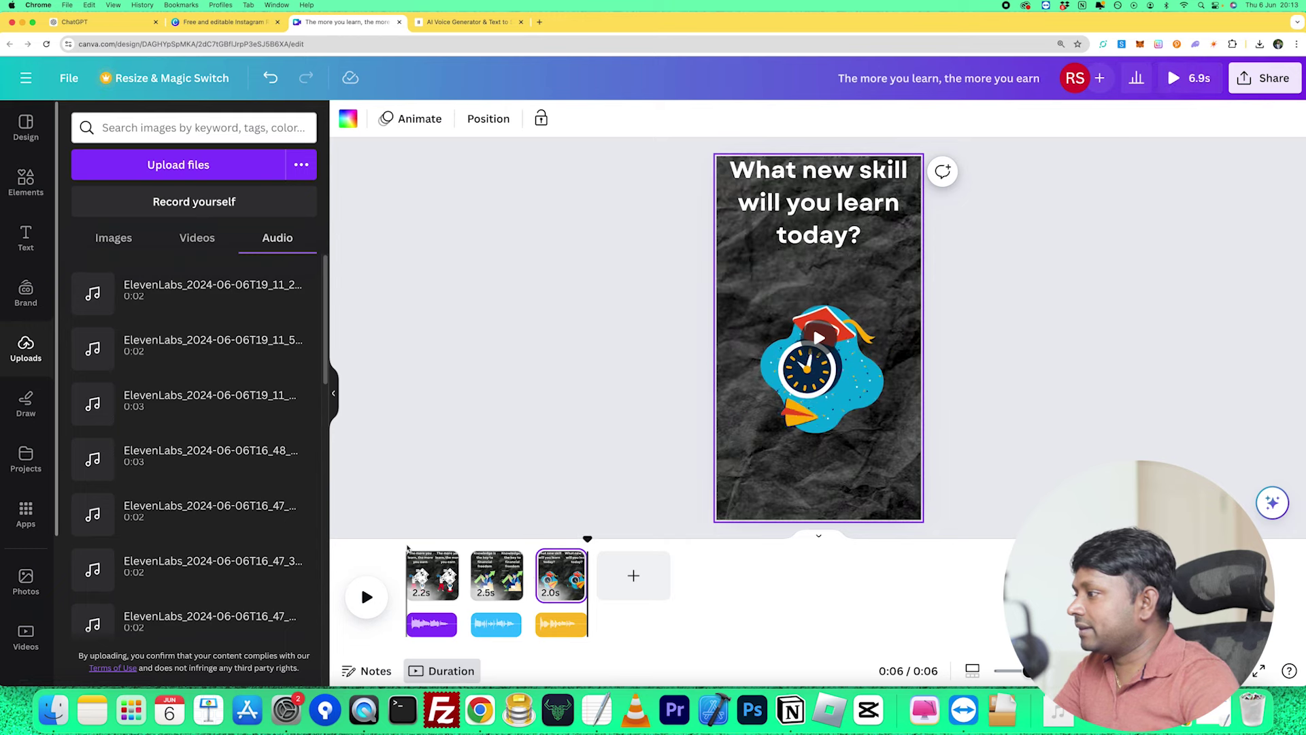
# Preview the synced reel from the start, and add the uploaded Epic Motivation Action Trailer music beneath the three speech clips.
pyautogui.click(407, 550)
pyautogui.click(363, 596)
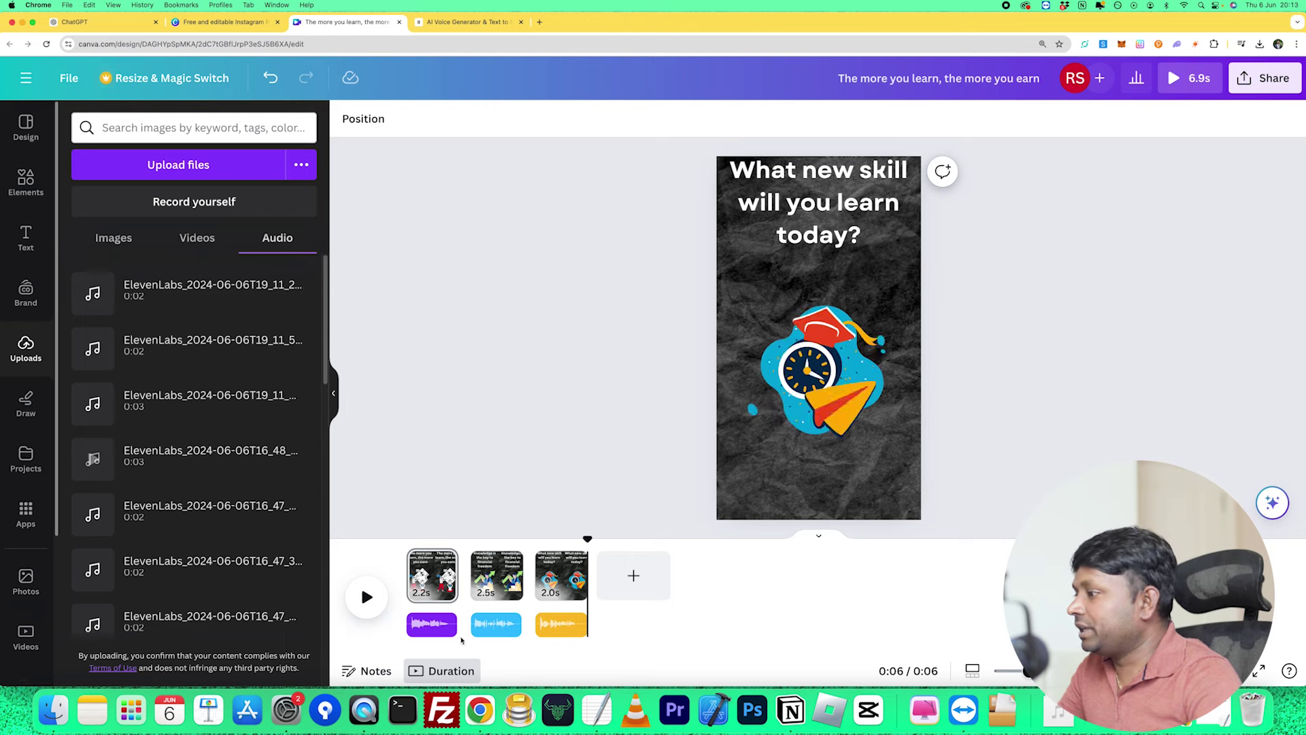
pyautogui.scroll(-3, 194, 502)
pyautogui.scroll(-6, 197, 498)
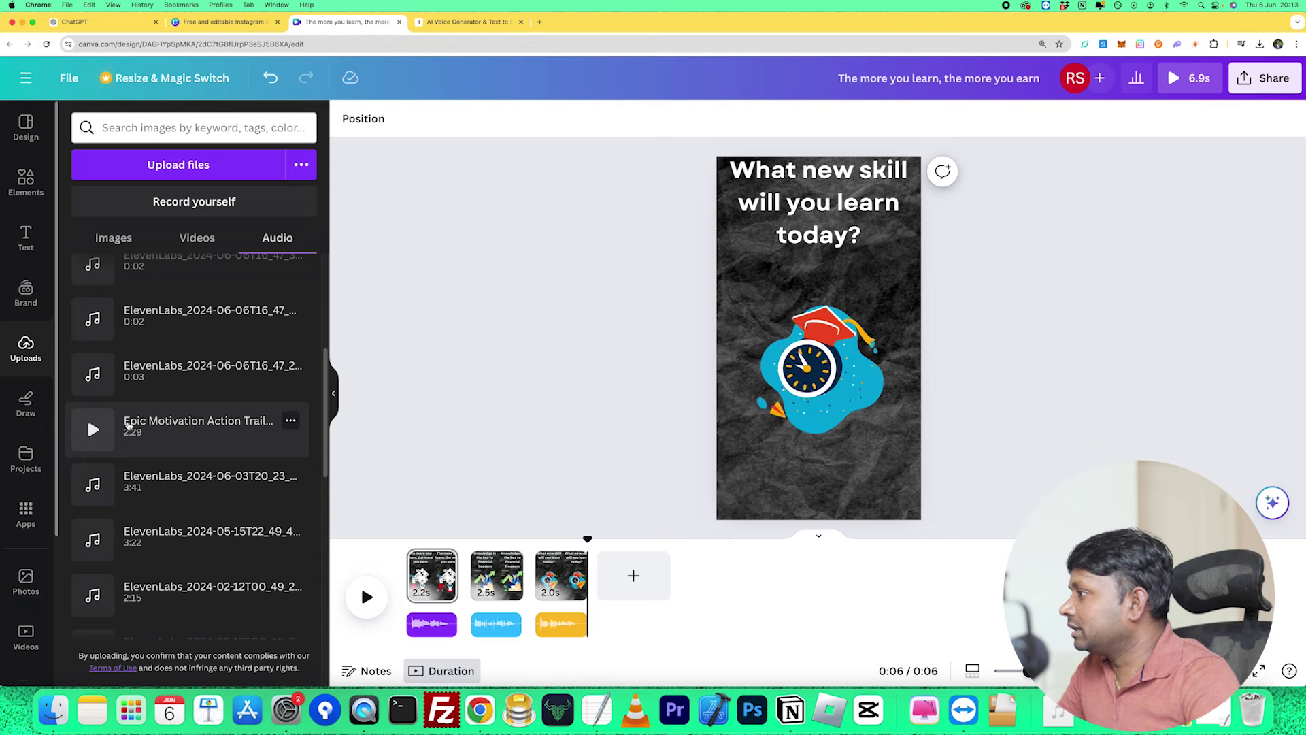
pyautogui.moveTo(128, 425); pyautogui.dragTo(419, 627)
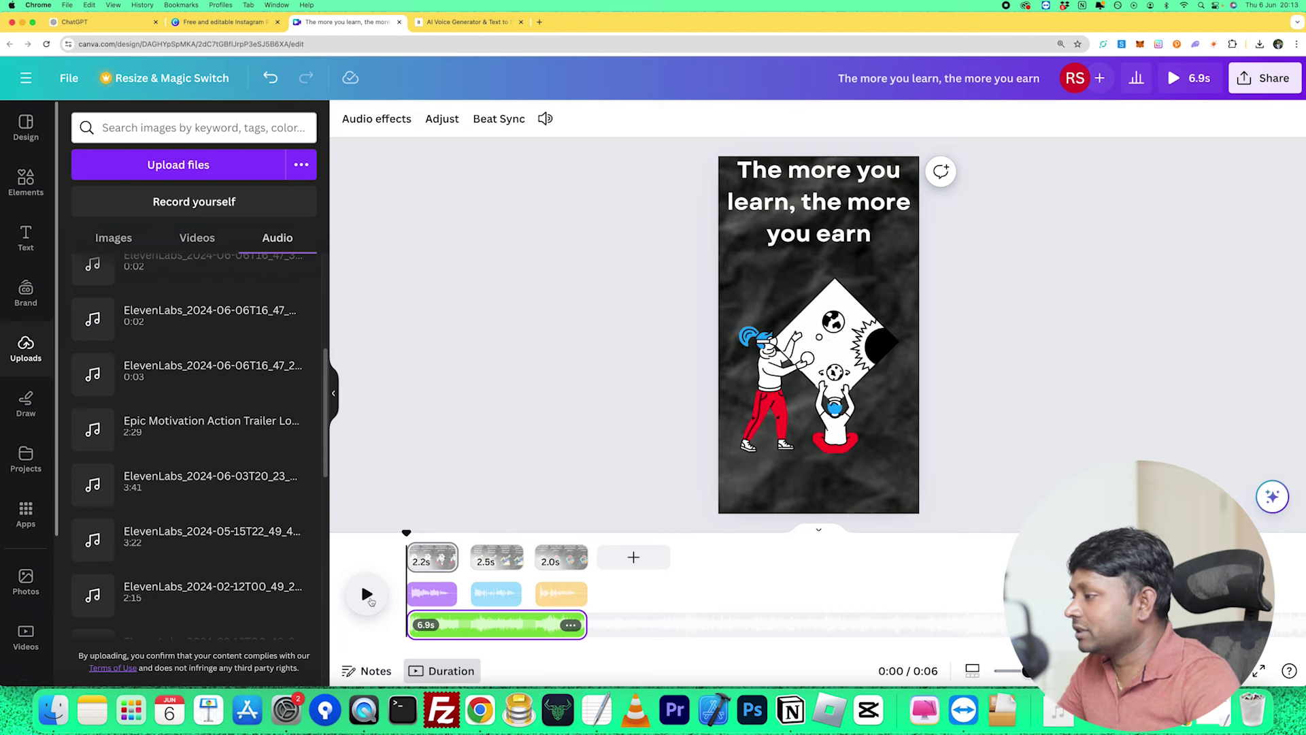
# Lower the background music track's volume to 15 and replay the reel from the beginning to check the mix.
pyautogui.click(367, 595)
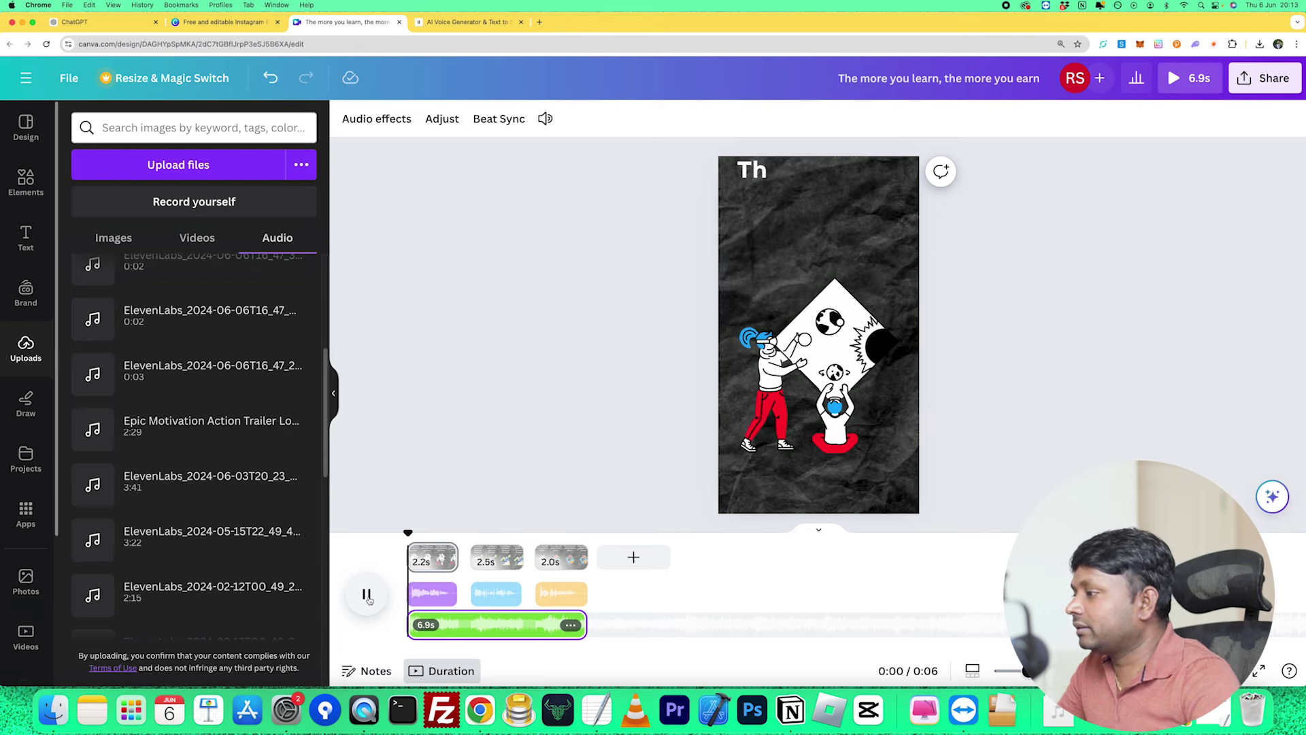
pyautogui.click(367, 595)
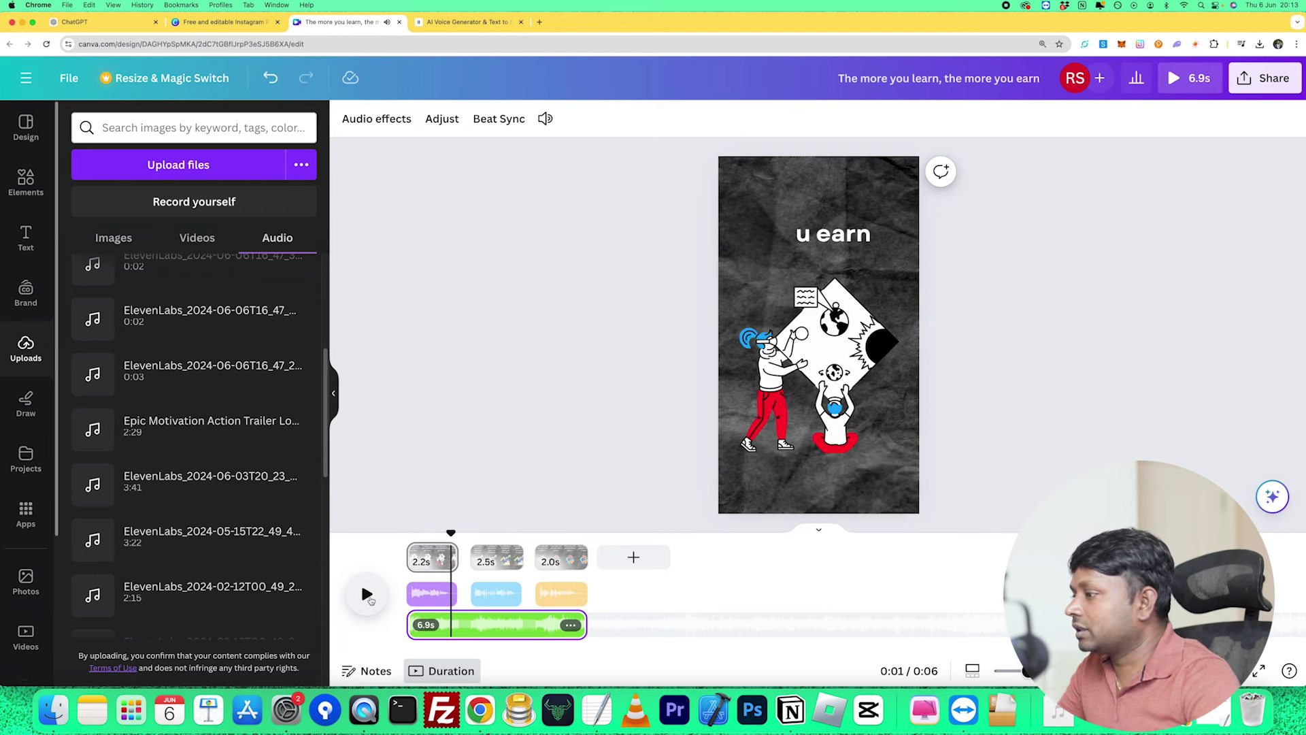
pyautogui.click(570, 625)
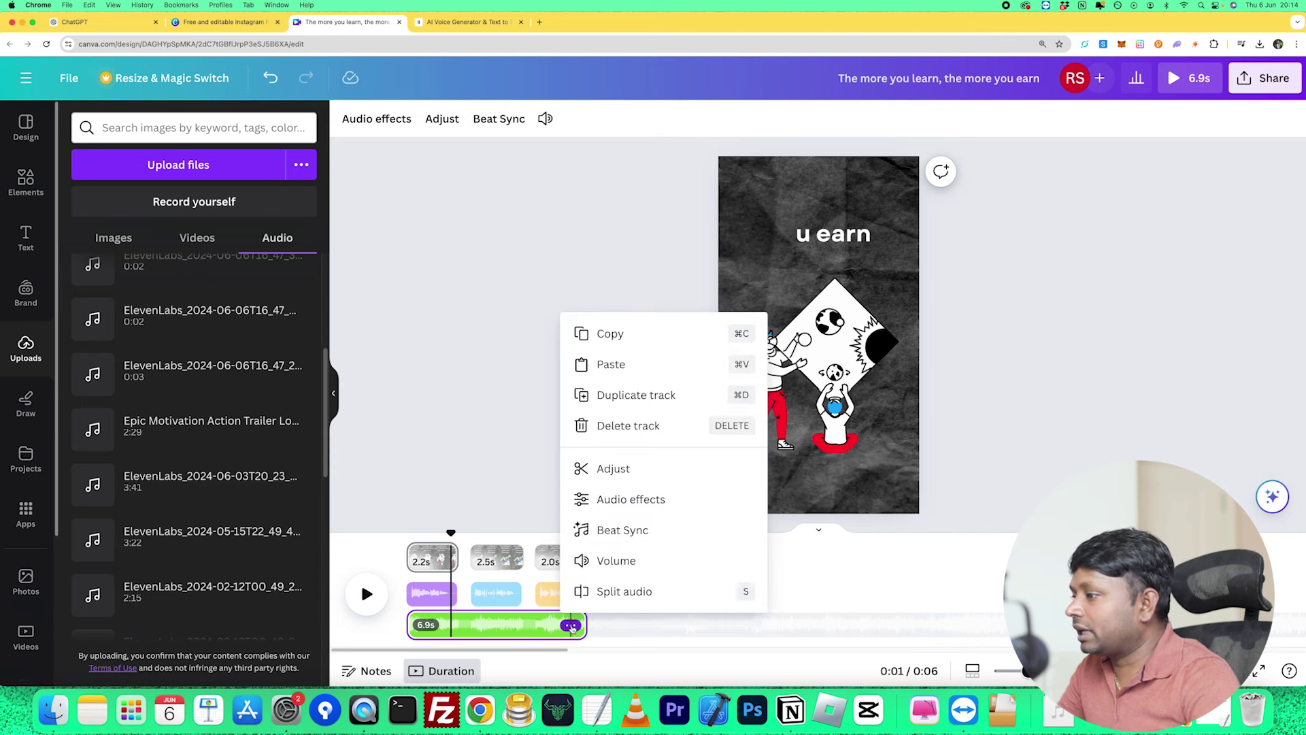
pyautogui.click(616, 562)
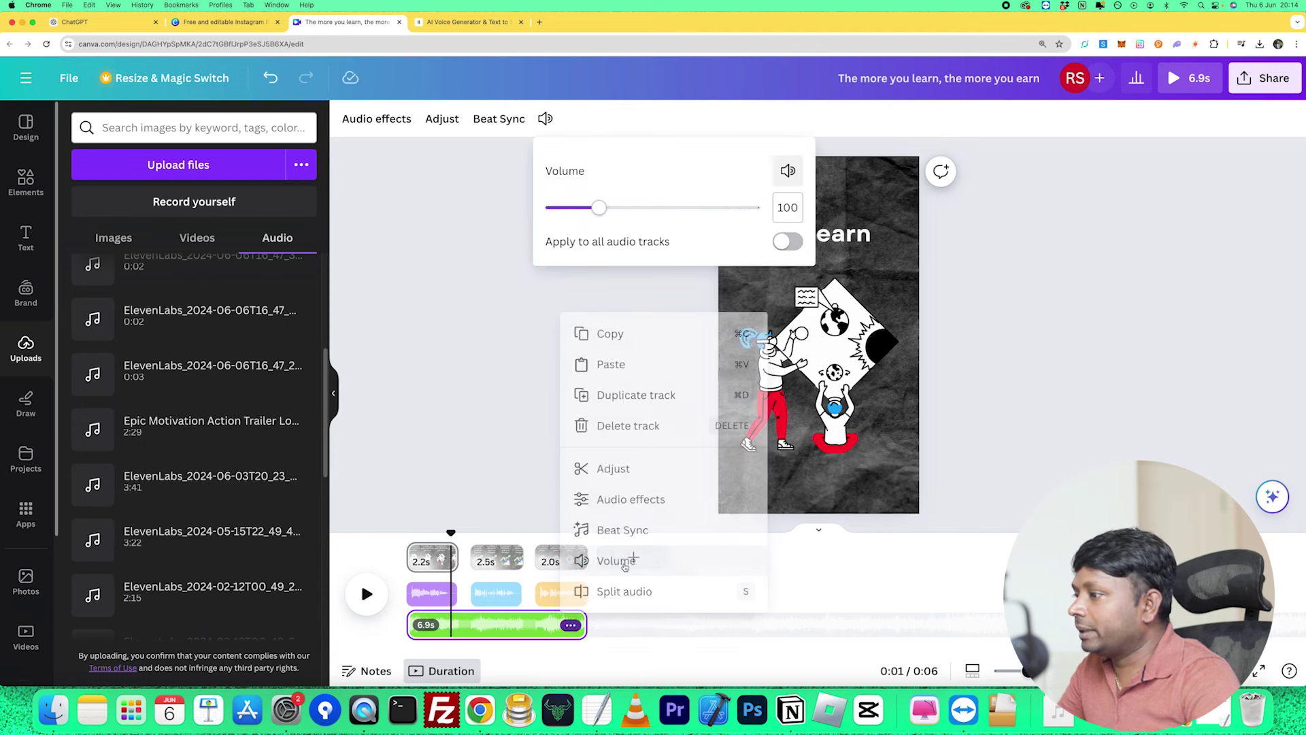
pyautogui.moveTo(596, 211); pyautogui.dragTo(583, 214)
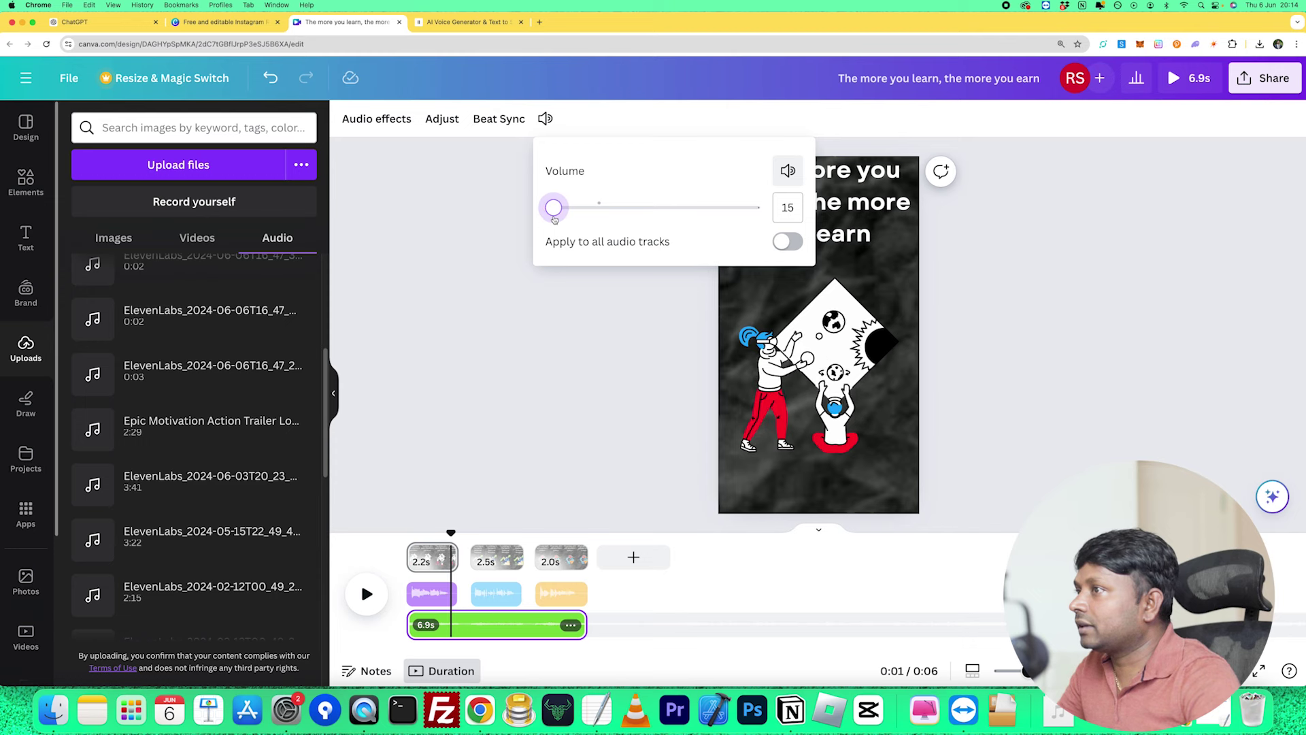
pyautogui.click(523, 356)
pyautogui.moveTo(451, 532); pyautogui.dragTo(398, 539)
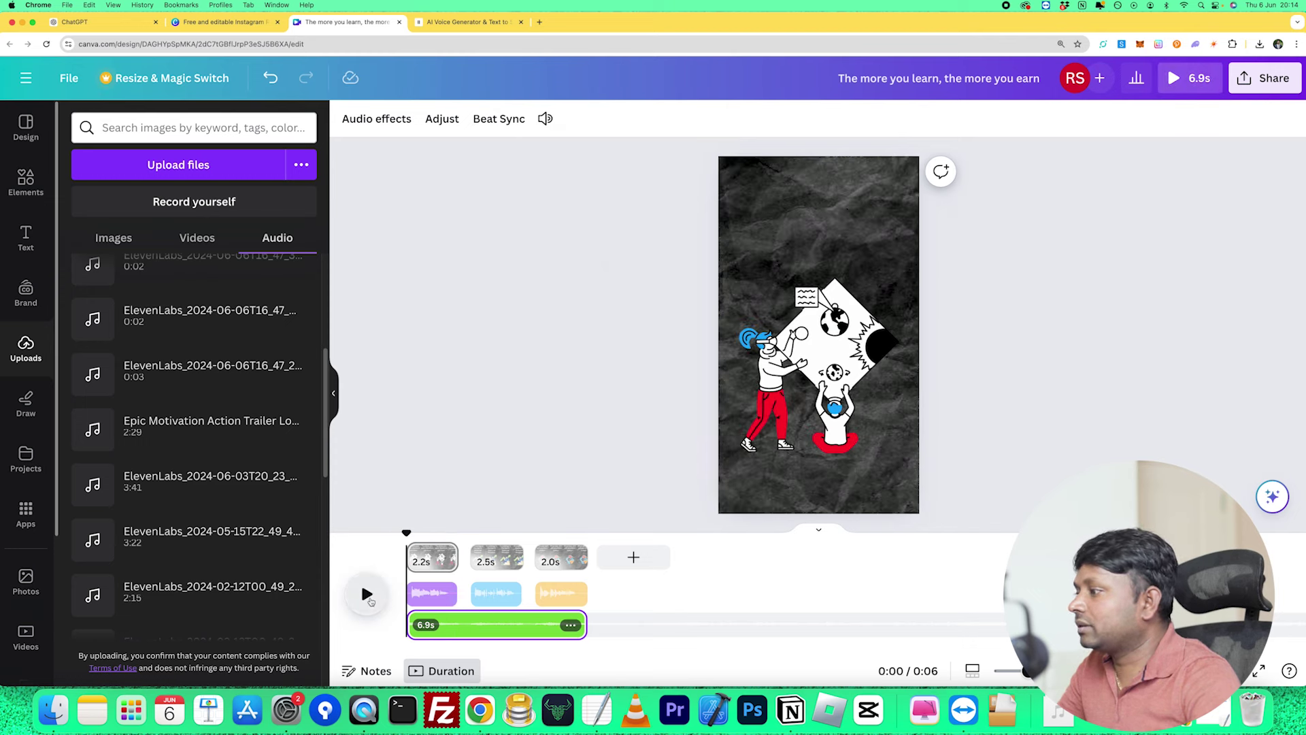
pyautogui.click(368, 595)
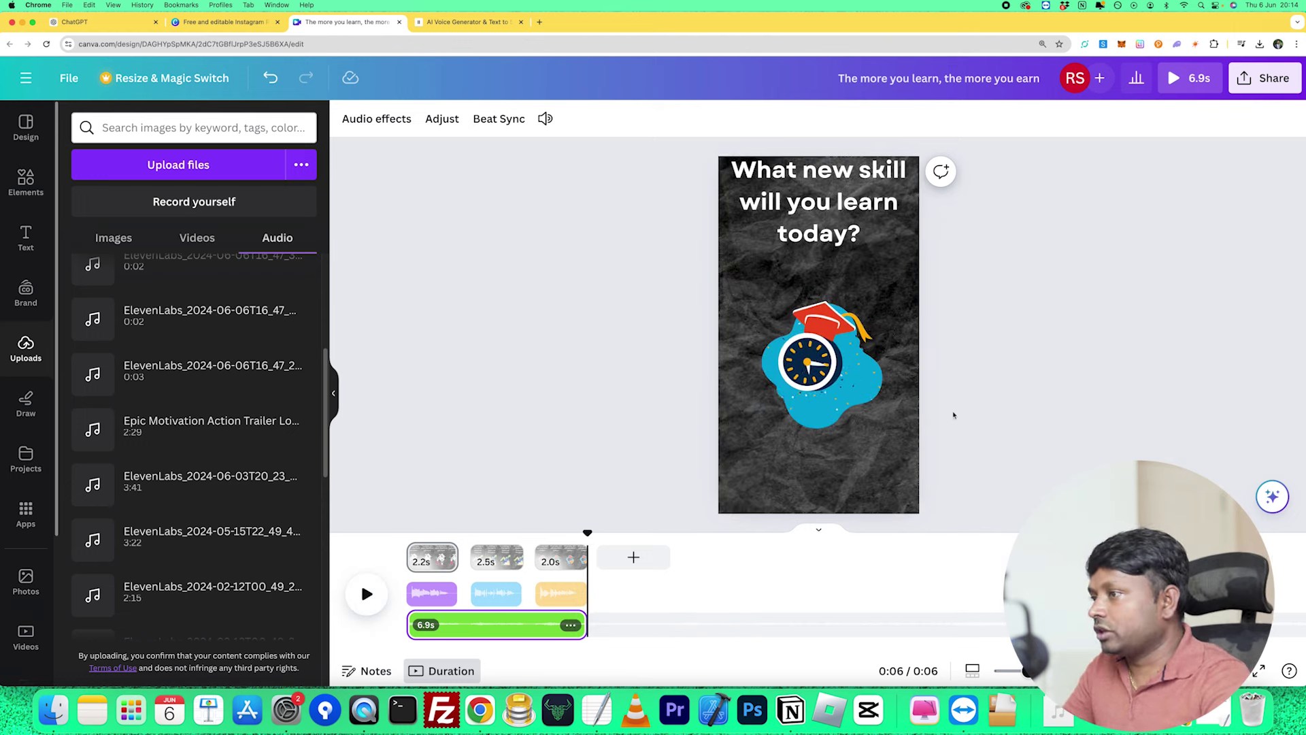
pyautogui.click(27, 181)
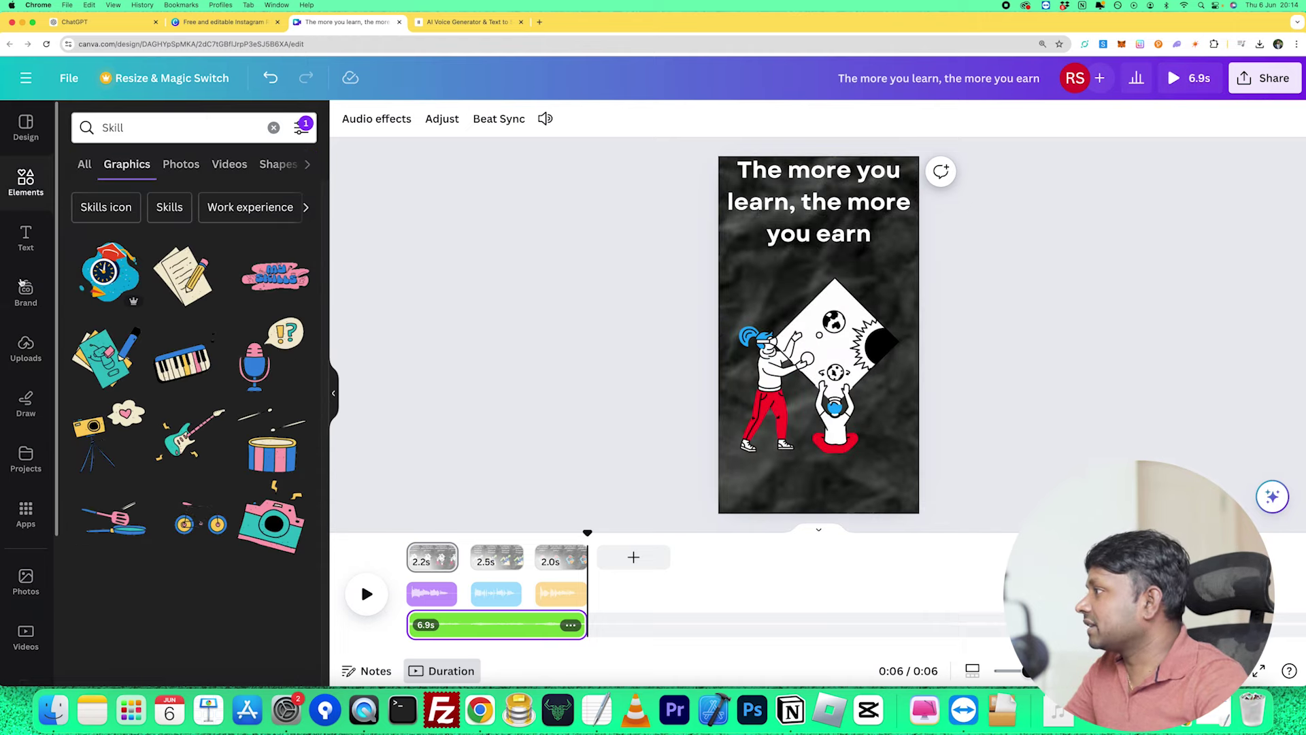
pyautogui.click(28, 243)
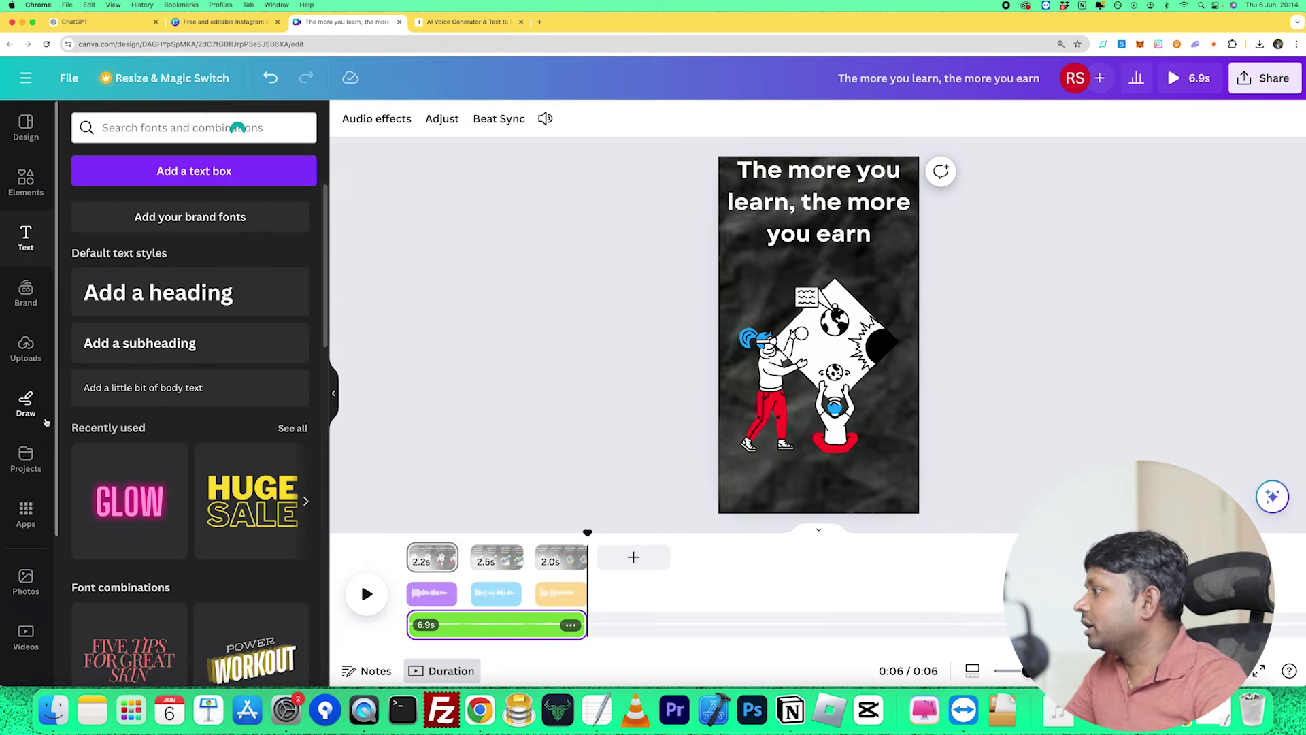
pyautogui.click(26, 183)
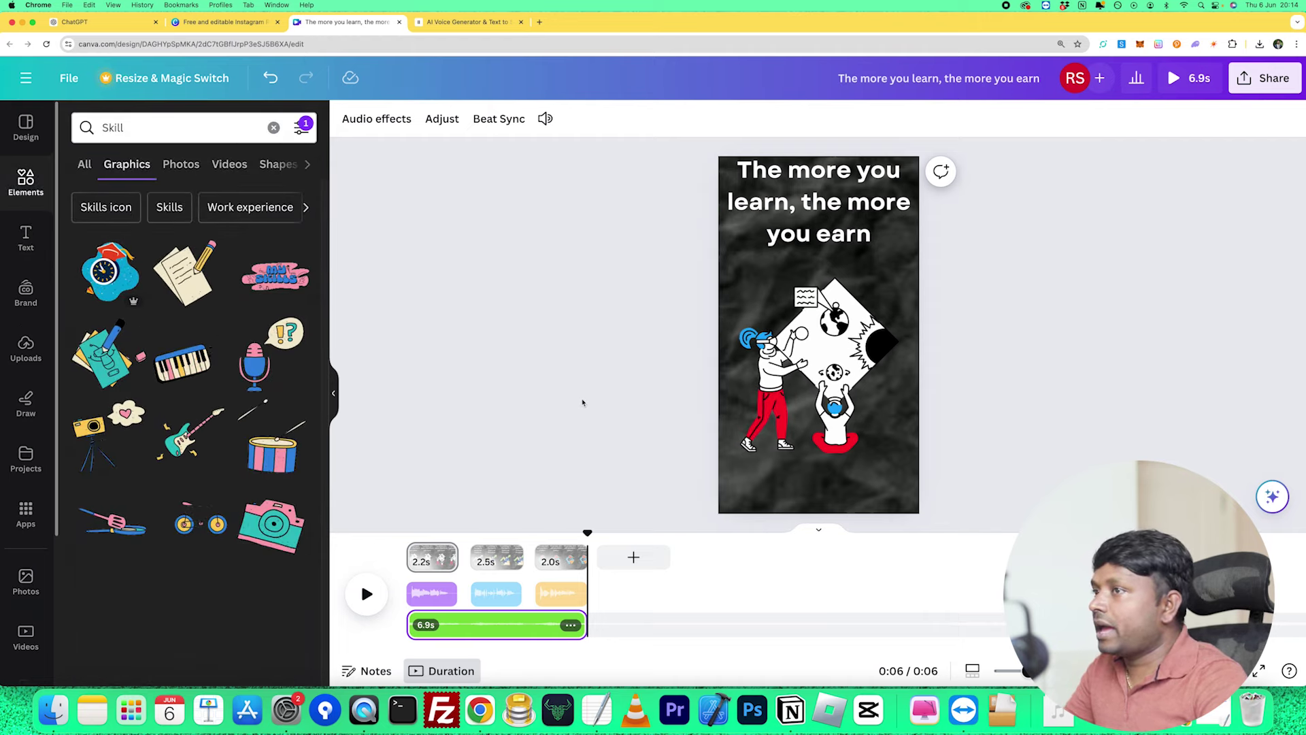
# Download all three pages as a single 1080p MP4 video, leaving separate files per page turned off.
pyautogui.click(1245, 245)
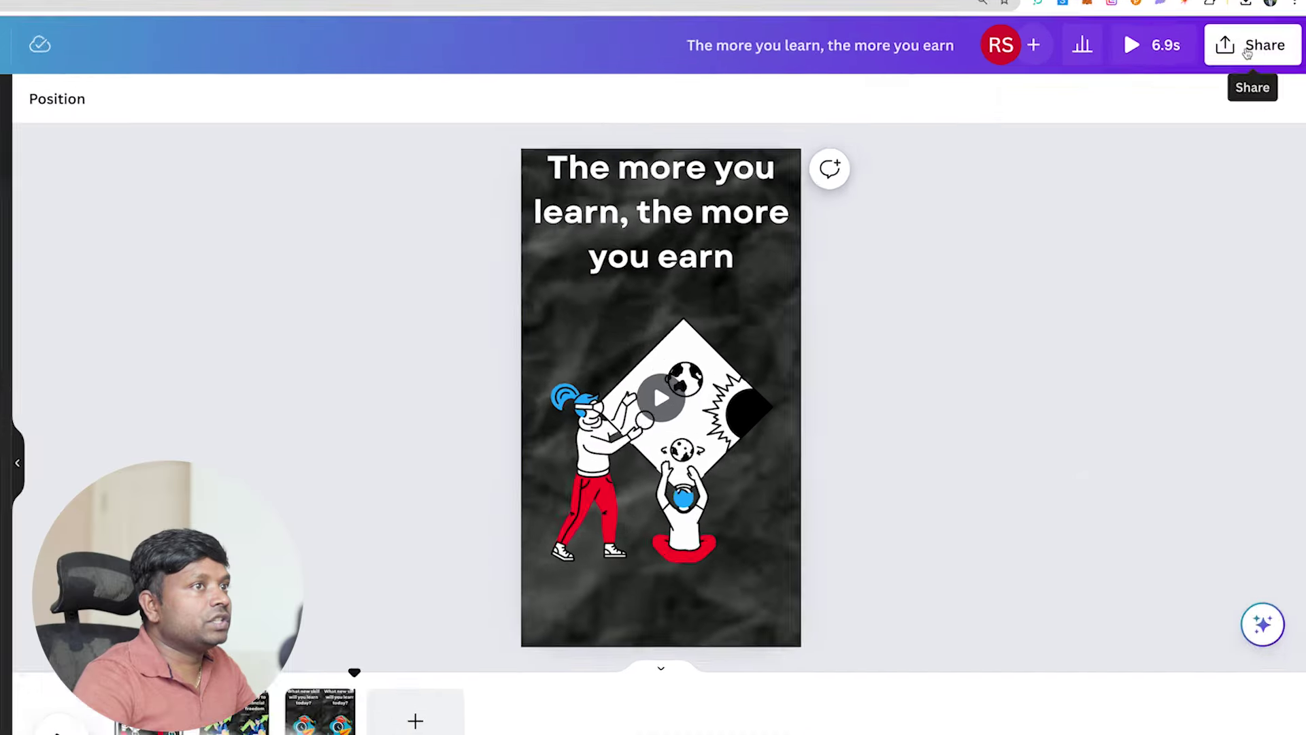
pyautogui.click(1247, 49)
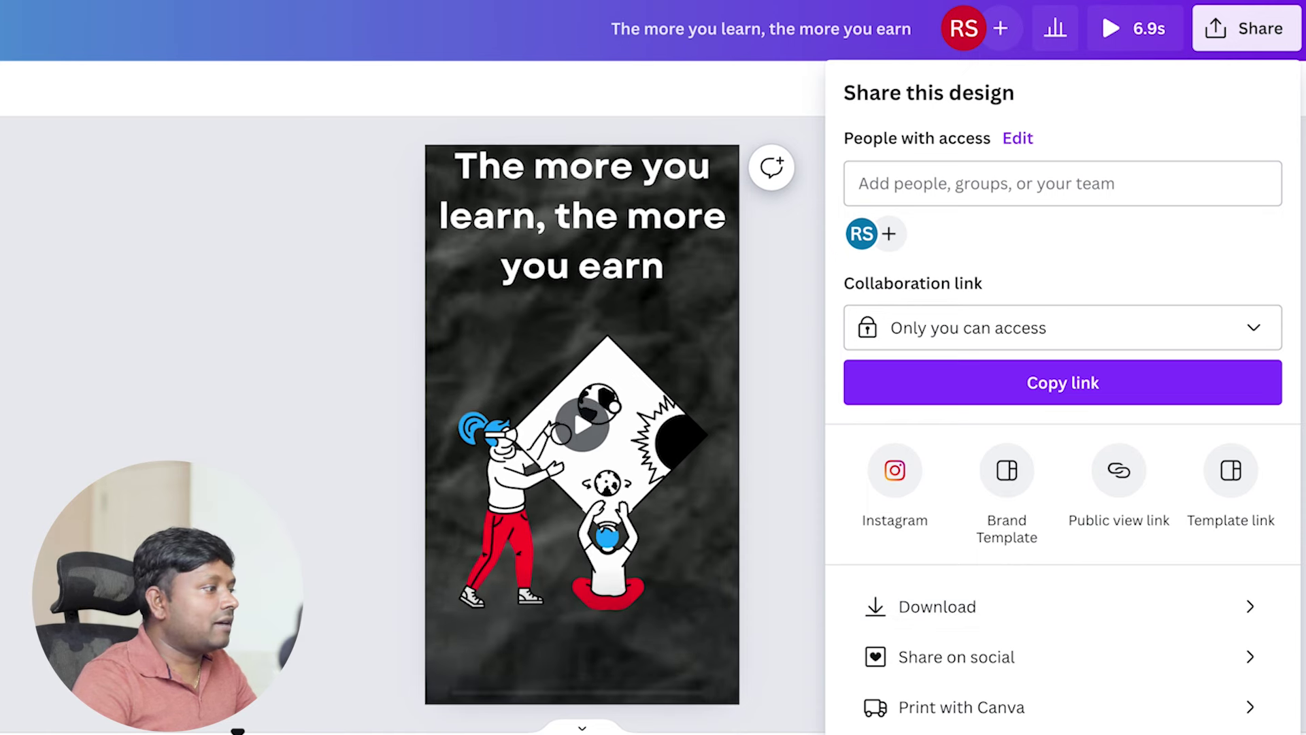
pyautogui.click(932, 614)
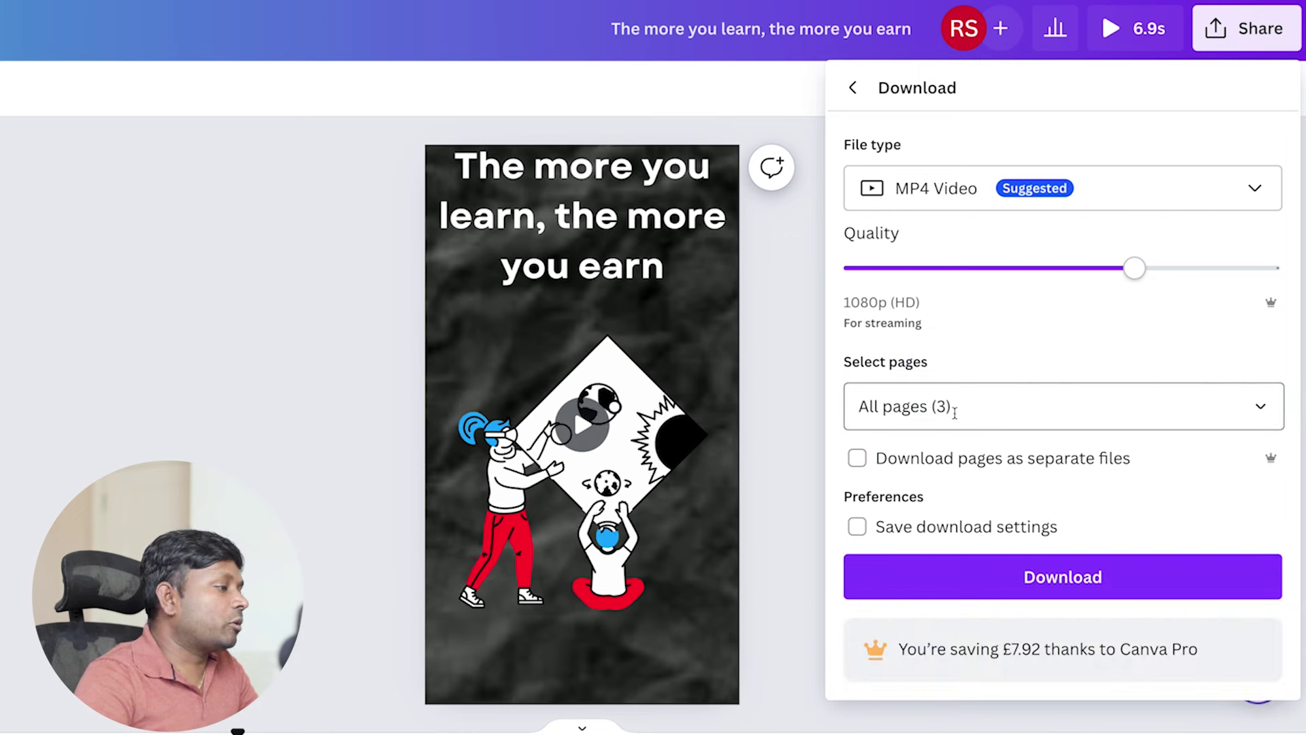
pyautogui.click(962, 458)
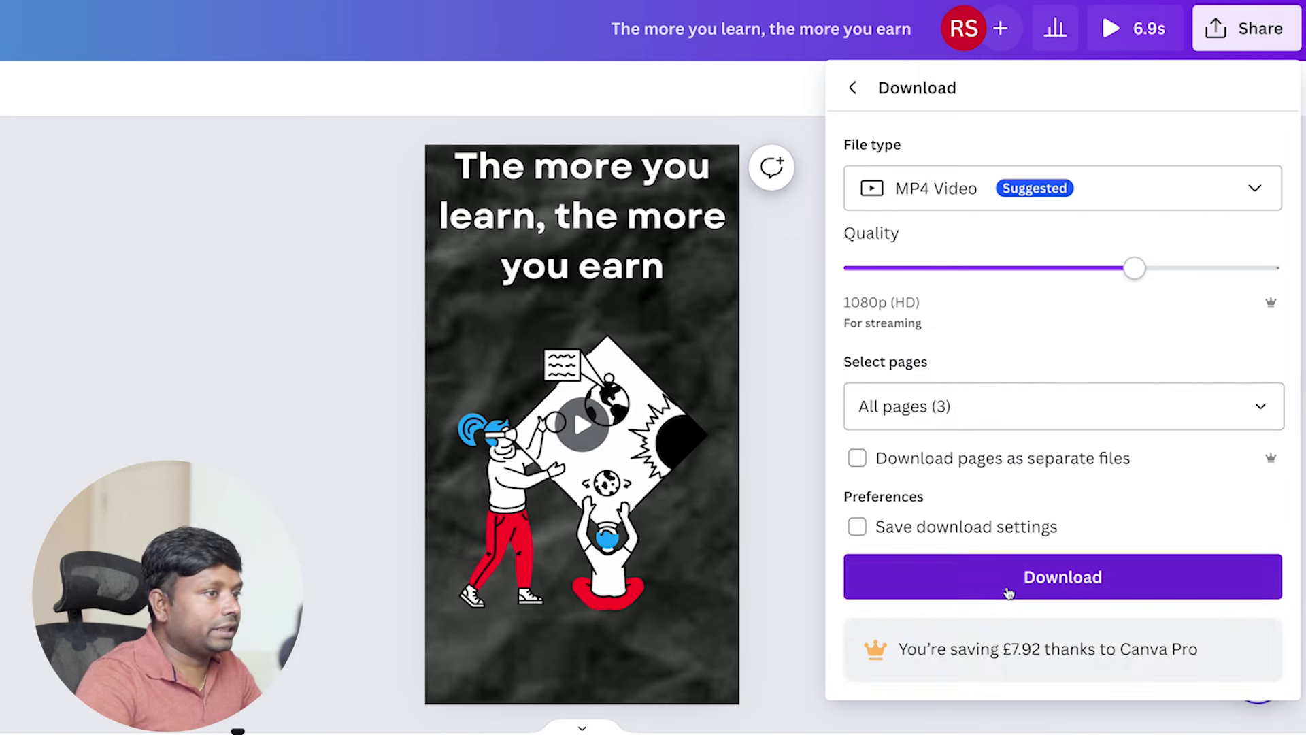
pyautogui.click(859, 463)
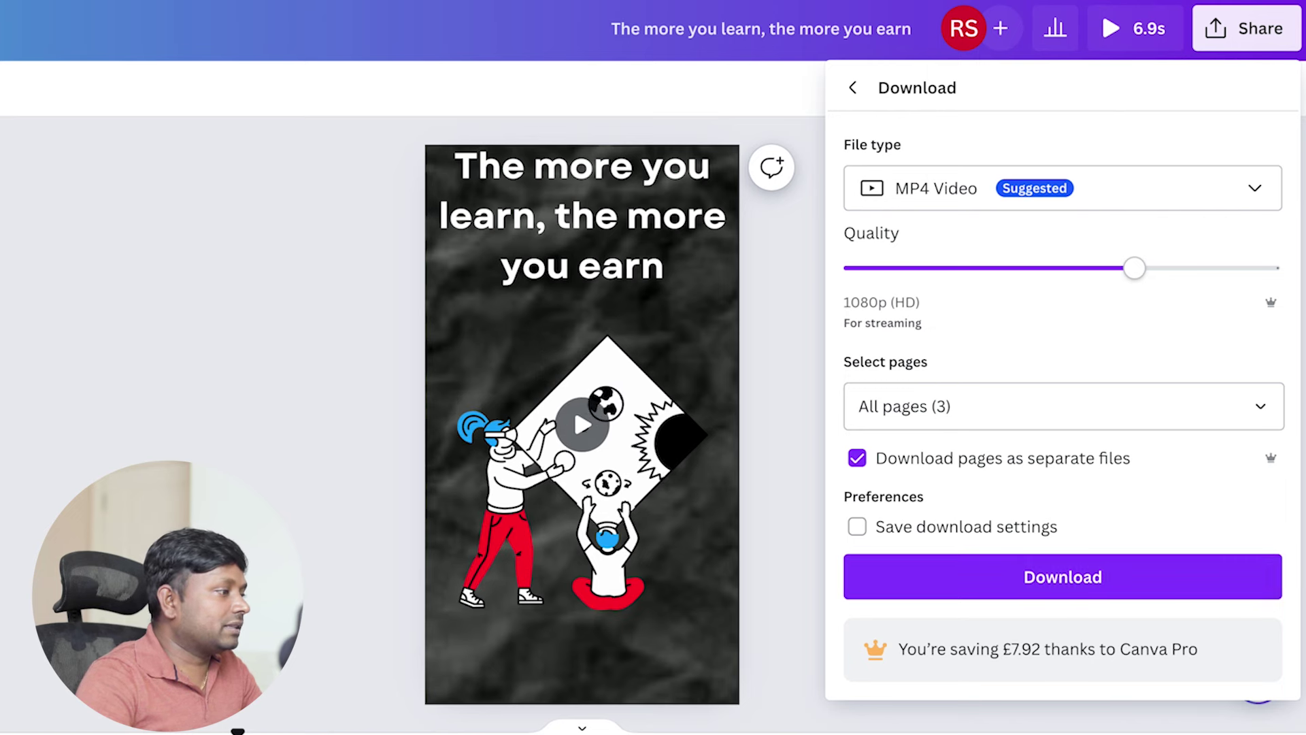
pyautogui.click(858, 460)
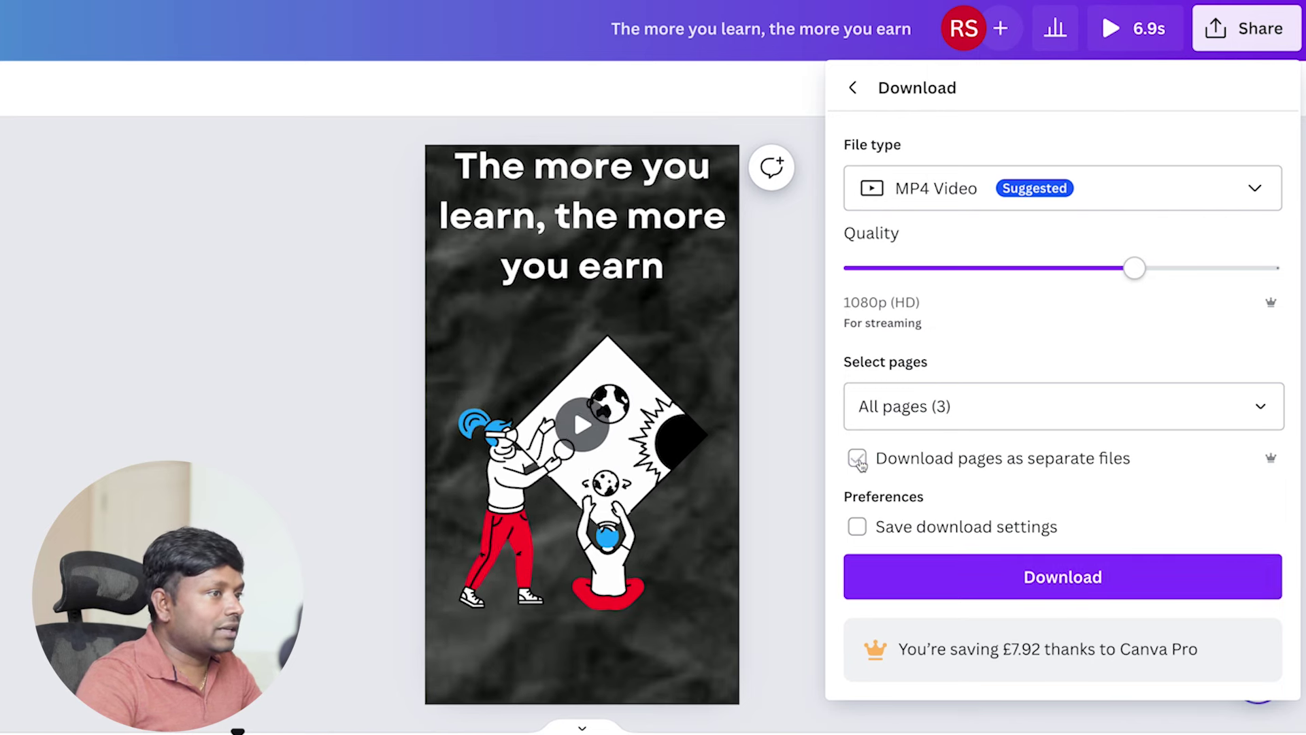
pyautogui.click(998, 591)
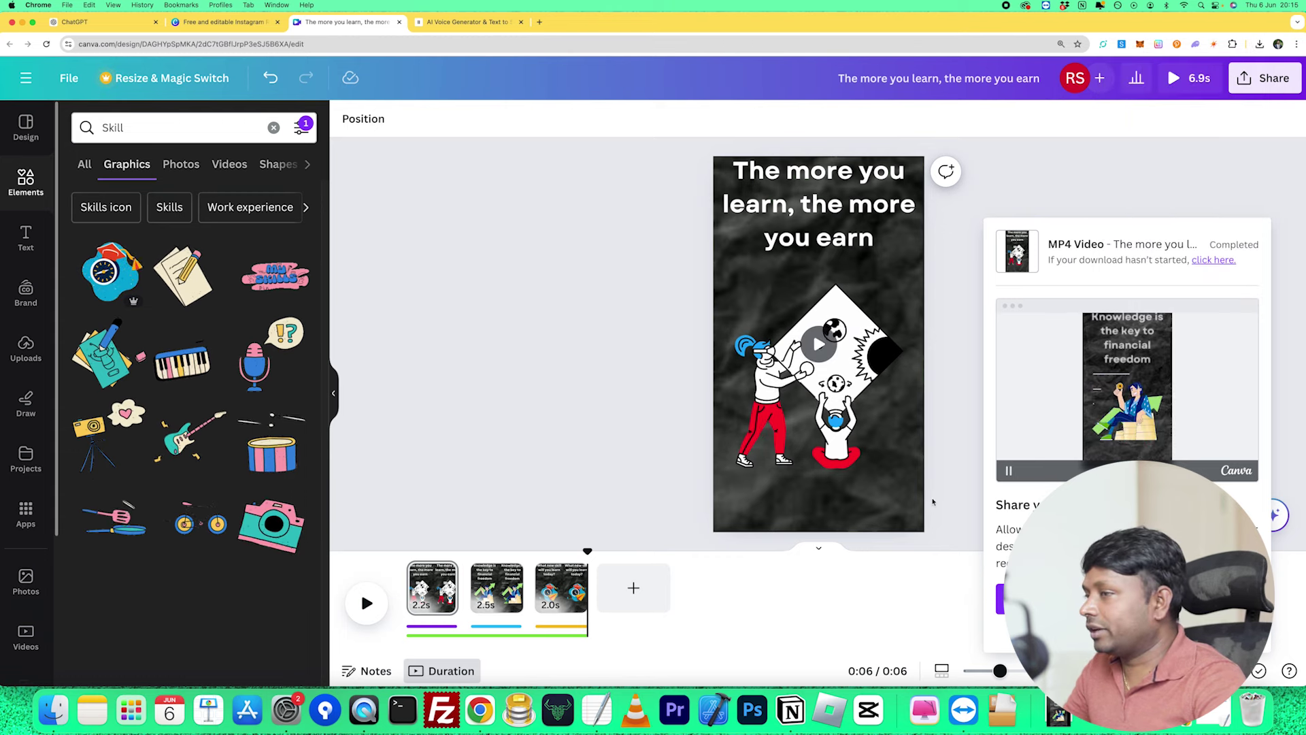
# Play the downloaded "The more you learn, the more you earn.mp4" from the Downloads folder in QuickTime Player, and close it.
pyautogui.click(53, 710)
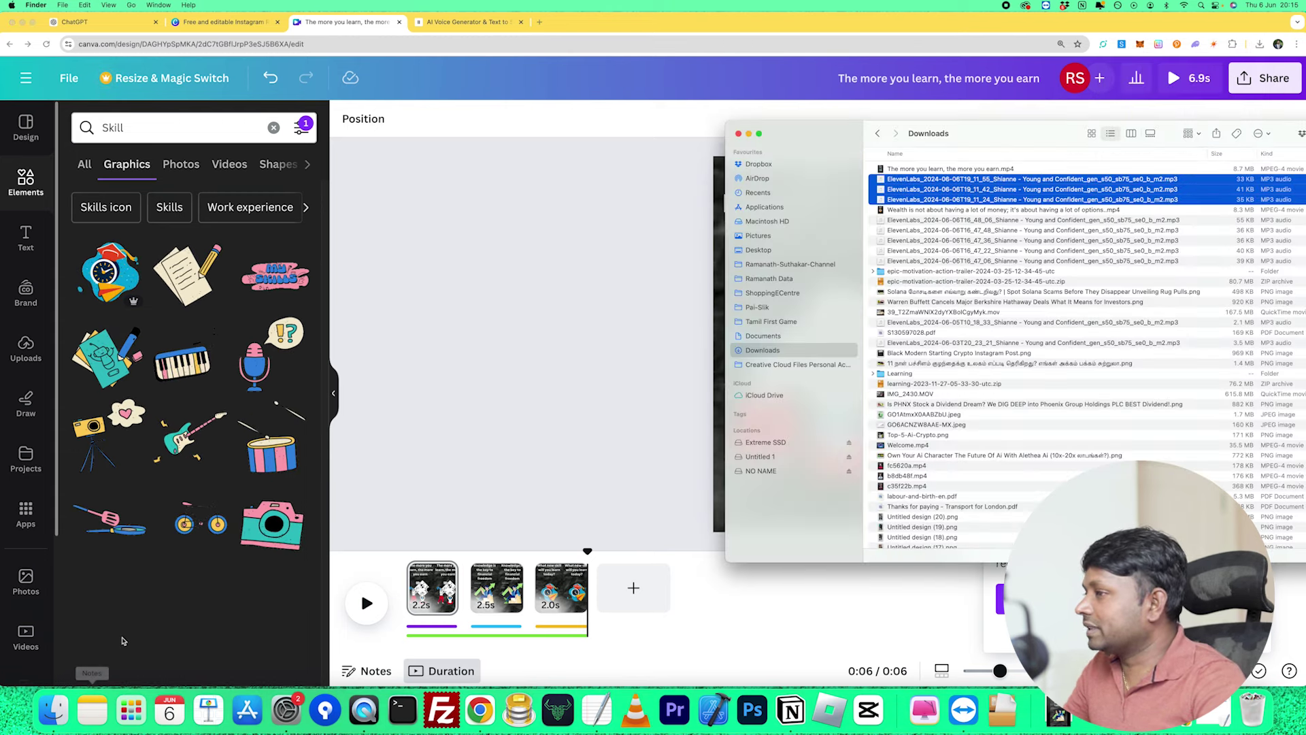
pyautogui.doubleClick(897, 171)
pyautogui.click(216, 557)
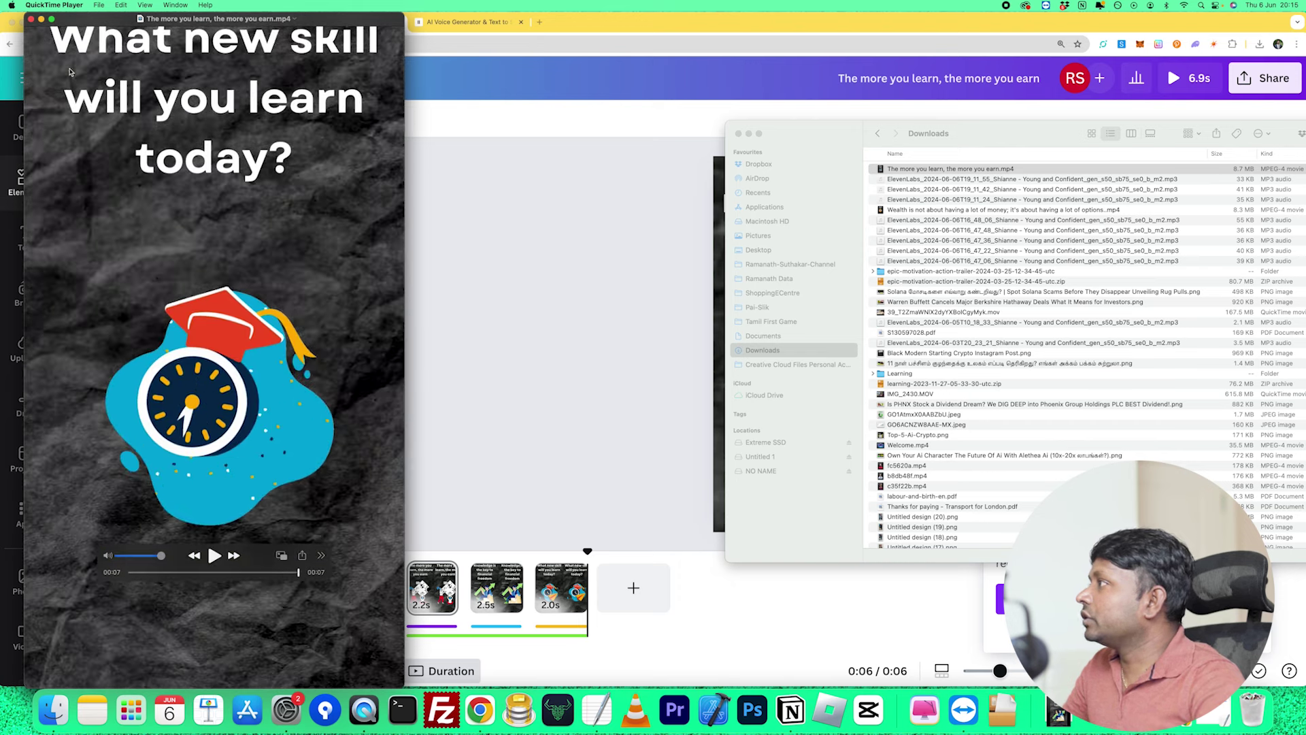
pyautogui.press('super+w')
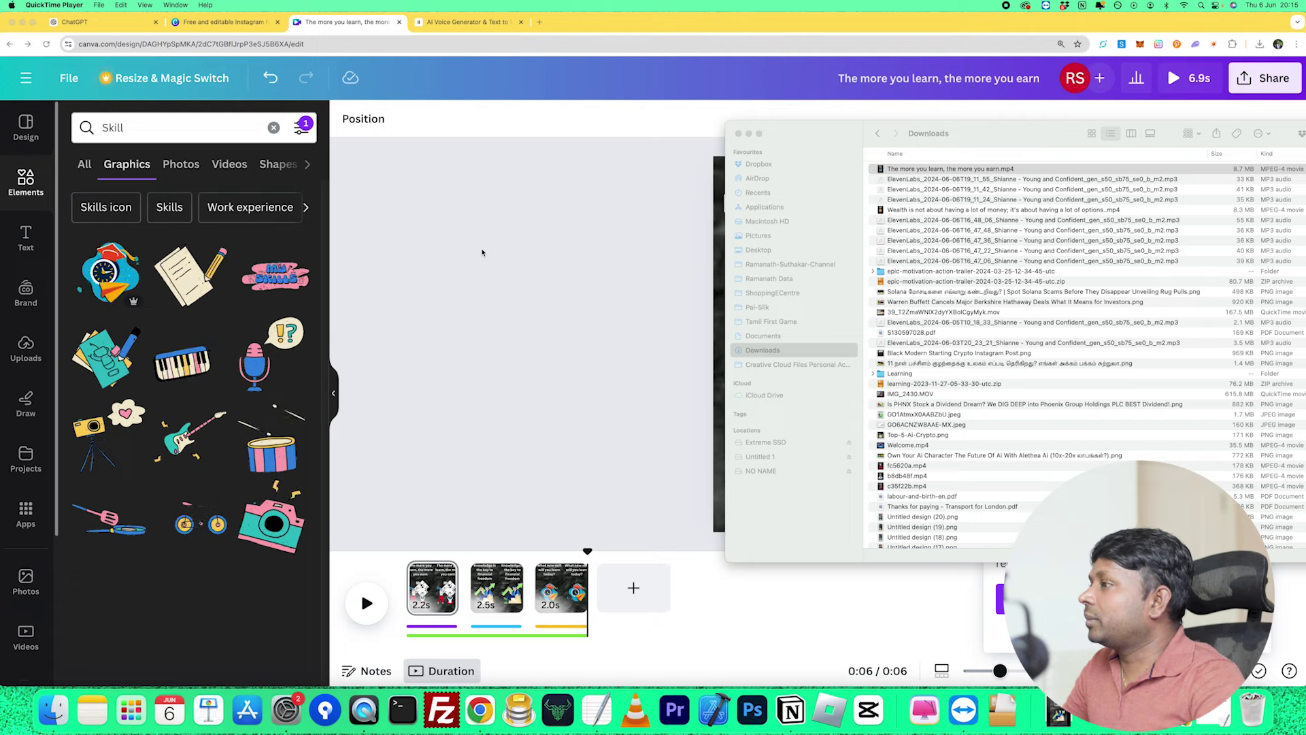
# Switch to ChatGPT and ask it to suggest a YouTube Shorts title, hashtag and description for each of the above quotes.
pyautogui.click(482, 252)
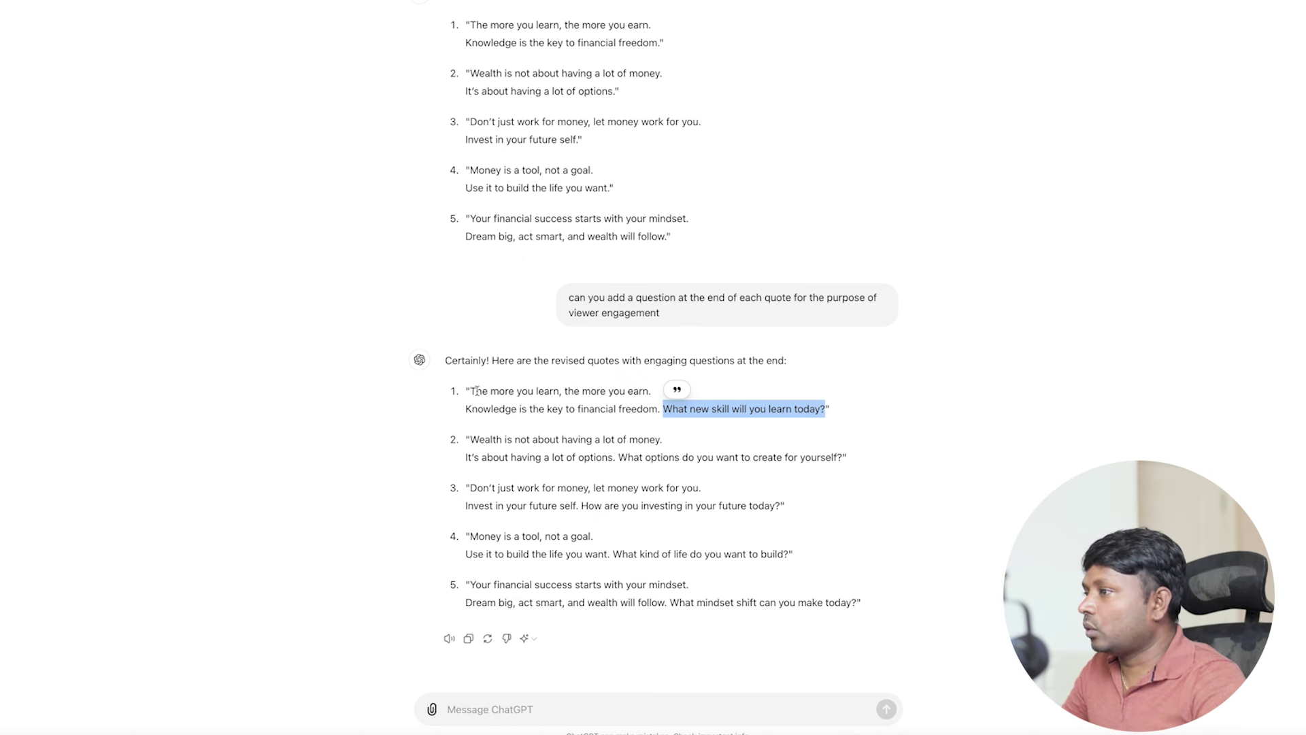
pyautogui.moveTo(476, 390); pyautogui.dragTo(633, 393)
pyautogui.moveTo(715, 408); pyautogui.dragTo(861, 412)
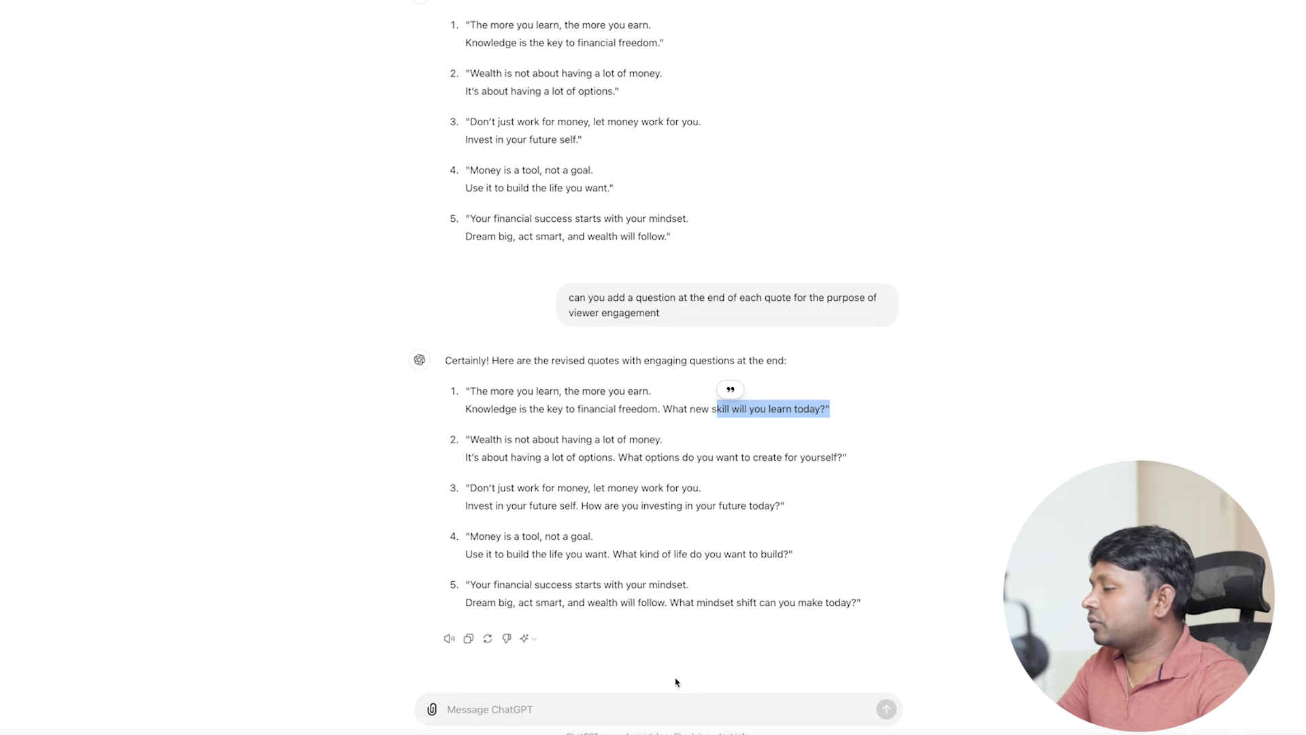
pyautogui.click(586, 710)
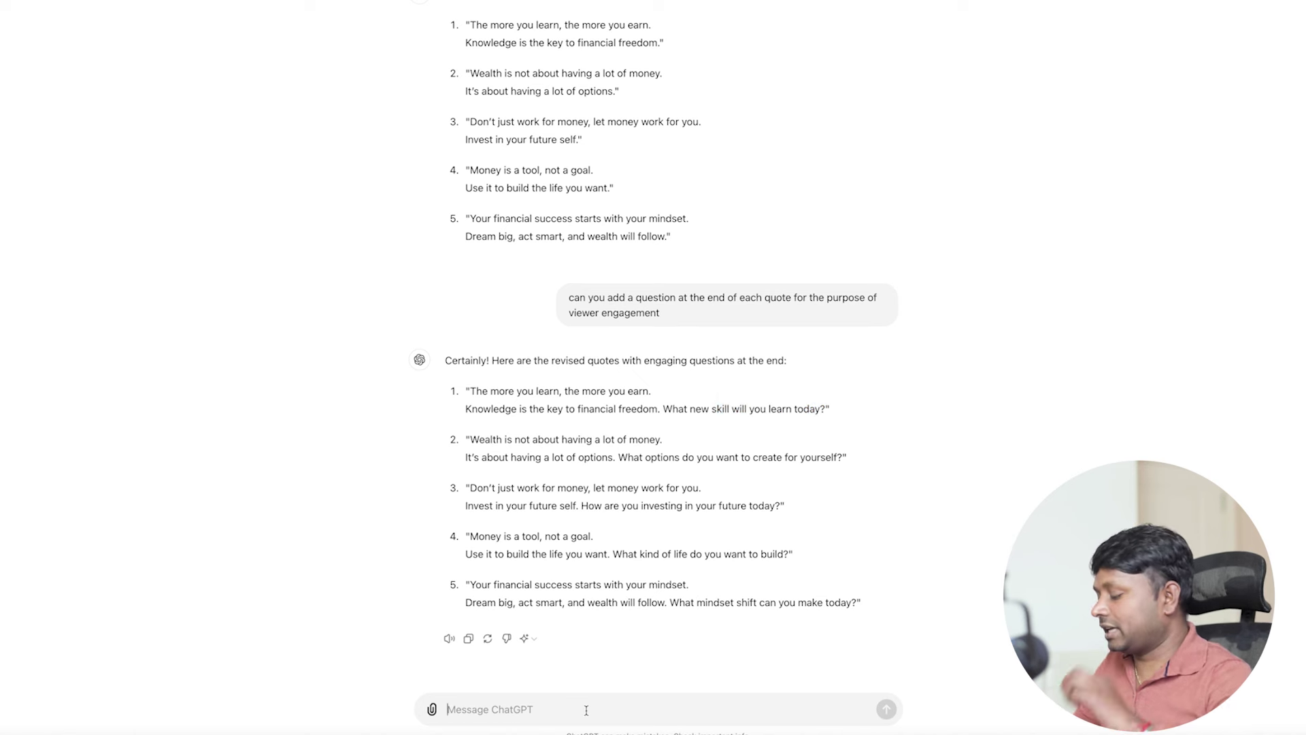
pyautogui.write('Can you suggest me a youtube shorts title, hashtag and description for each above quote')
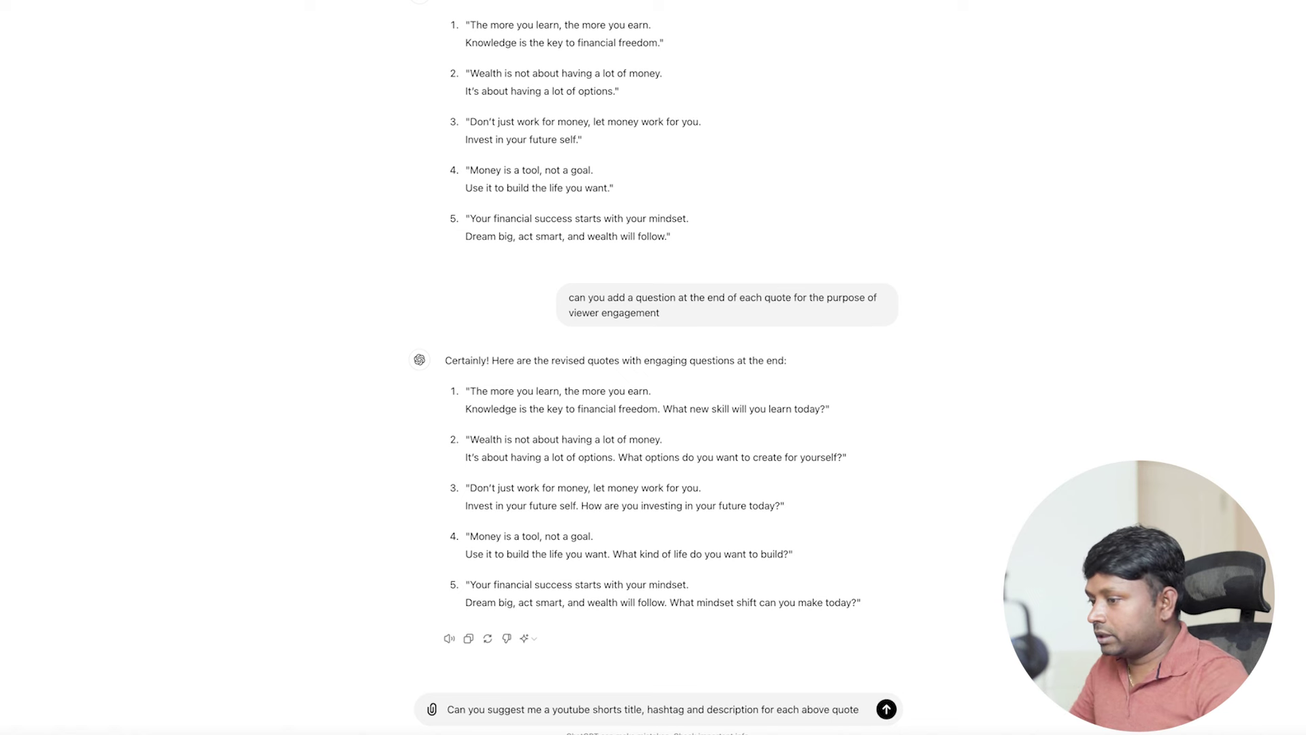
pyautogui.press('Return')
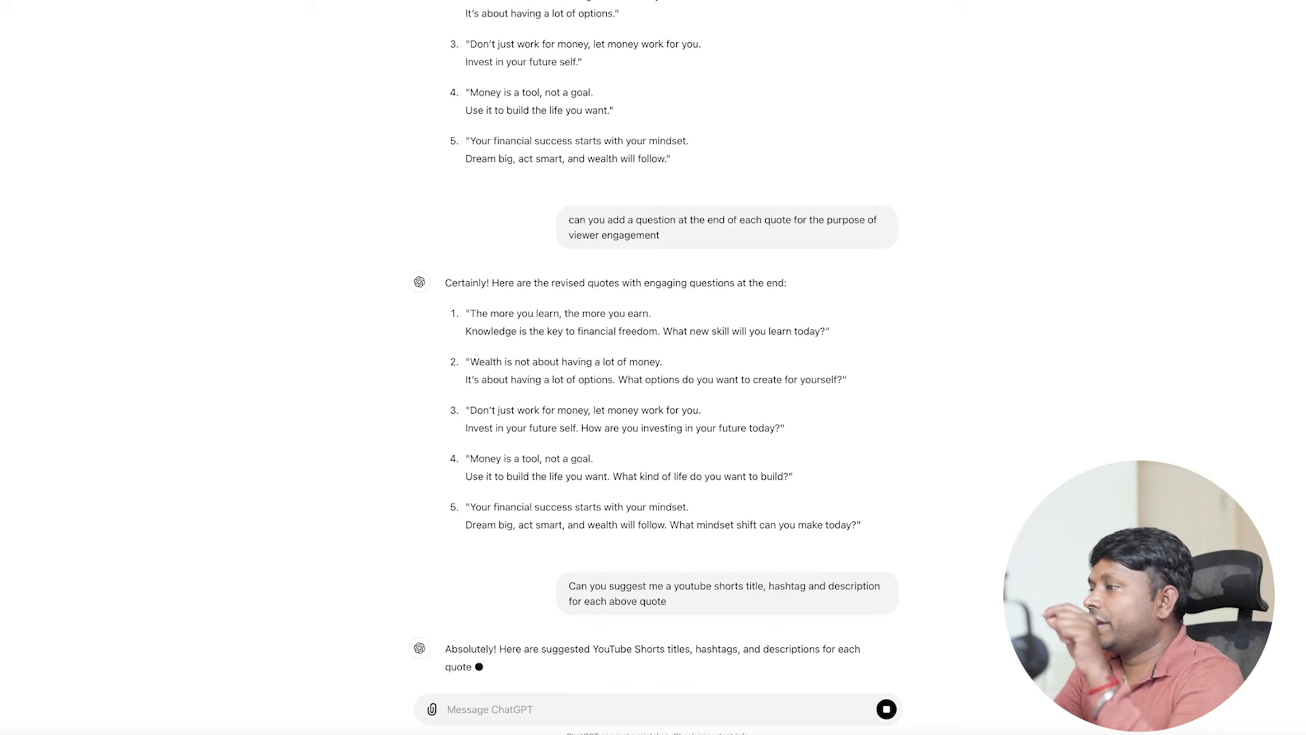